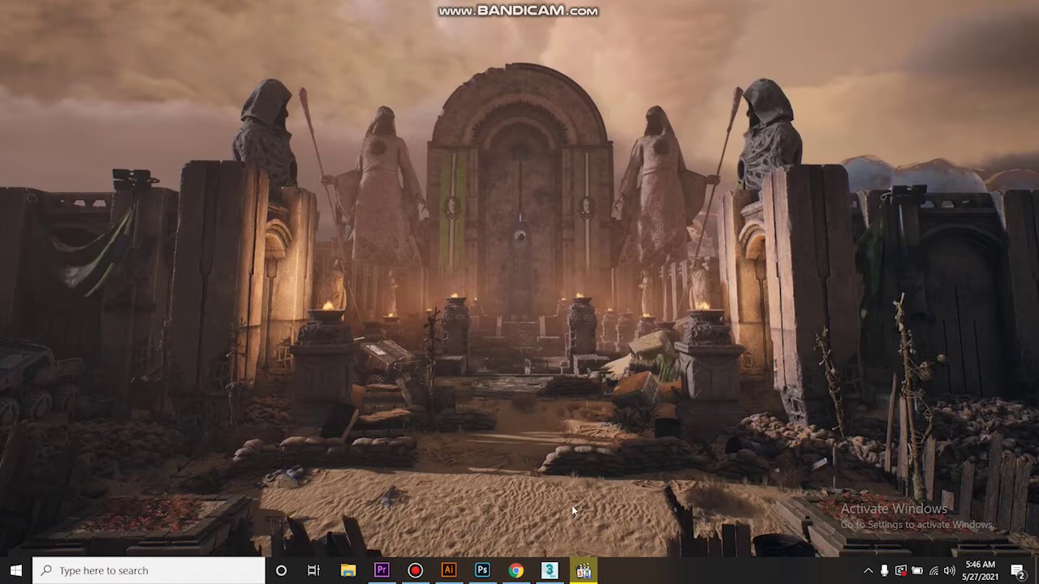
# - Switch to 3ds Max and maximize the Perspective viewport
pyautogui.click(549, 571)
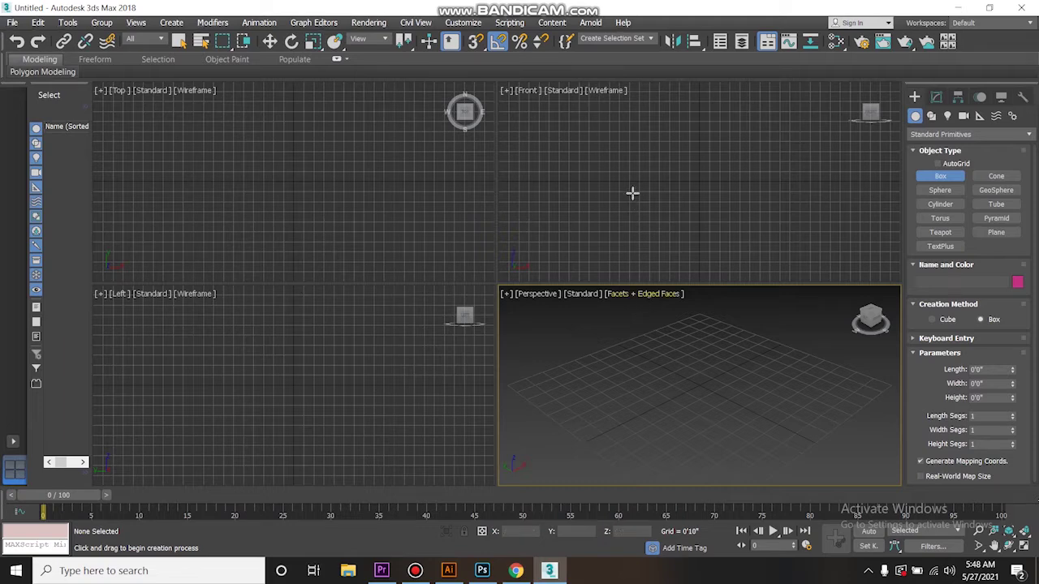
pyautogui.hotkey('alt', 'w')
pyautogui.hotkey('alt', 'w')
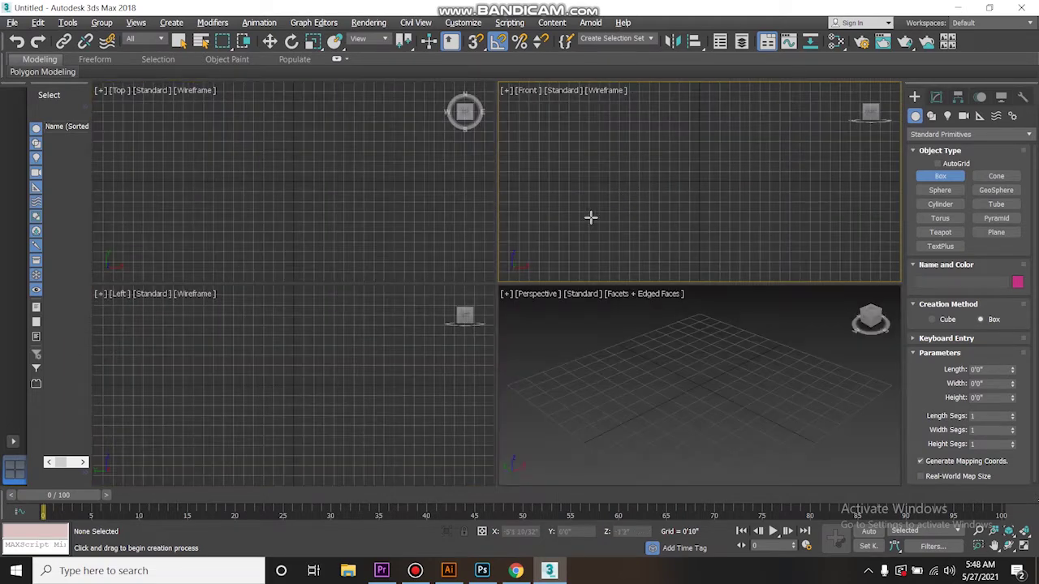
pyautogui.hotkey('alt', 'w')
pyautogui.hotkey('alt', 'w')
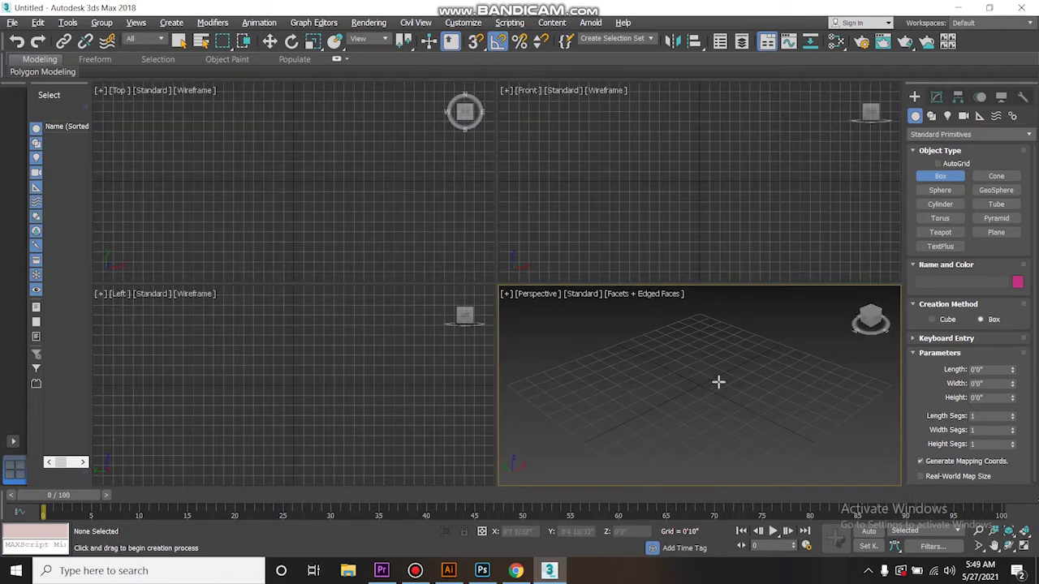
pyautogui.hotkey('alt', 'w')
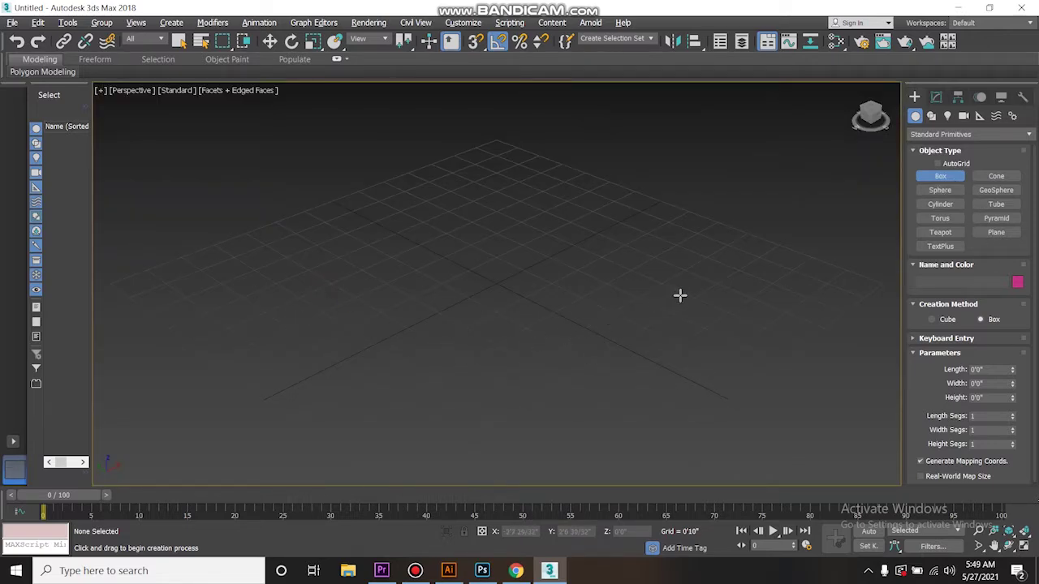
# - Draw a box about 2'10" high in the Perspective view, set its length and width to 5'0", and try a height of 5
pyautogui.moveTo(682, 295); pyautogui.dragTo(322, 286)
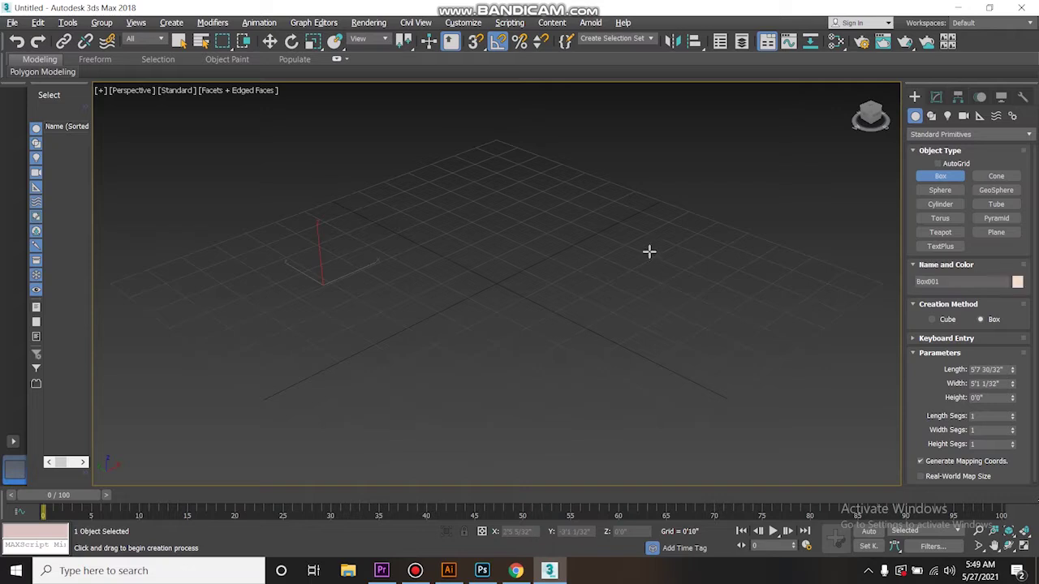
pyautogui.click(649, 164)
pyautogui.doubleClick(1007, 370)
pyautogui.write("5'0")
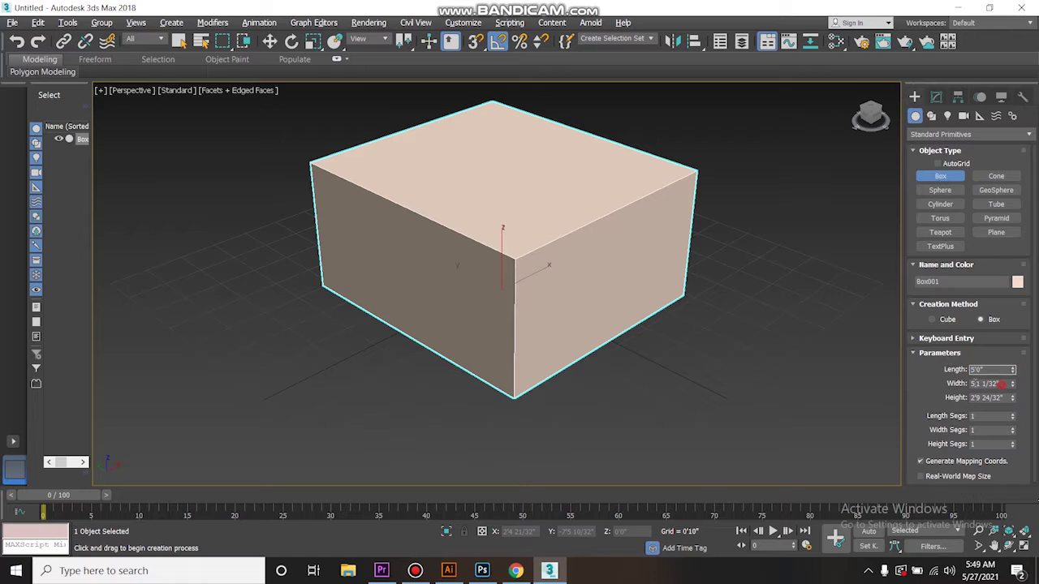
pyautogui.press('Tab')
pyautogui.write('5')
pyautogui.press('Tab')
pyautogui.write('5')
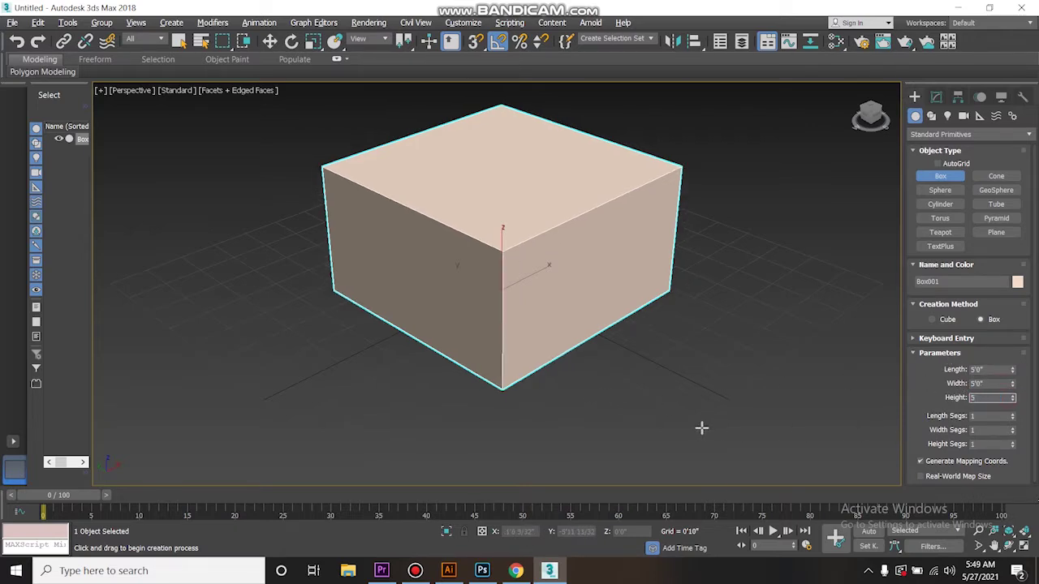
# - Centre the box on the grid origin by resetting its X and Y position to 0
pyautogui.write('ww')
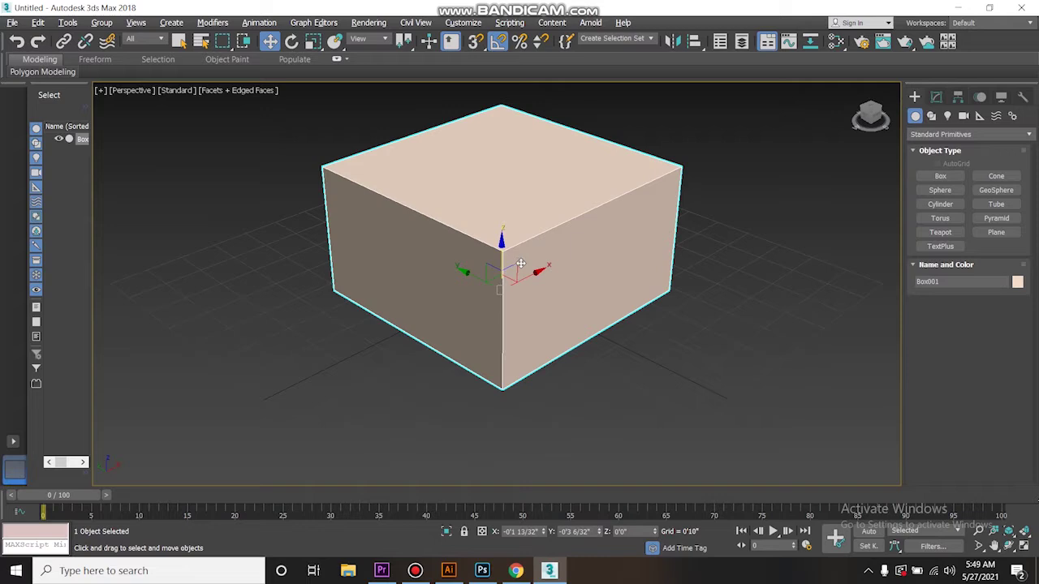
pyautogui.scroll(-4, 520, 264)
pyautogui.moveTo(494, 389)
pyautogui.keyDown('alt'); pyautogui.mouseDown(button='middle')
pyautogui.moveTo(596, 387)
pyautogui.moveTo(480, 379)
pyautogui.moveTo(496, 381)
pyautogui.mouseUp(button='middle'); pyautogui.keyUp('alt')
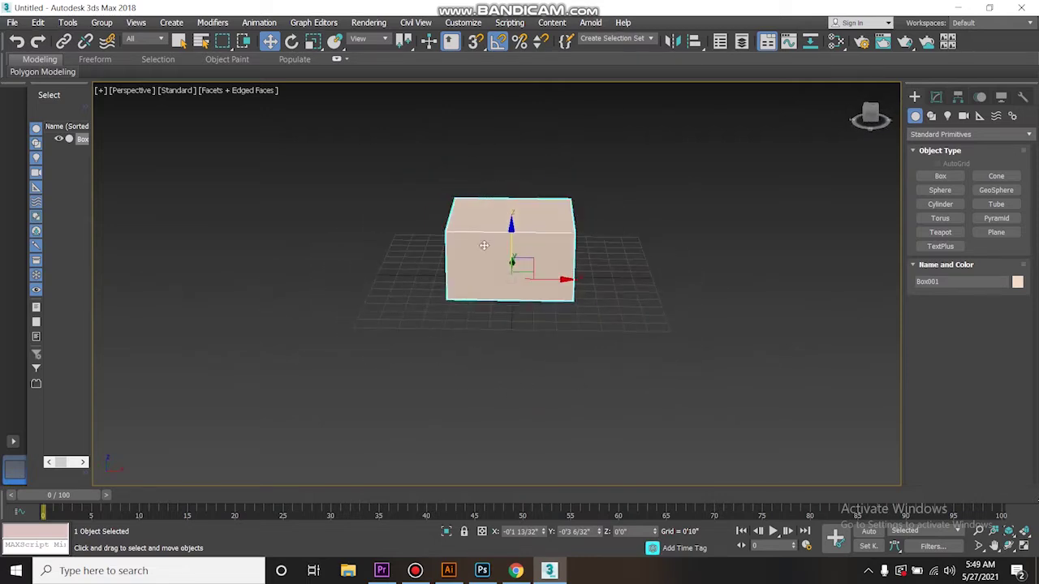
pyautogui.rightClick(543, 531)
pyautogui.rightClick(600, 533)
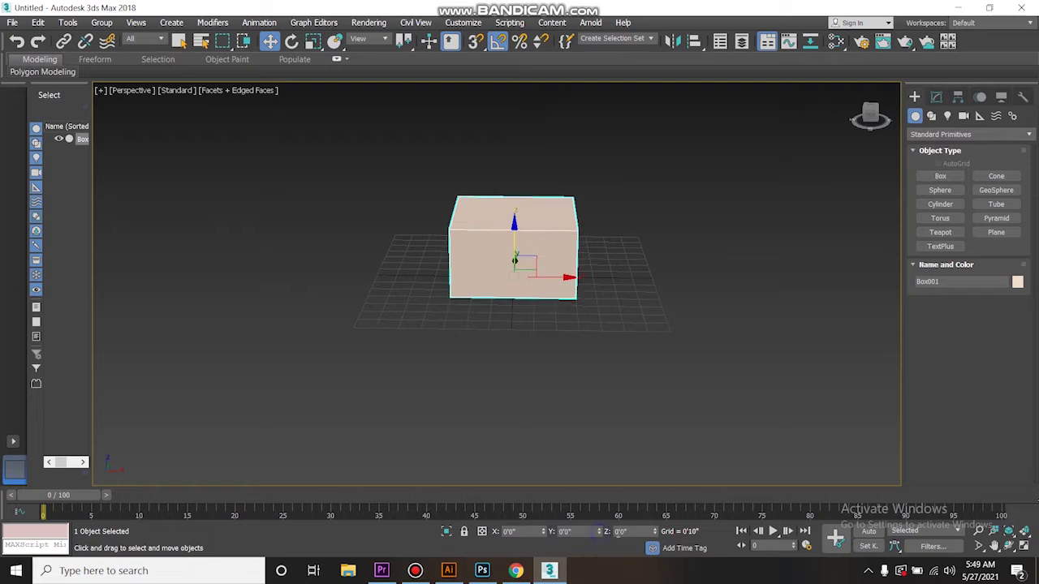
# - Convert the box to an Editable Poly
pyautogui.keyDown('alt'); pyautogui.moveTo(598, 381); pyautogui.dragTo(514, 429, button='middle'); pyautogui.keyUp('alt')
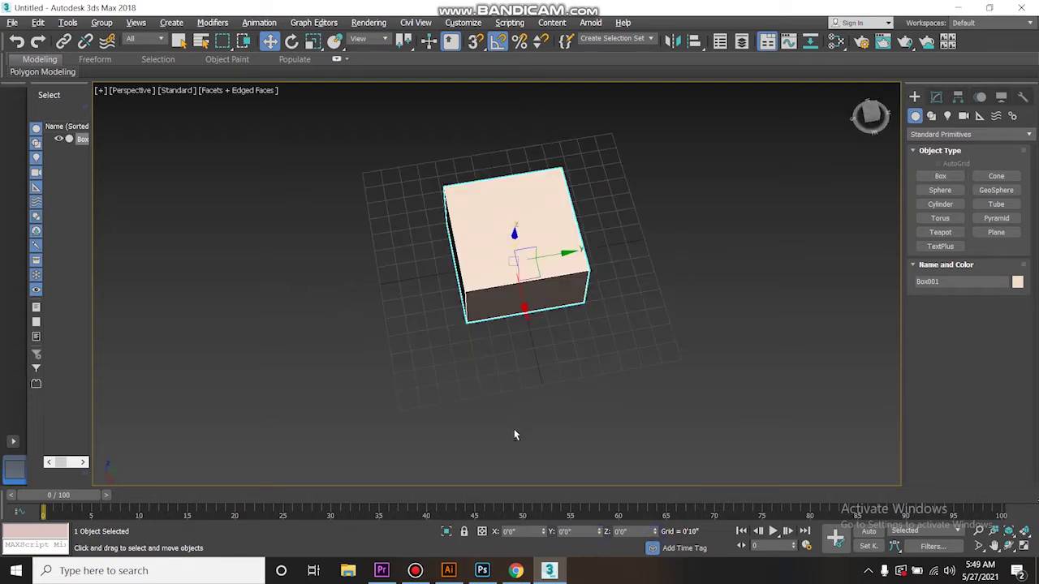
pyautogui.keyDown('alt'); pyautogui.moveTo(527, 337); pyautogui.dragTo(498, 247, button='middle'); pyautogui.keyUp('alt')
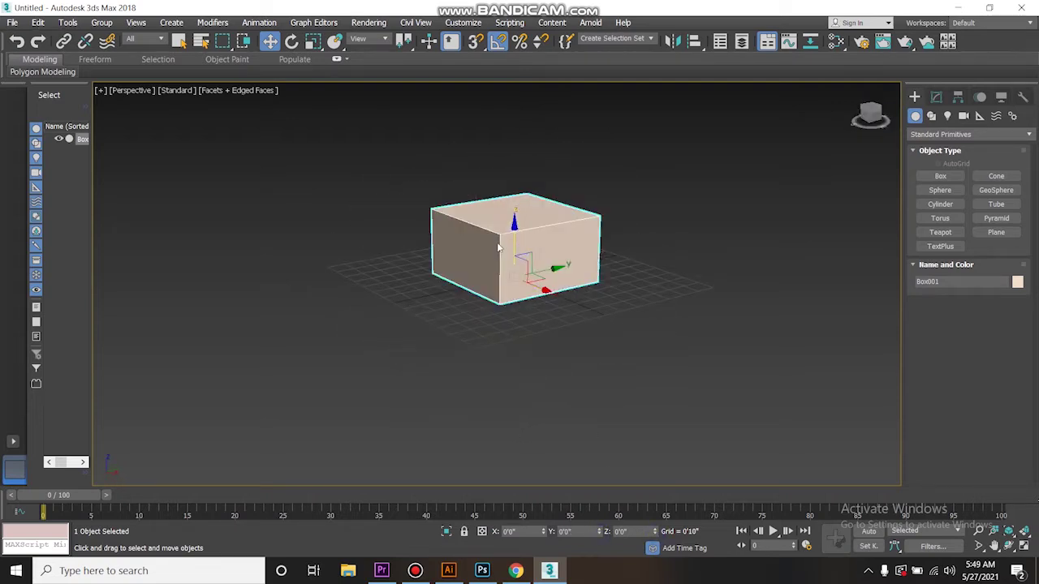
pyautogui.rightClick(498, 238)
pyautogui.moveTo(590, 387)
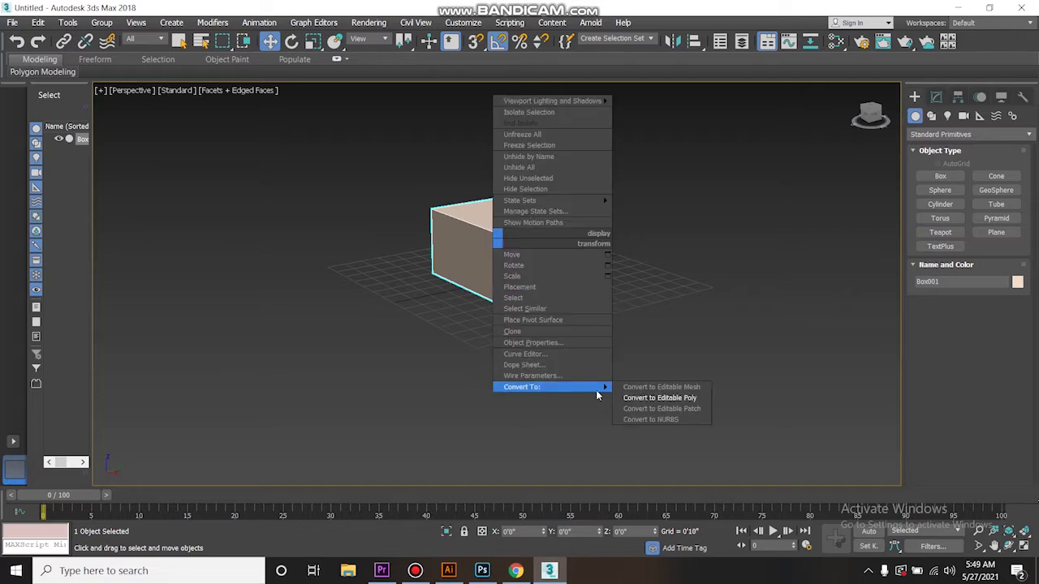
pyautogui.click(656, 398)
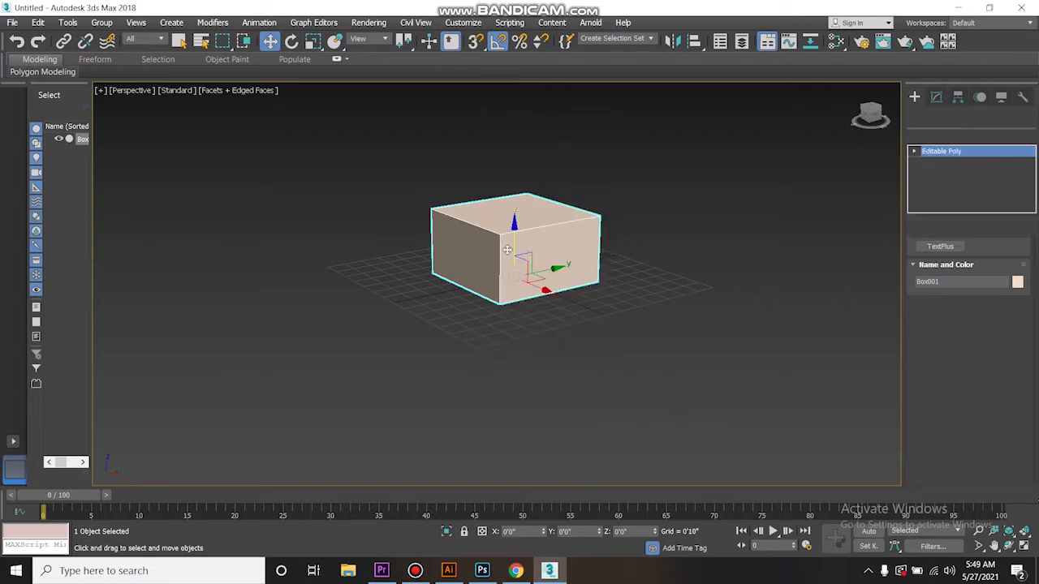
# - Delete the box's front side polygon and its top polygon
pyautogui.scroll(3, 690, 253)
pyautogui.hotkey('ctrl', 'd')
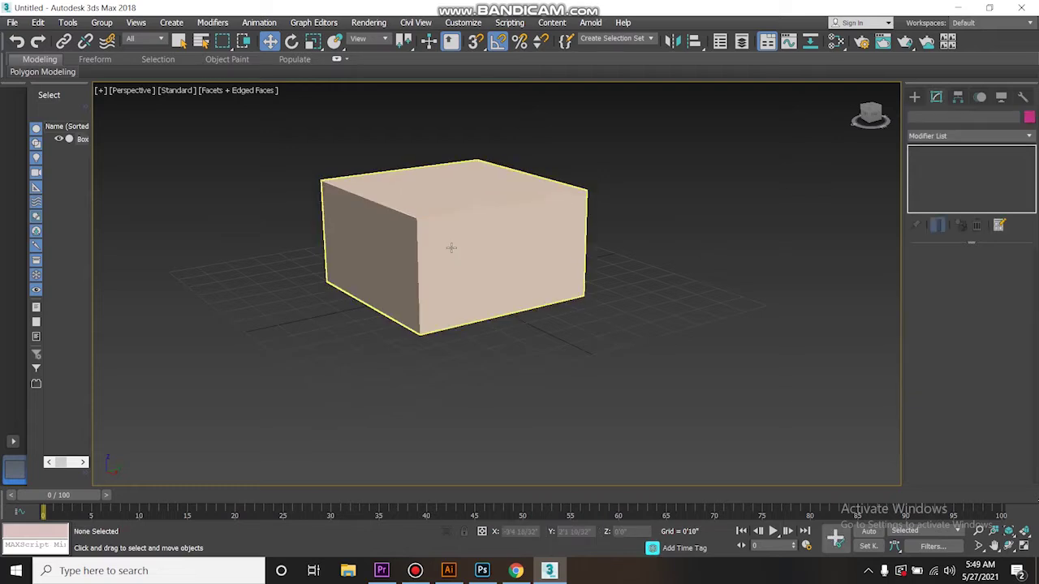
pyautogui.click(451, 247)
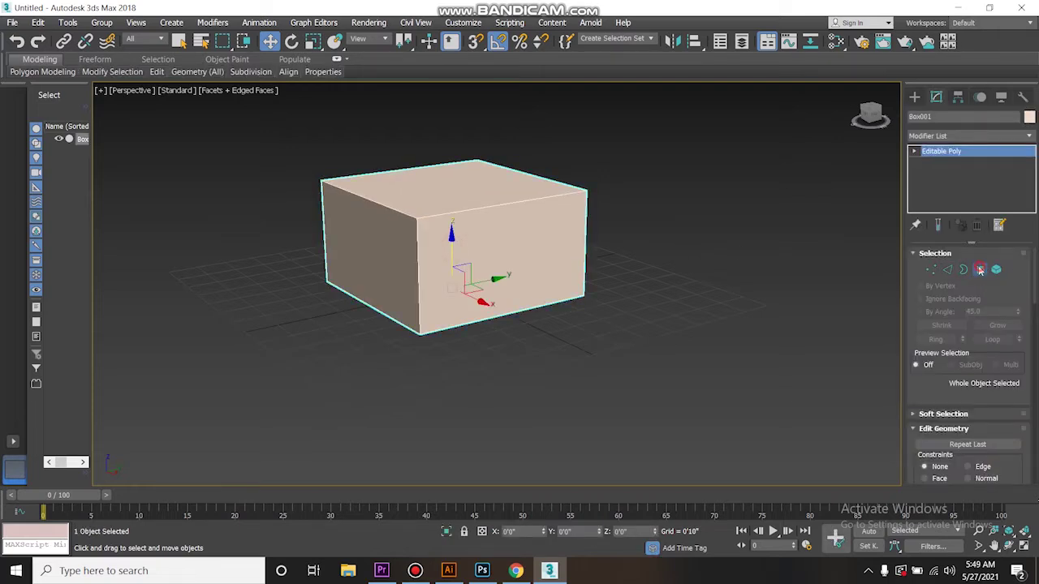
pyautogui.click(980, 270)
pyautogui.click(522, 260)
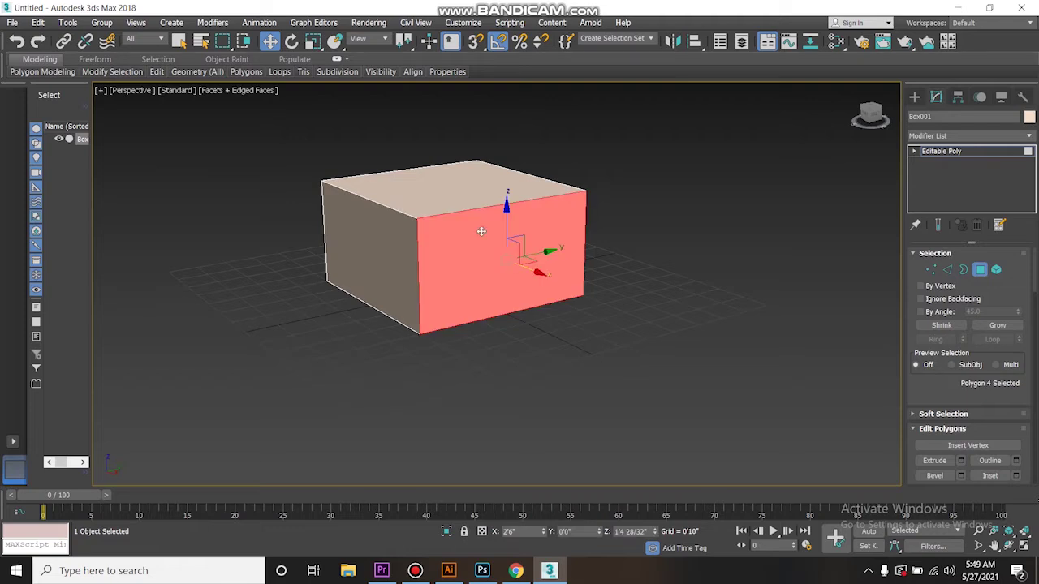
pyautogui.press('Delete')
pyautogui.click(451, 203)
pyautogui.press('Delete')
# - Select the ring of edges running along the two side walls and connect them with 1 segment
pyautogui.keyDown('alt'); pyautogui.moveTo(562, 305); pyautogui.dragTo(525, 308, button='middle'); pyautogui.keyUp('alt')
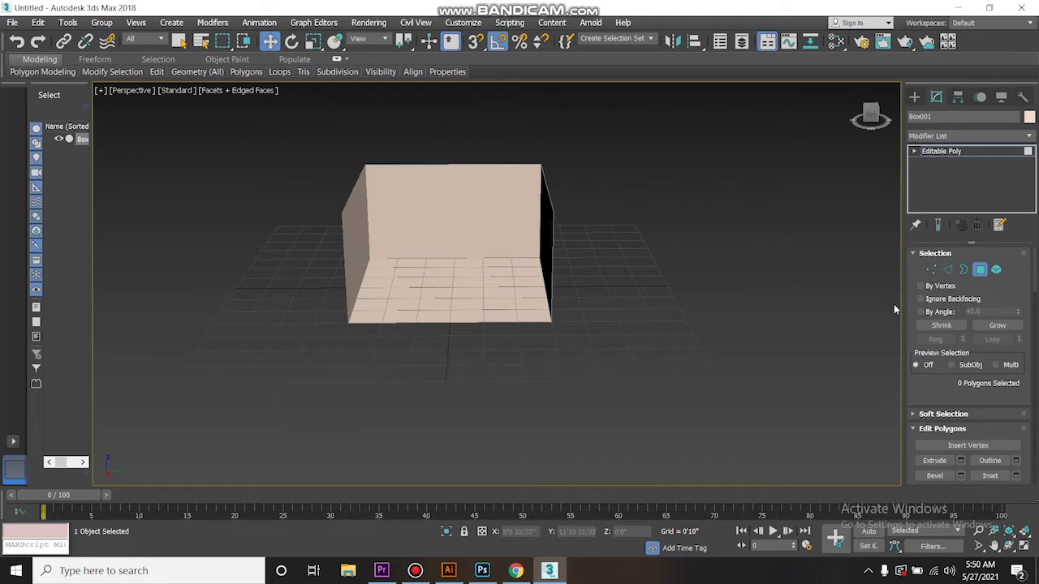
pyautogui.keyDown('alt'); pyautogui.moveTo(444, 284); pyautogui.dragTo(634, 301, button='middle'); pyautogui.keyUp('alt')
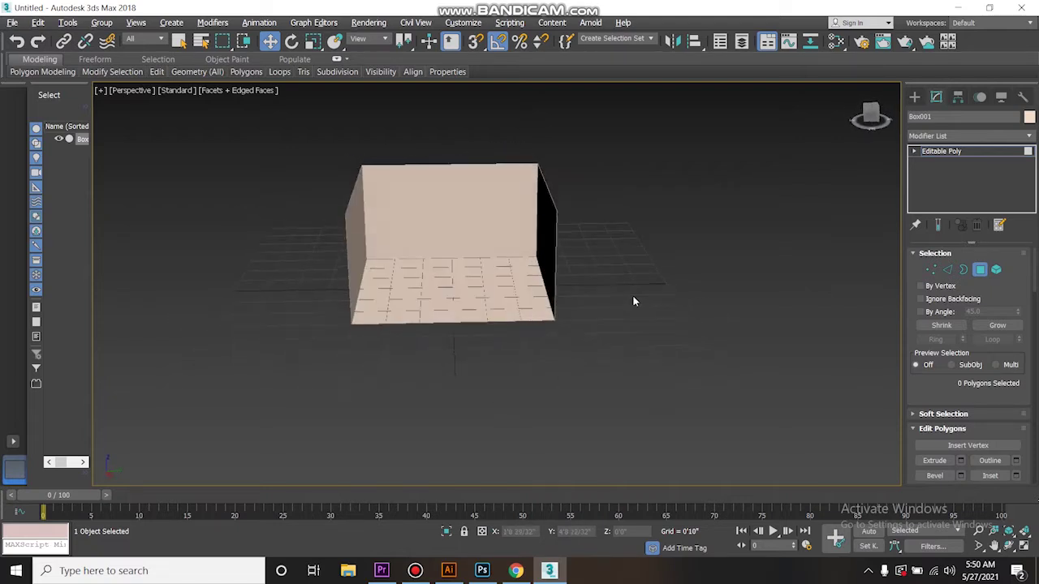
pyautogui.click(948, 270)
pyautogui.keyDown('alt'); pyautogui.moveTo(416, 240); pyautogui.dragTo(552, 192, button='middle'); pyautogui.keyUp('alt')
pyautogui.click(531, 174)
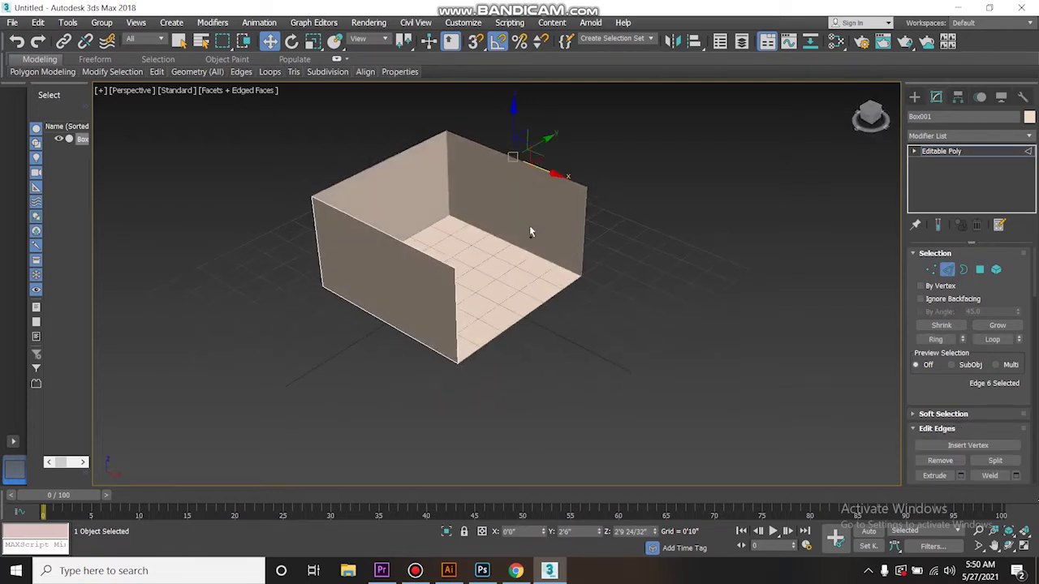
pyautogui.click(935, 340)
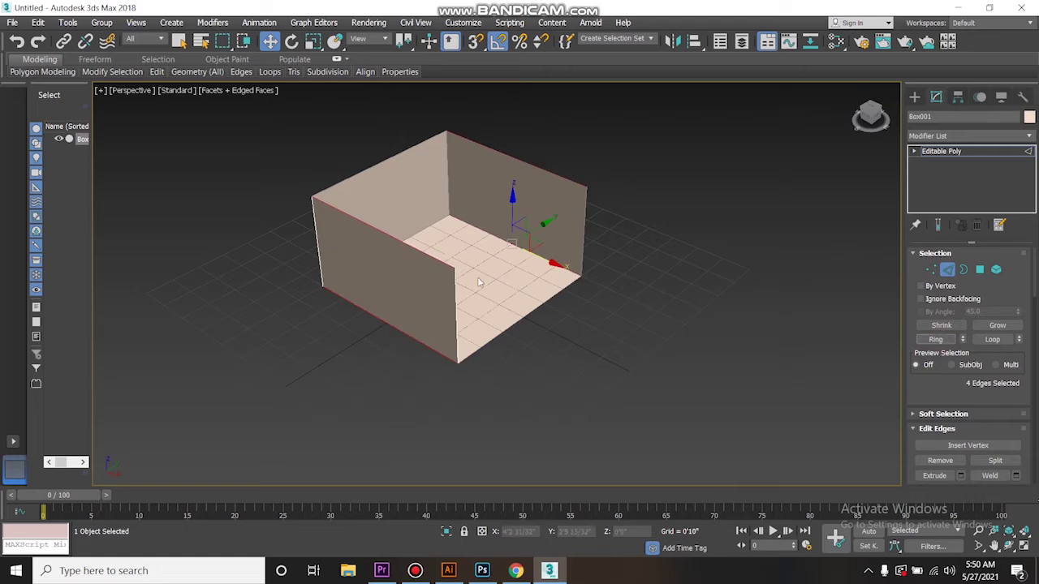
pyautogui.rightClick(384, 265)
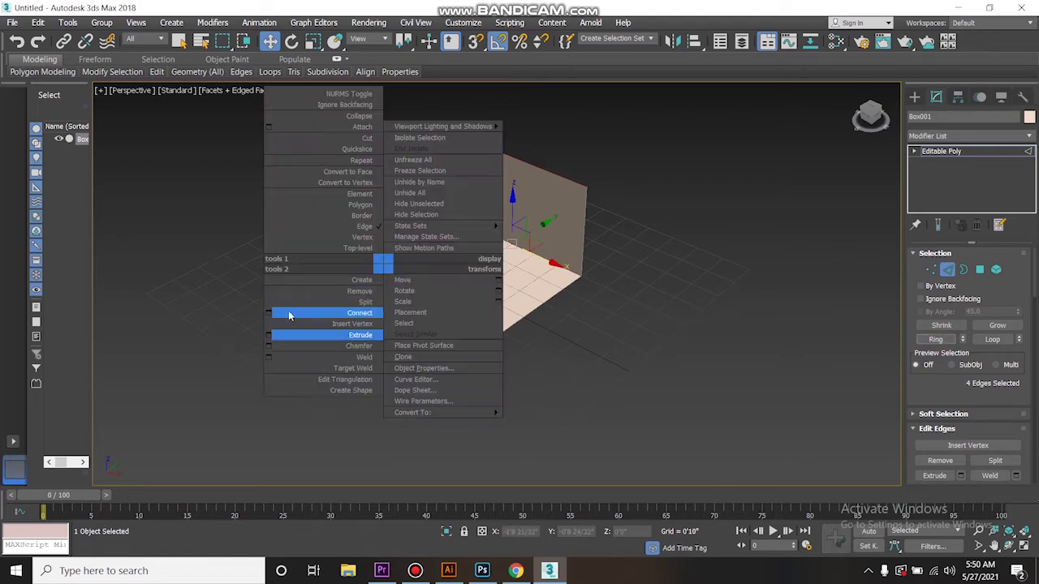
pyautogui.click(271, 315)
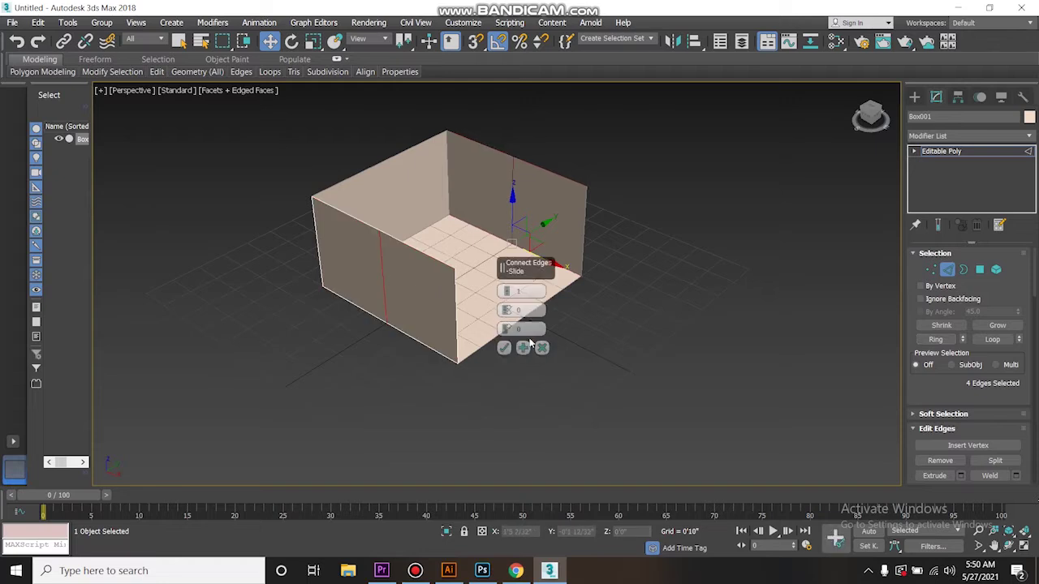
pyautogui.click(502, 356)
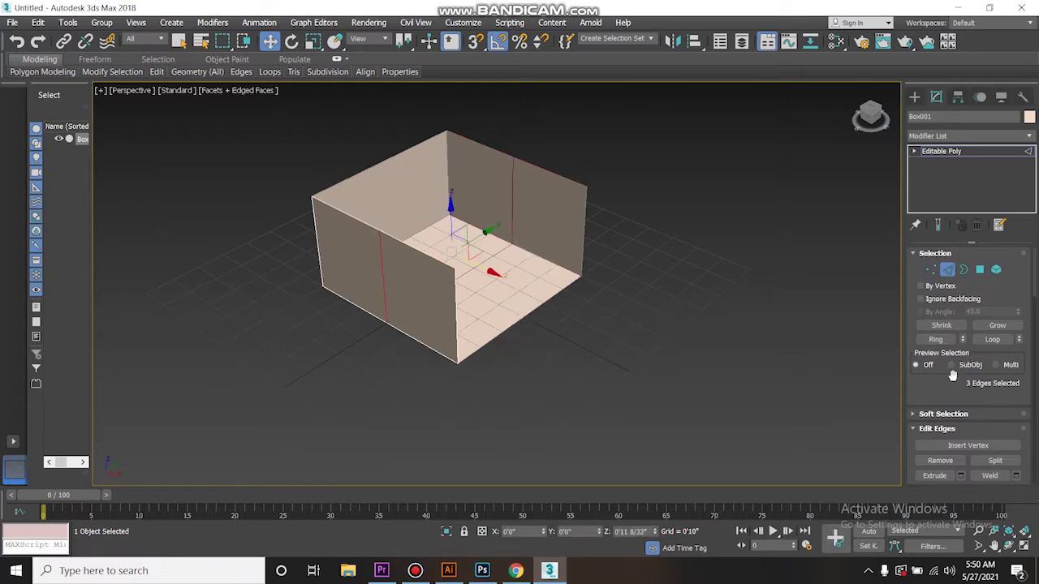
# - Collapse the near side wall's upper middle vertex and its upper corner vertex at the open front into one
pyautogui.scroll(-5, 952, 374)
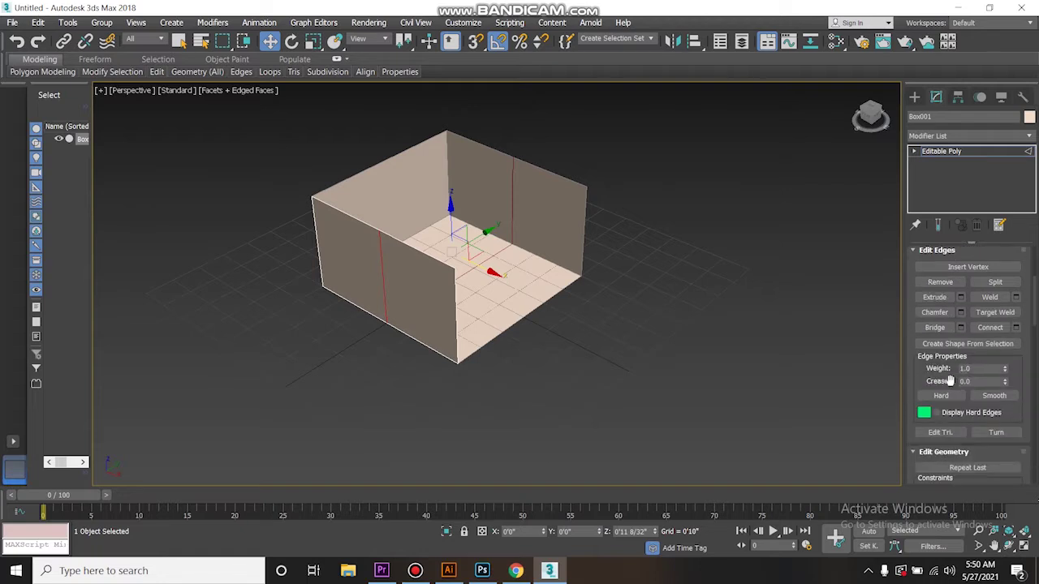
pyautogui.scroll(-1, 953, 387)
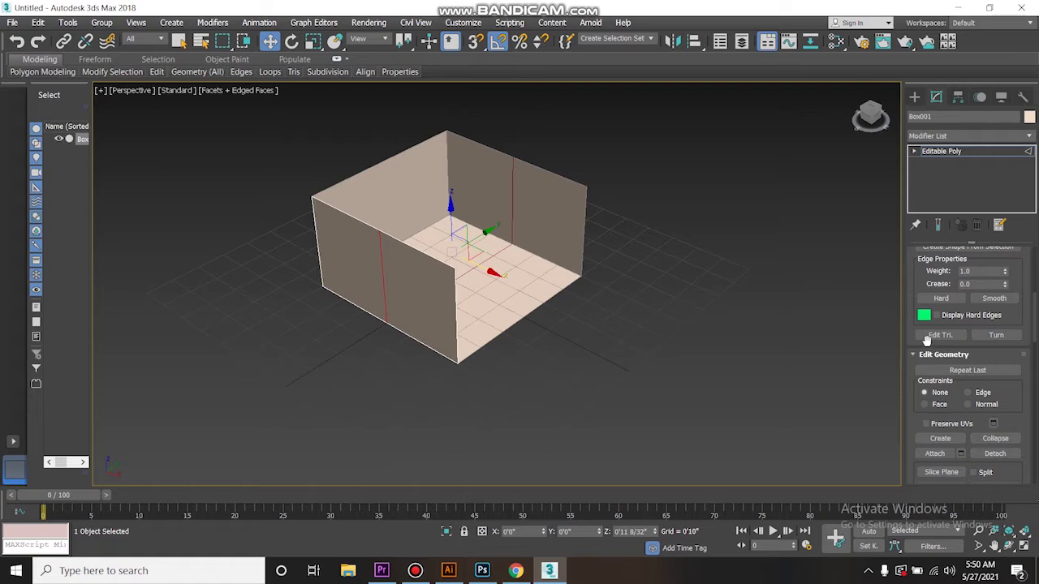
pyautogui.scroll(6, 985, 304)
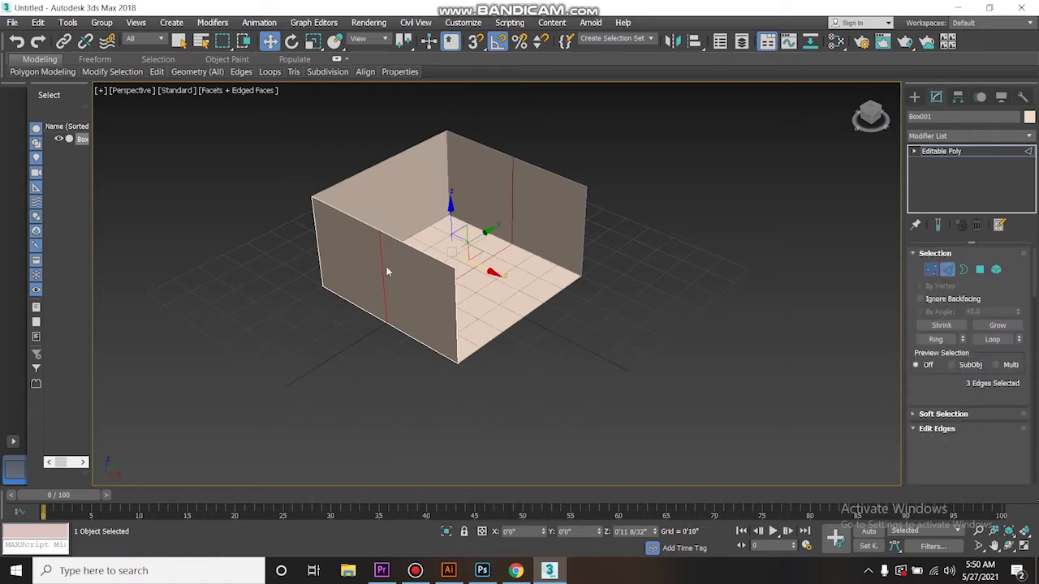
pyautogui.press('1')
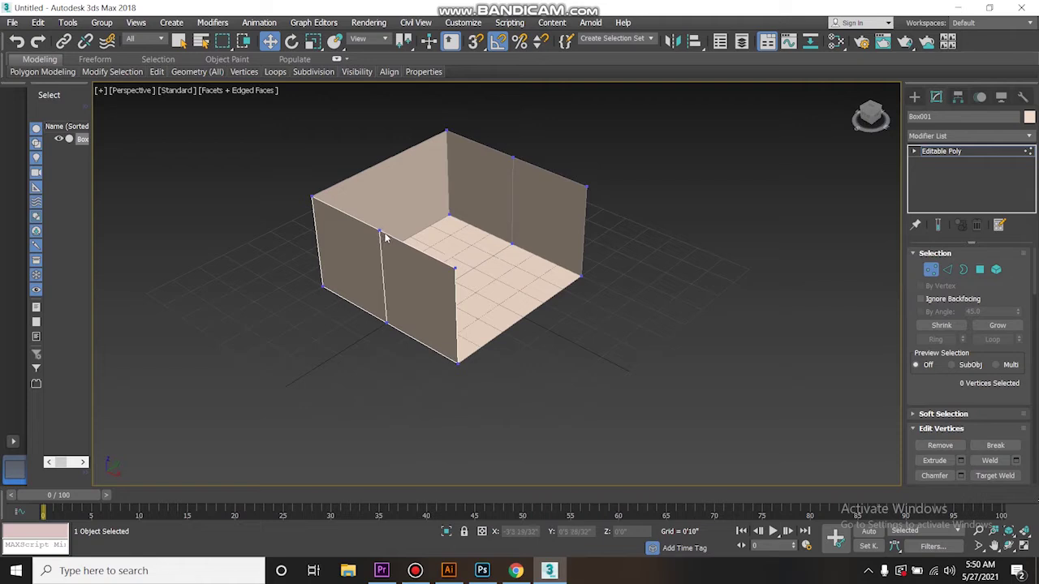
pyautogui.click(377, 230)
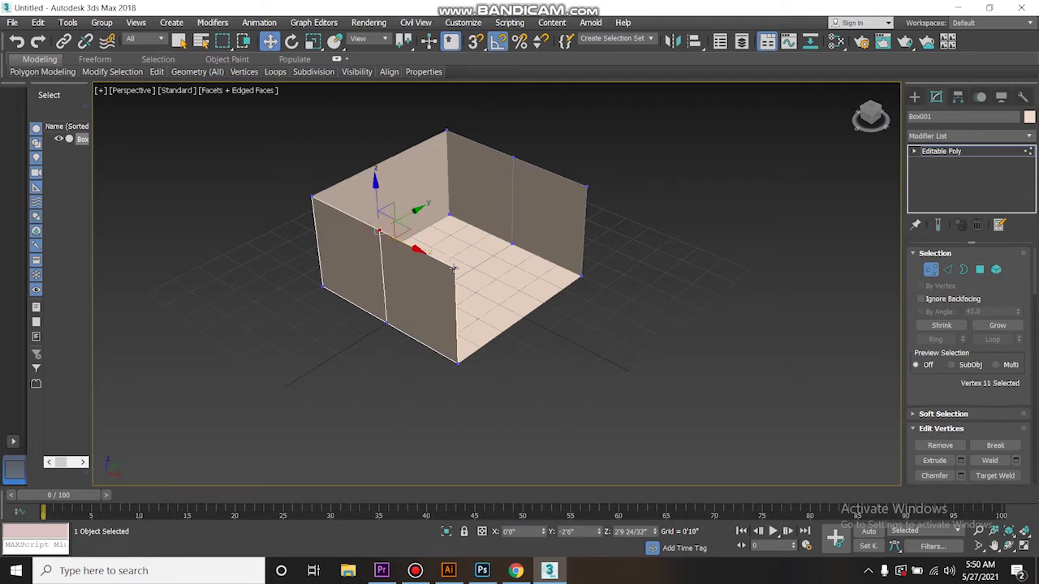
pyautogui.keyDown('ctrl'); pyautogui.click(454, 269); pyautogui.keyUp('ctrl')
pyautogui.scroll(-5, 1005, 429)
pyautogui.scroll(-4, 1002, 426)
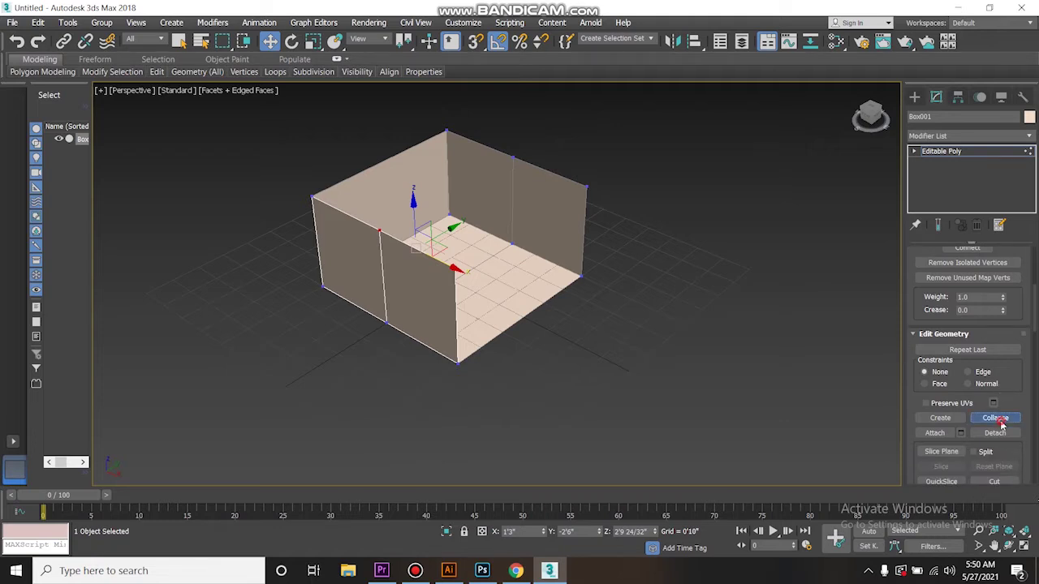
pyautogui.click(998, 420)
# - Collapse the same wall's lower middle and lower rear corner vertices, and move the merged vertex along X to about -2'7"
pyautogui.click(388, 322)
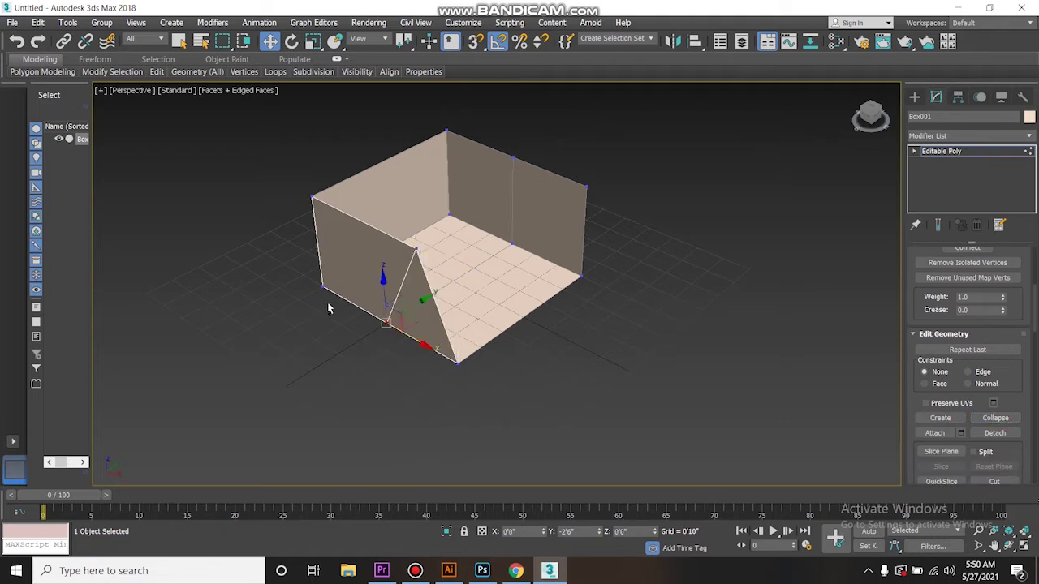
pyautogui.keyDown('ctrl'); pyautogui.click(320, 288); pyautogui.keyUp('ctrl')
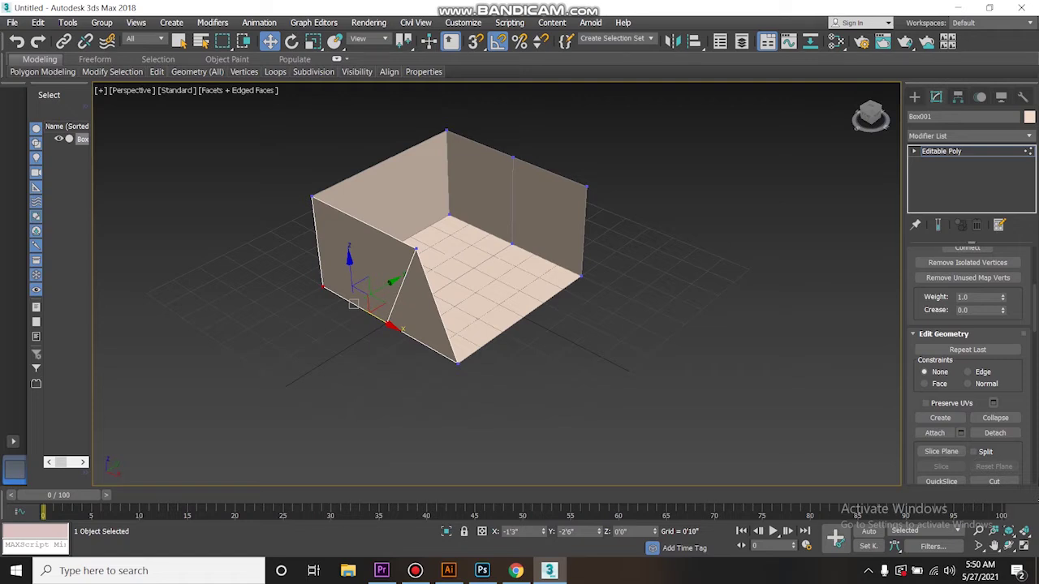
pyautogui.click(997, 419)
pyautogui.keyDown('alt'); pyautogui.moveTo(419, 358); pyautogui.dragTo(481, 352, button='middle'); pyautogui.keyUp('alt')
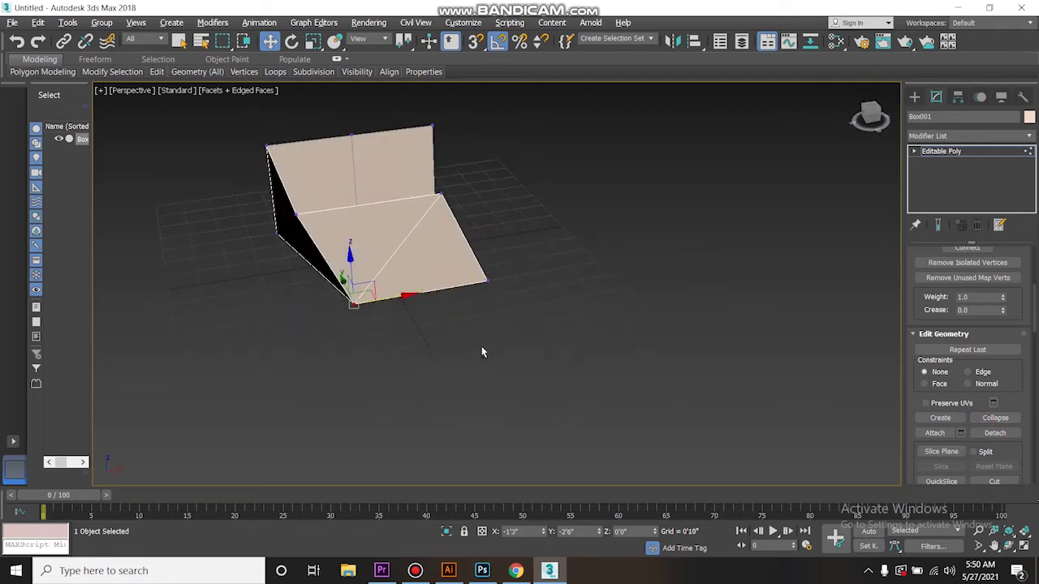
pyautogui.moveTo(387, 297); pyautogui.dragTo(350, 300)
# - Move the opposite side wall's lower middle vertex to its lower rear corner and collapse the two vertices into one
pyautogui.keyDown('alt'); pyautogui.moveTo(349, 303); pyautogui.dragTo(465, 322, button='middle'); pyautogui.keyUp('alt')
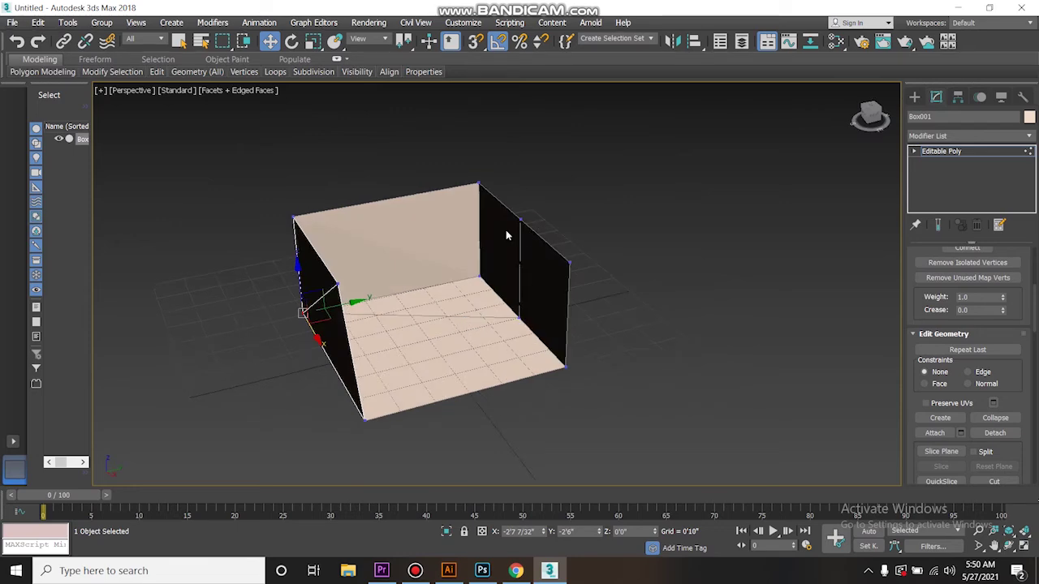
pyautogui.moveTo(532, 318)
pyautogui.keyDown('alt'); pyautogui.mouseDown(button='middle')
pyautogui.moveTo(498, 352)
pyautogui.moveTo(533, 330)
pyautogui.moveTo(519, 325)
pyautogui.mouseUp(button='middle'); pyautogui.keyUp('alt')
pyautogui.click(519, 323)
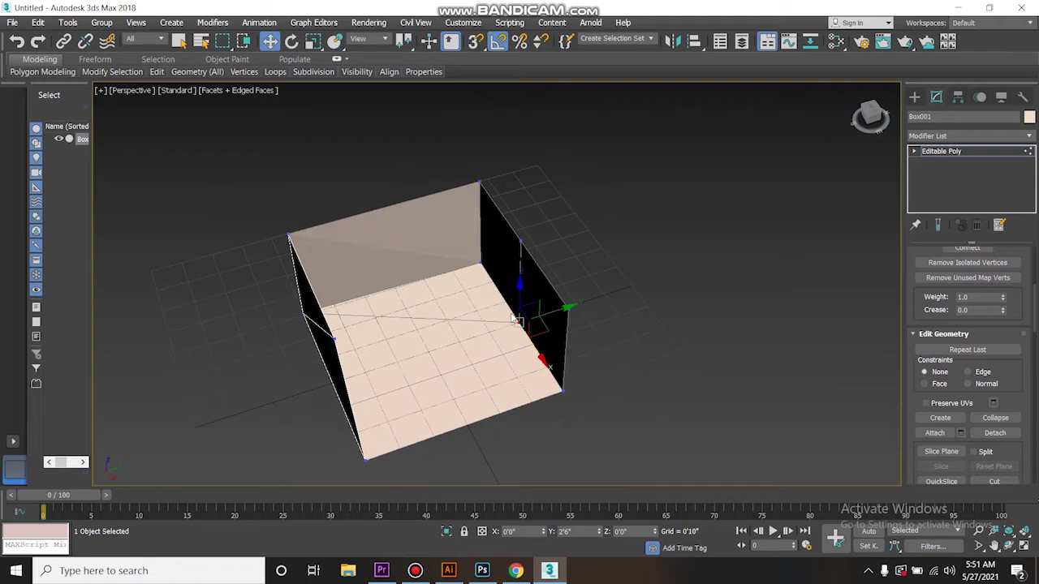
pyautogui.moveTo(535, 349); pyautogui.dragTo(480, 266)
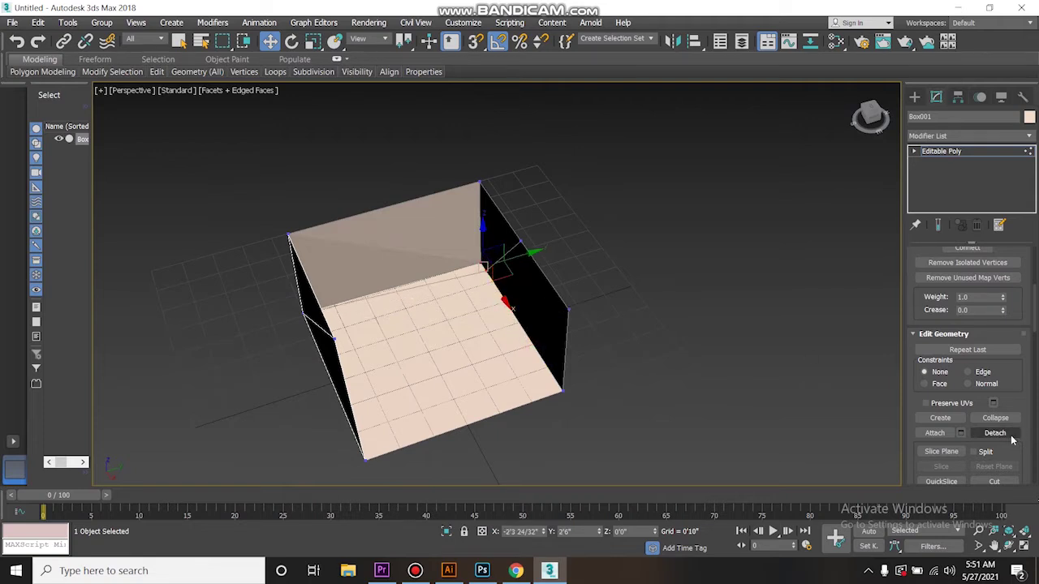
# - Collapse that wall's upper middle vertex and its upper corner vertex at the open front into one
pyautogui.keyDown('alt'); pyautogui.moveTo(512, 351); pyautogui.dragTo(556, 174, button='middle'); pyautogui.keyUp('alt')
pyautogui.click(542, 172)
pyautogui.keyDown('ctrl'); pyautogui.click(621, 184); pyautogui.keyUp('ctrl')
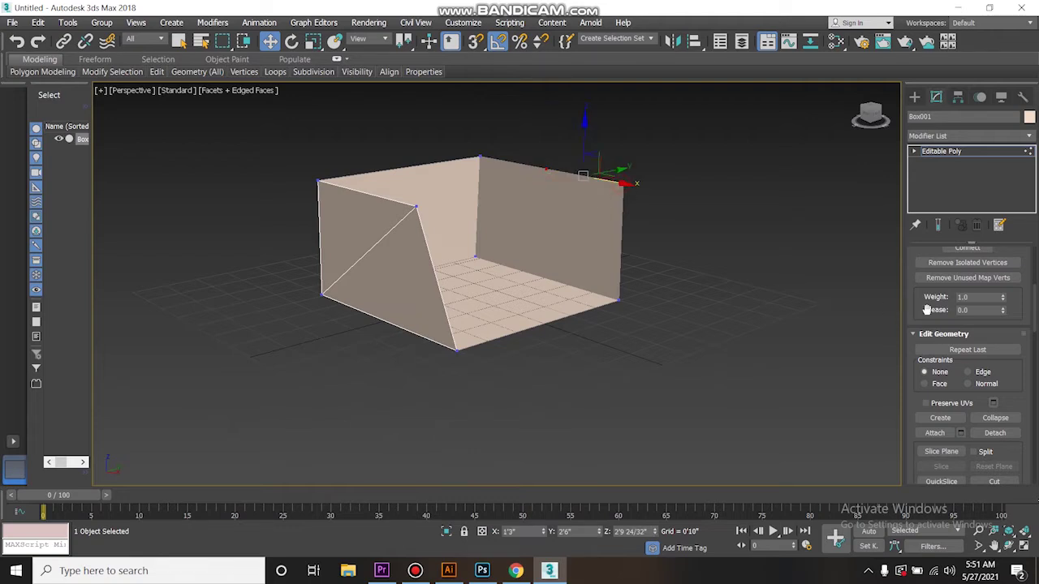
pyautogui.scroll(3, 992, 351)
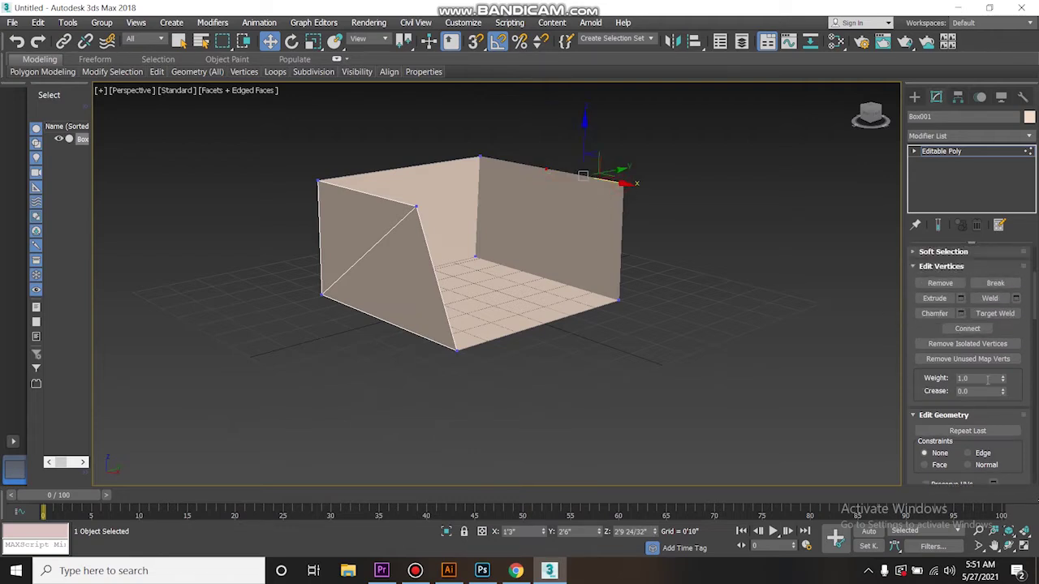
pyautogui.click(725, 300)
pyautogui.click(623, 183)
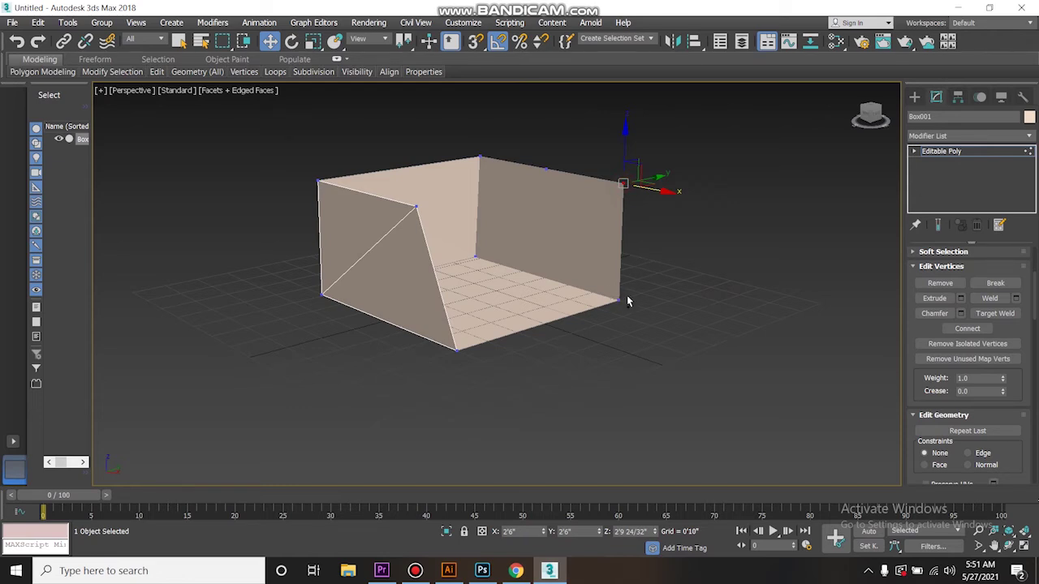
pyautogui.keyDown('ctrl'); pyautogui.click(545, 168); pyautogui.keyUp('ctrl')
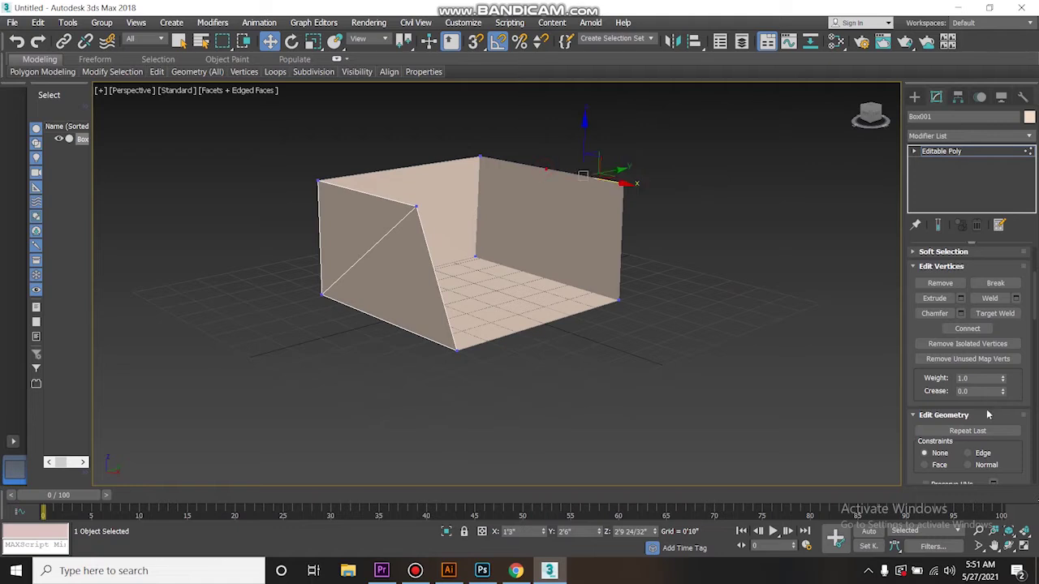
pyautogui.scroll(-2, 991, 341)
pyautogui.scroll(2, 990, 341)
pyautogui.scroll(-2, 995, 332)
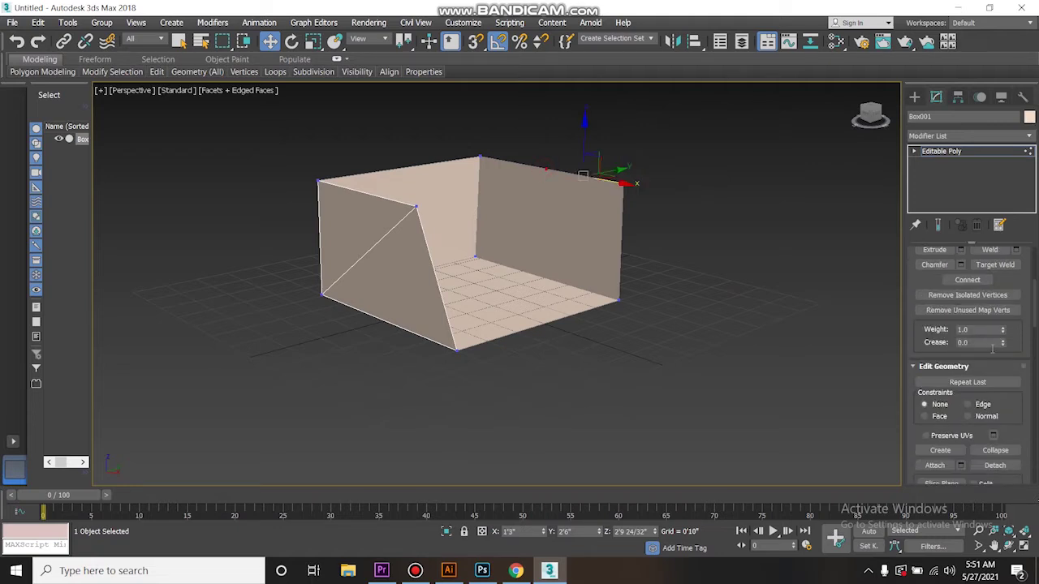
# - Move the merged upper vertex of each side wall outward along Y, placing the first at about 3'8"
pyautogui.keyDown('alt'); pyautogui.moveTo(546, 219); pyautogui.dragTo(627, 256, button='middle'); pyautogui.keyUp('alt')
pyautogui.press('z')
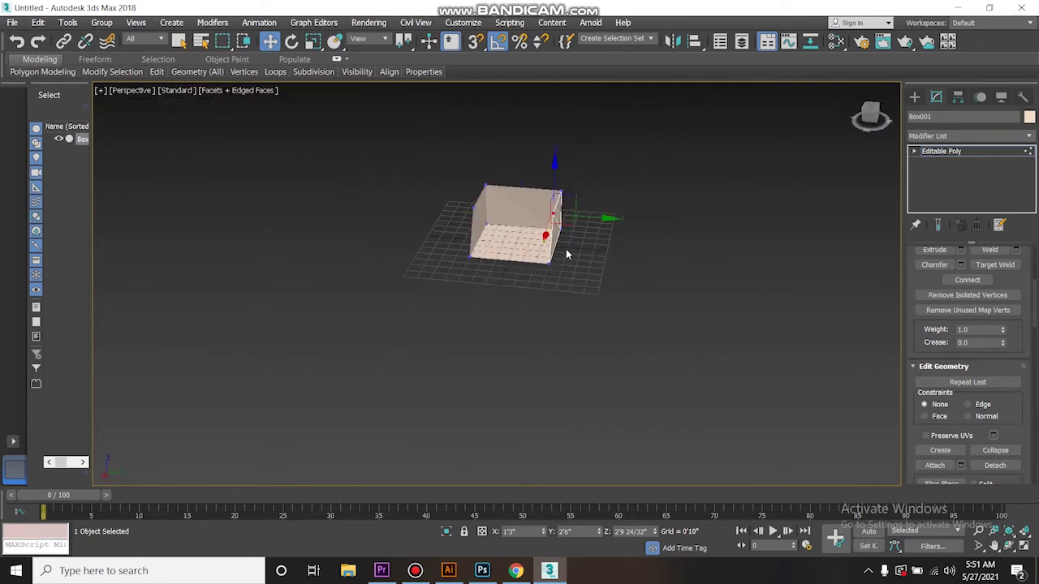
pyautogui.scroll(3, 604, 259)
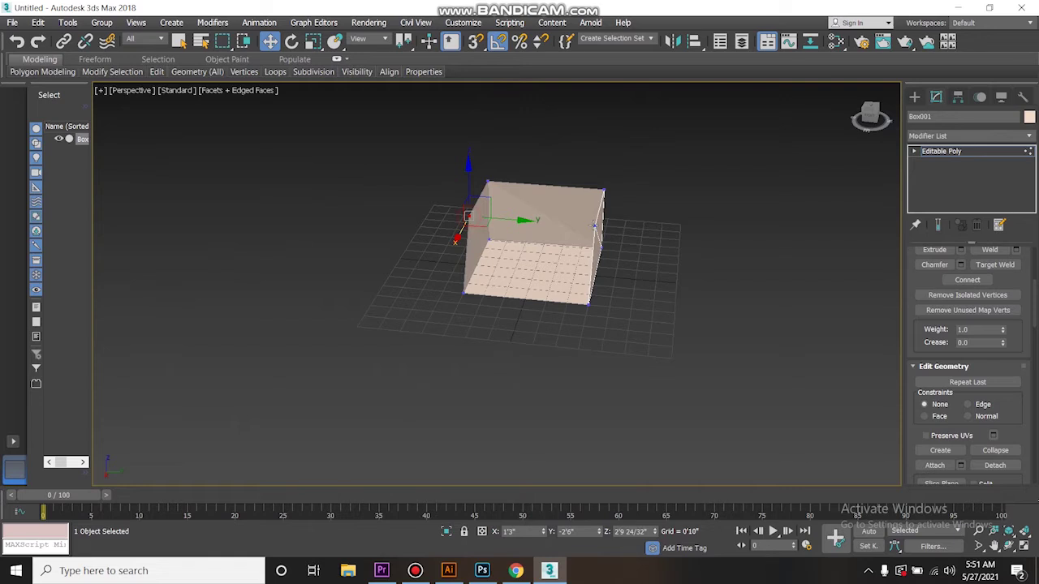
pyautogui.click(651, 292)
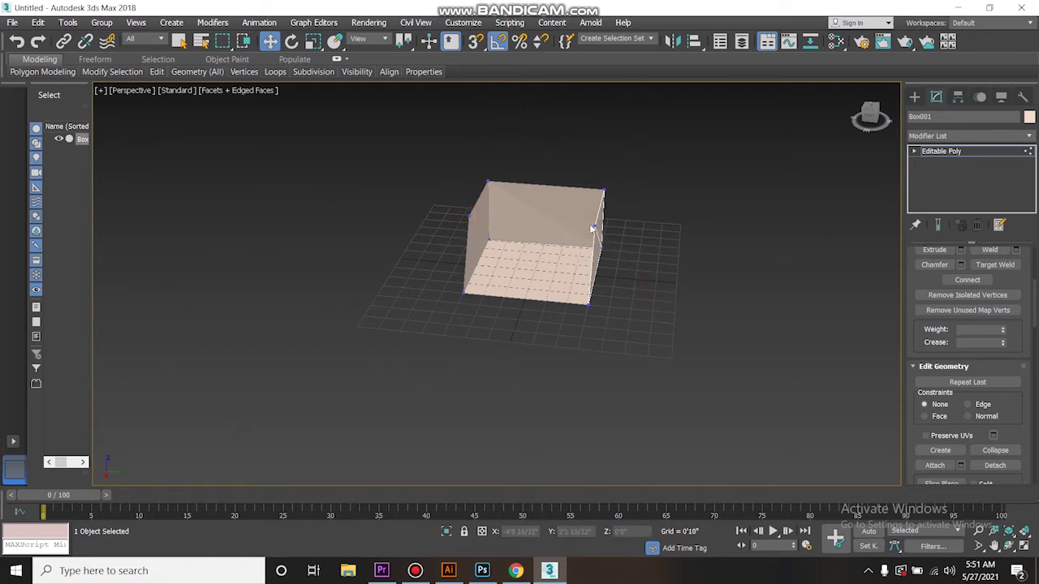
pyautogui.click(595, 226)
pyautogui.moveTo(633, 232); pyautogui.dragTo(663, 233)
pyautogui.keyDown('alt'); pyautogui.moveTo(615, 274); pyautogui.dragTo(629, 274, button='middle'); pyautogui.keyUp('alt')
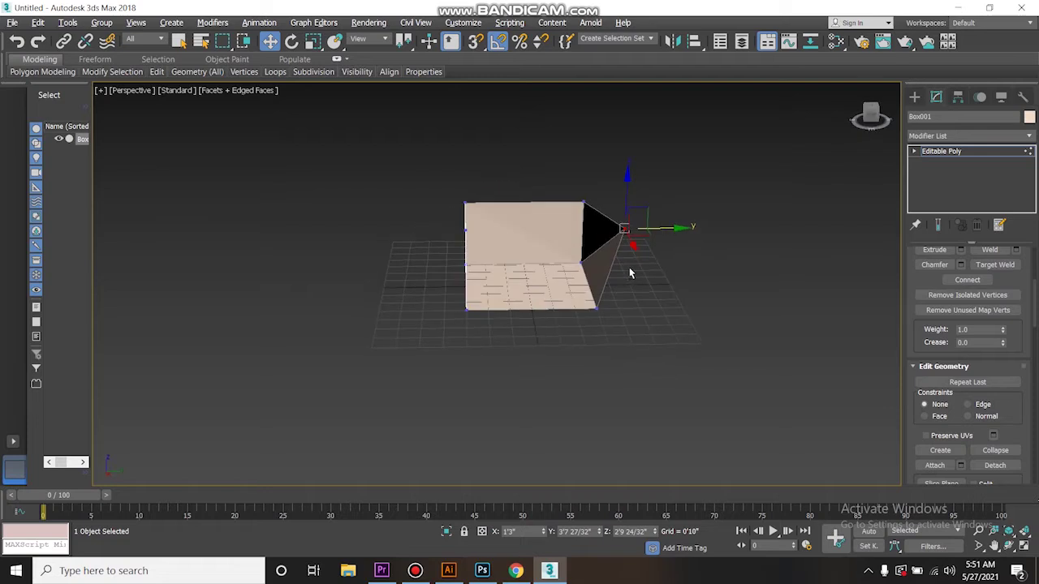
pyautogui.click(466, 231)
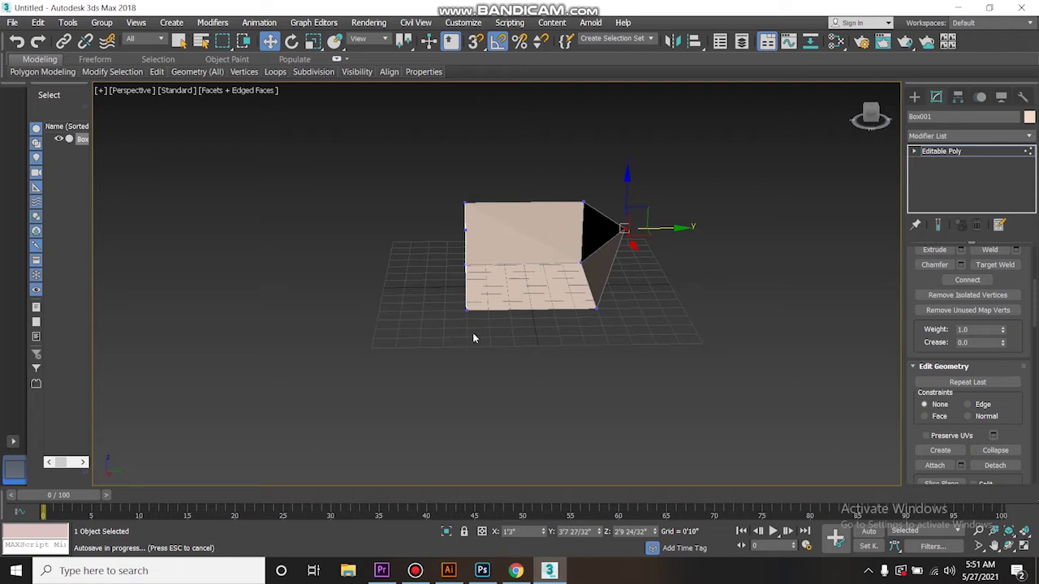
pyautogui.moveTo(473, 332)
pyautogui.keyDown('alt'); pyautogui.mouseDown(button='middle')
pyautogui.moveTo(495, 341)
pyautogui.moveTo(483, 341)
pyautogui.mouseUp(button='middle'); pyautogui.keyUp('alt')
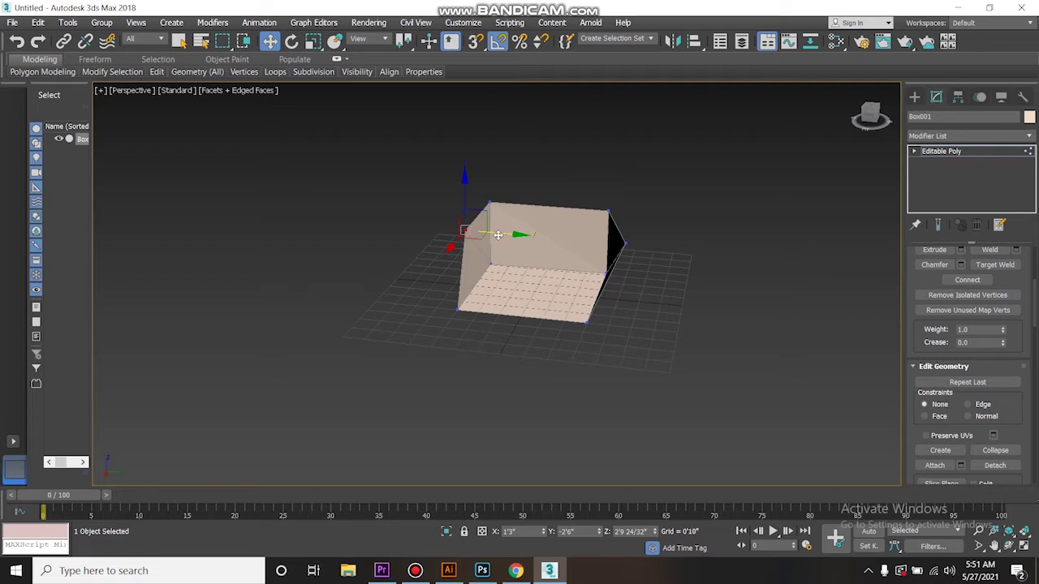
pyautogui.keyDown('alt'); pyautogui.moveTo(520, 234); pyautogui.dragTo(437, 153, button='middle'); pyautogui.keyUp('alt')
# - Raise the back wall's two upper corner vertices along Z to about 3'6"
pyautogui.click(463, 179)
pyautogui.keyDown('ctrl'); pyautogui.click(603, 179); pyautogui.keyUp('ctrl')
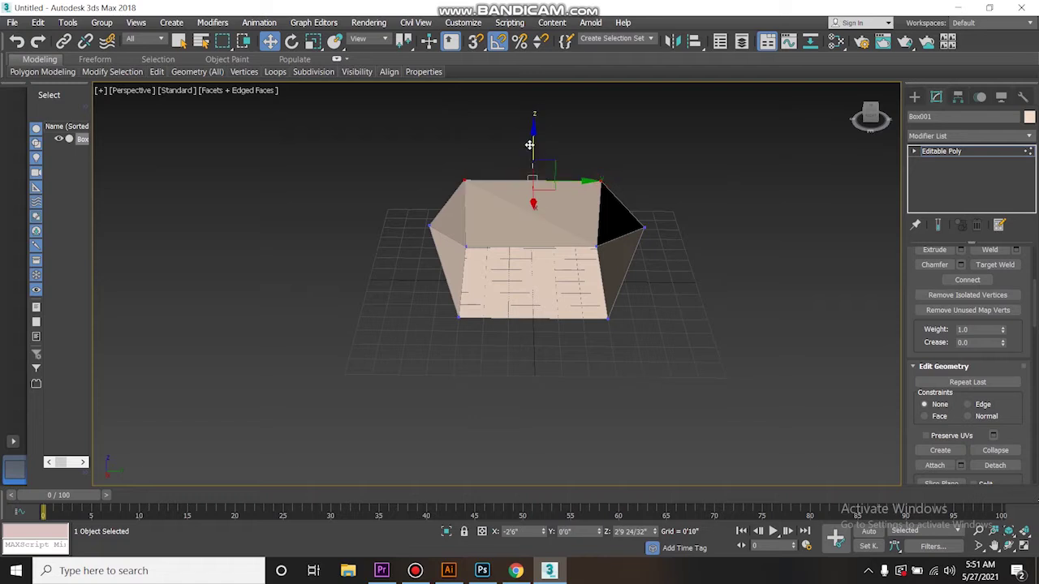
pyautogui.moveTo(534, 141); pyautogui.dragTo(535, 128)
pyautogui.keyDown('alt'); pyautogui.moveTo(552, 195); pyautogui.dragTo(457, 269, button='middle'); pyautogui.keyUp('alt')
pyautogui.scroll(5, 487, 262)
pyautogui.scroll(-3, 457, 269)
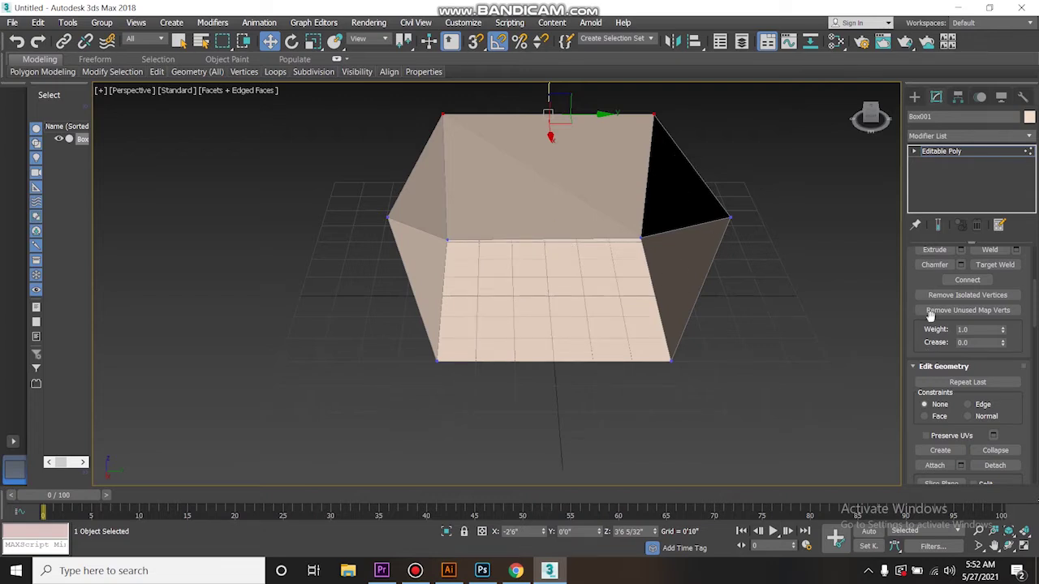
# - Connect the back wall's top and bottom edges with a single vertical edge through its middle
pyautogui.moveTo(984, 408); pyautogui.dragTo(992, 382)
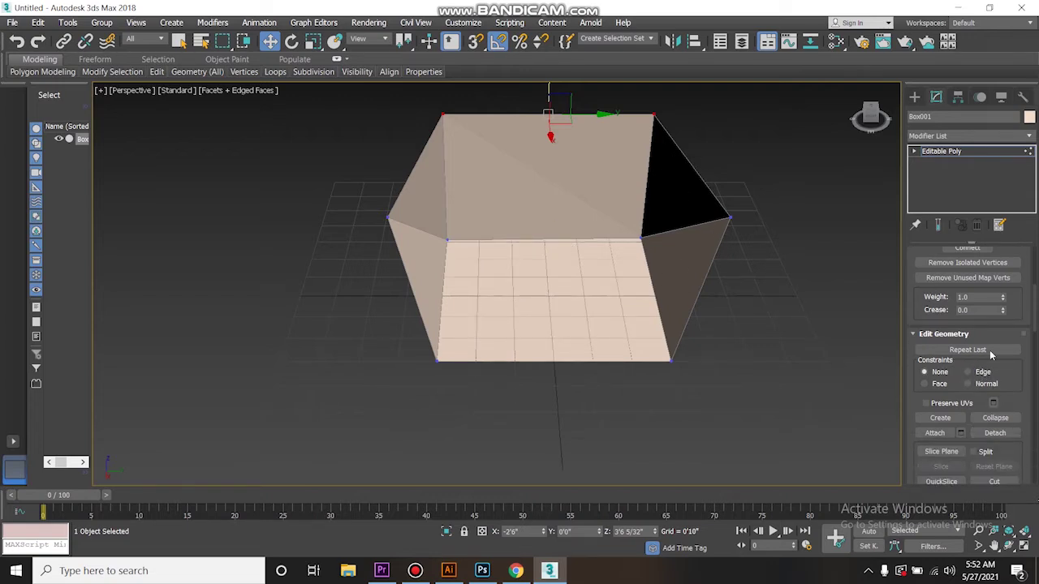
pyautogui.scroll(6, 978, 349)
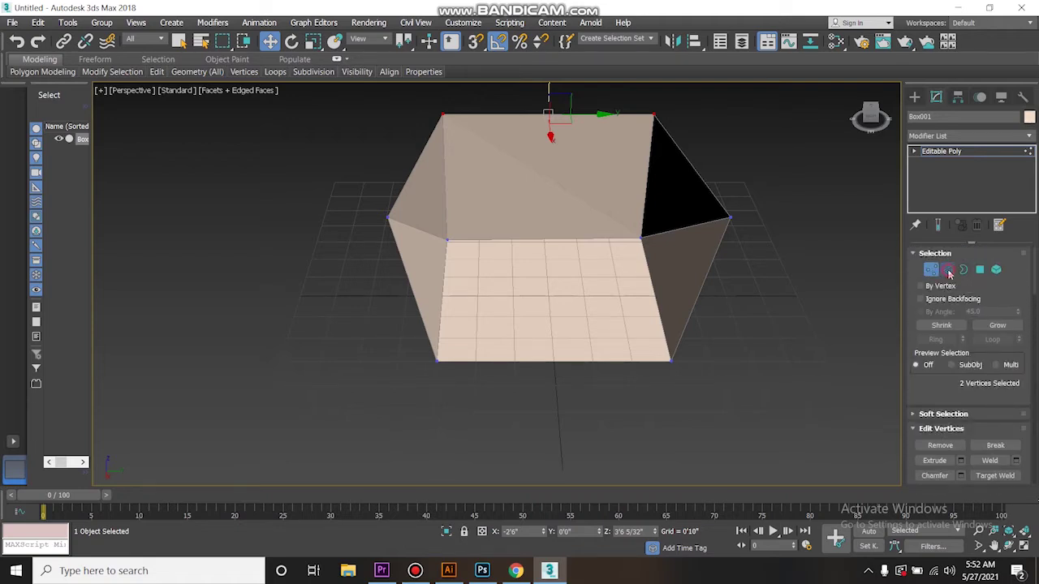
pyautogui.click(948, 269)
pyautogui.click(551, 115)
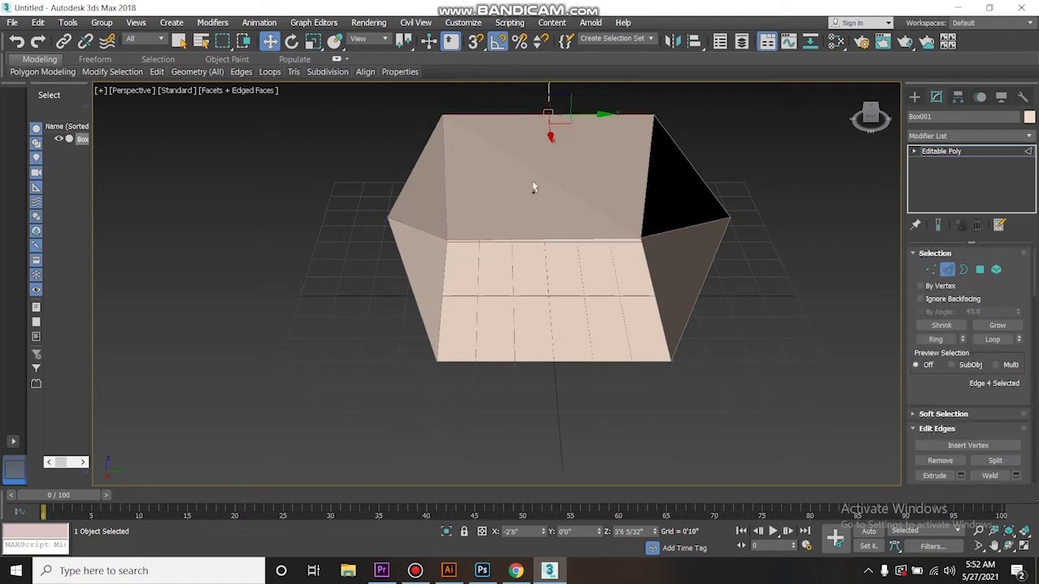
pyautogui.keyDown('ctrl'); pyautogui.click(527, 240); pyautogui.keyUp('ctrl')
pyautogui.rightClick(527, 238)
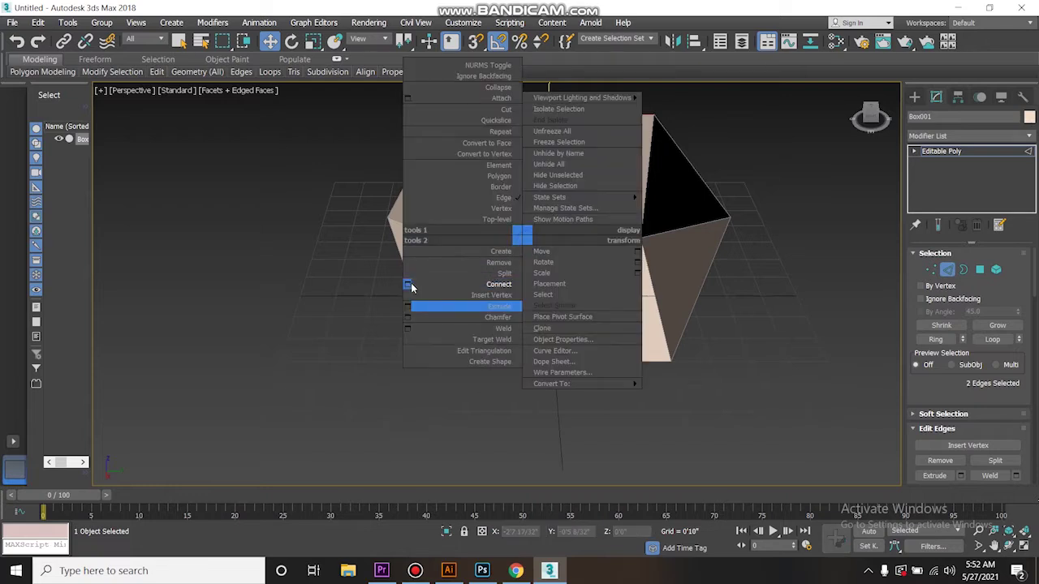
pyautogui.click(412, 286)
pyautogui.click(504, 348)
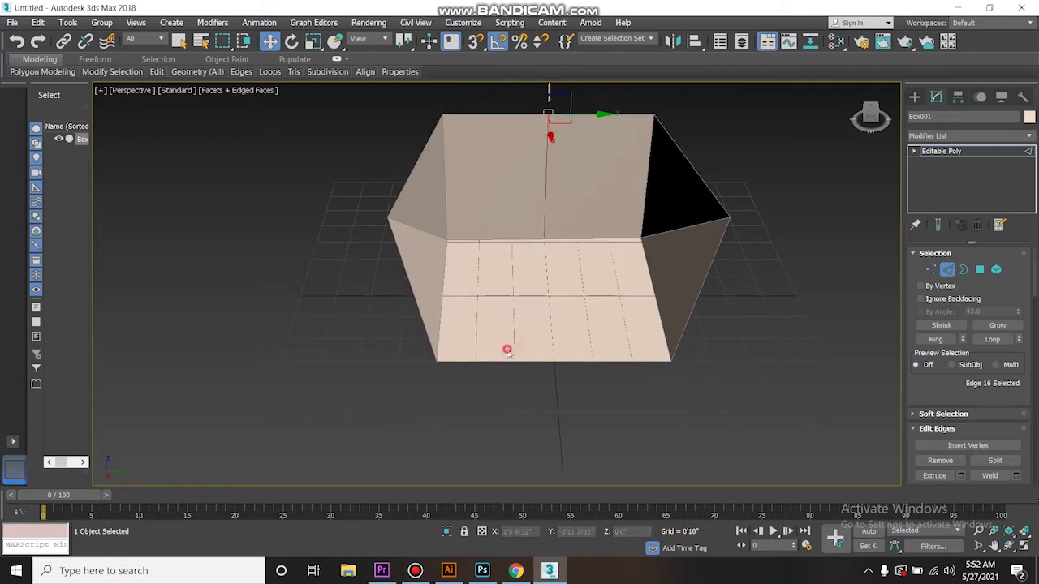
# - Connect the back wall's vertical edges with a single horizontal edge line across its middle
pyautogui.keyDown('ctrl'); pyautogui.click(444, 190); pyautogui.keyUp('ctrl')
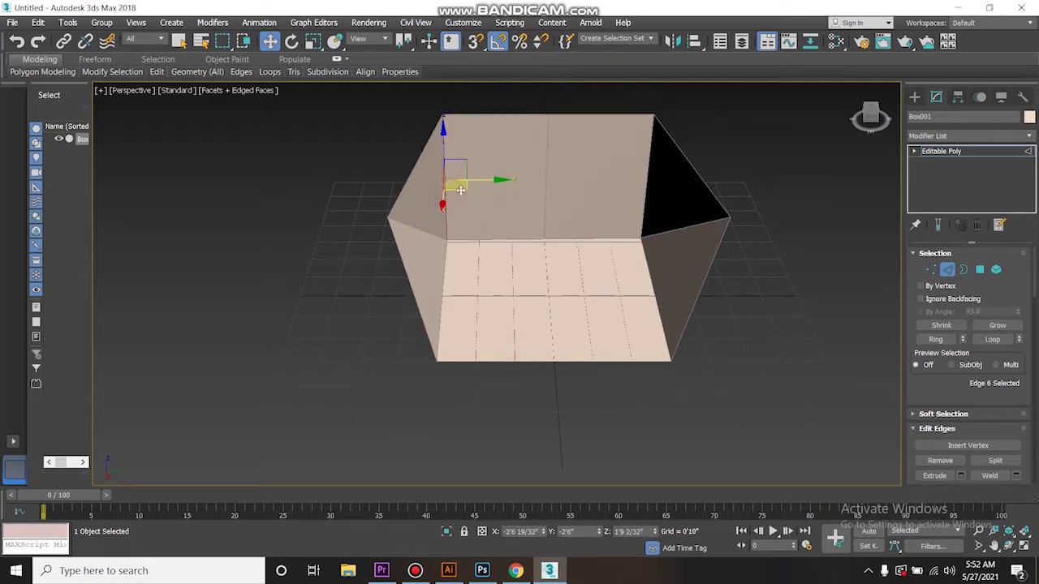
pyautogui.keyDown('ctrl'); pyautogui.click(650, 181); pyautogui.keyUp('ctrl')
pyautogui.rightClick(633, 175)
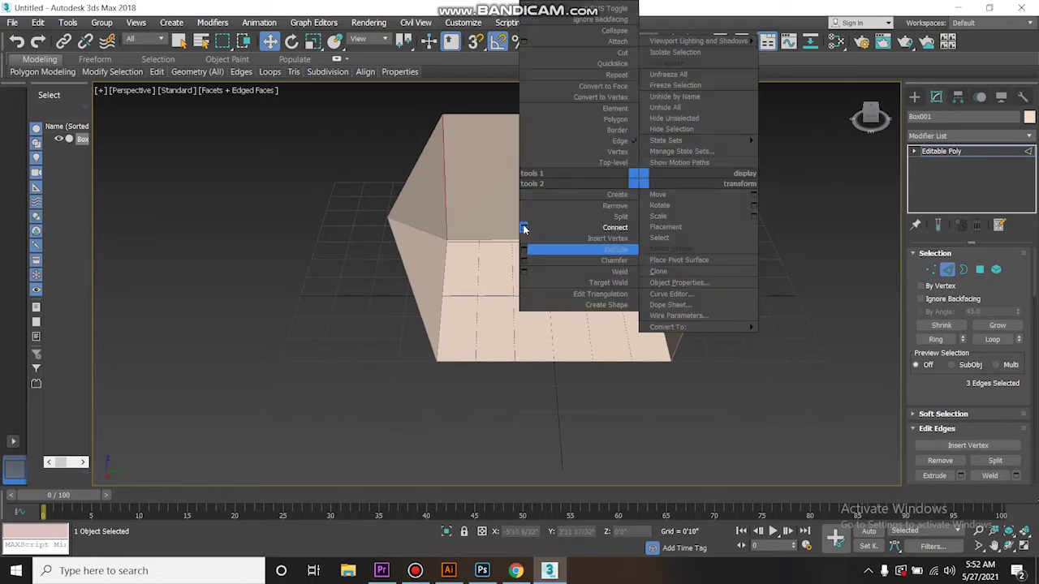
pyautogui.click(627, 249)
pyautogui.click(504, 347)
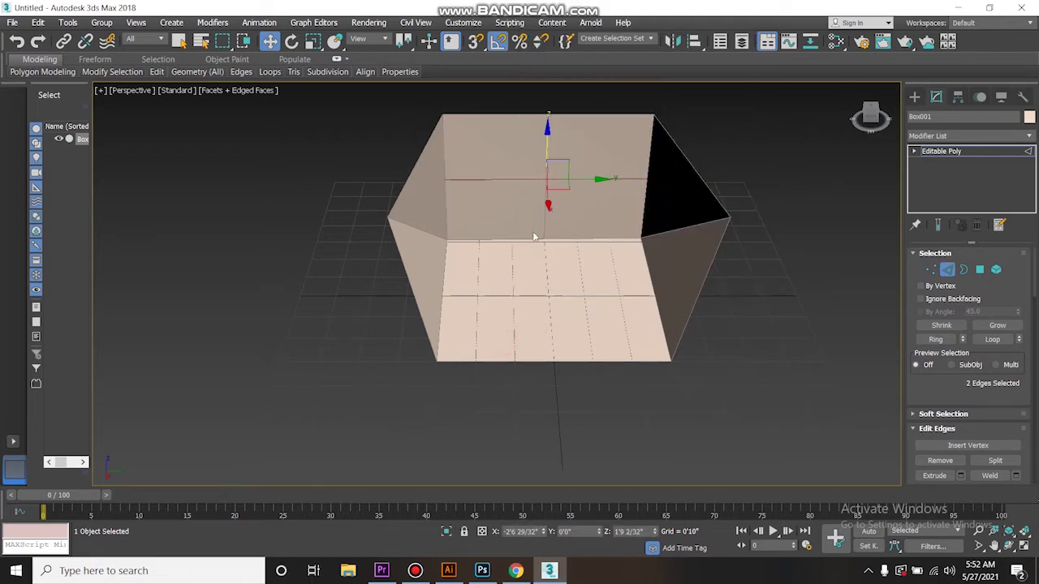
# - Connect the upper and lower edges of the back wall's lower left quarter with a single vertical edge
pyautogui.click(532, 185)
pyautogui.click(523, 179)
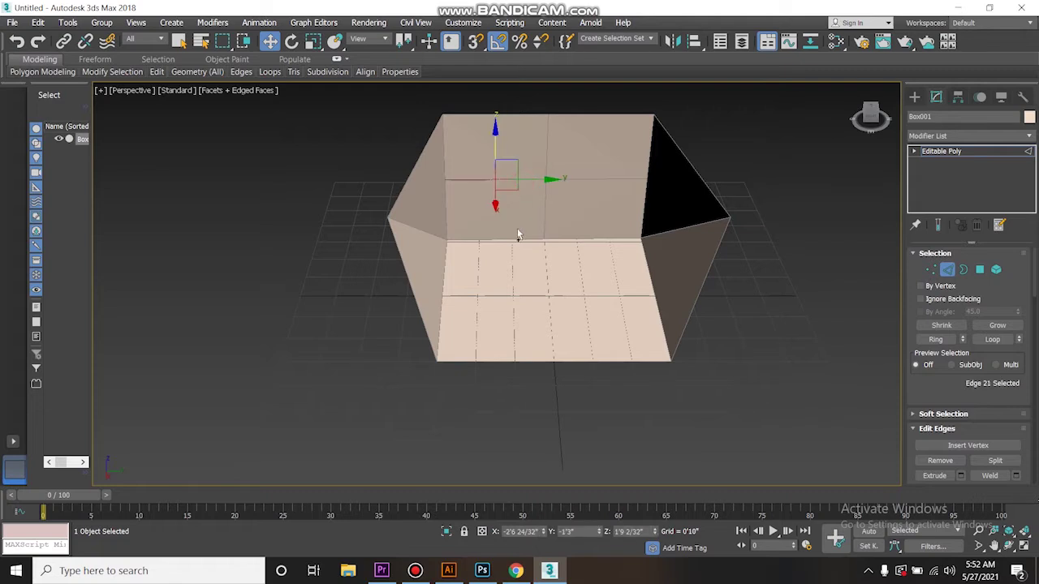
pyautogui.keyDown('ctrl'); pyautogui.click(517, 239); pyautogui.keyUp('ctrl')
pyautogui.rightClick(517, 239)
pyautogui.click(397, 279)
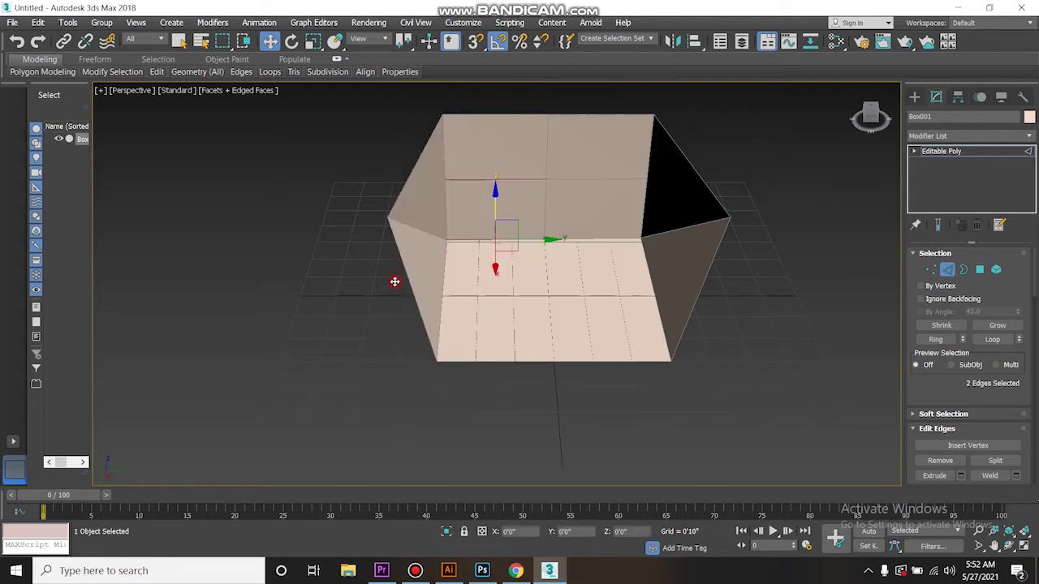
pyautogui.click(503, 347)
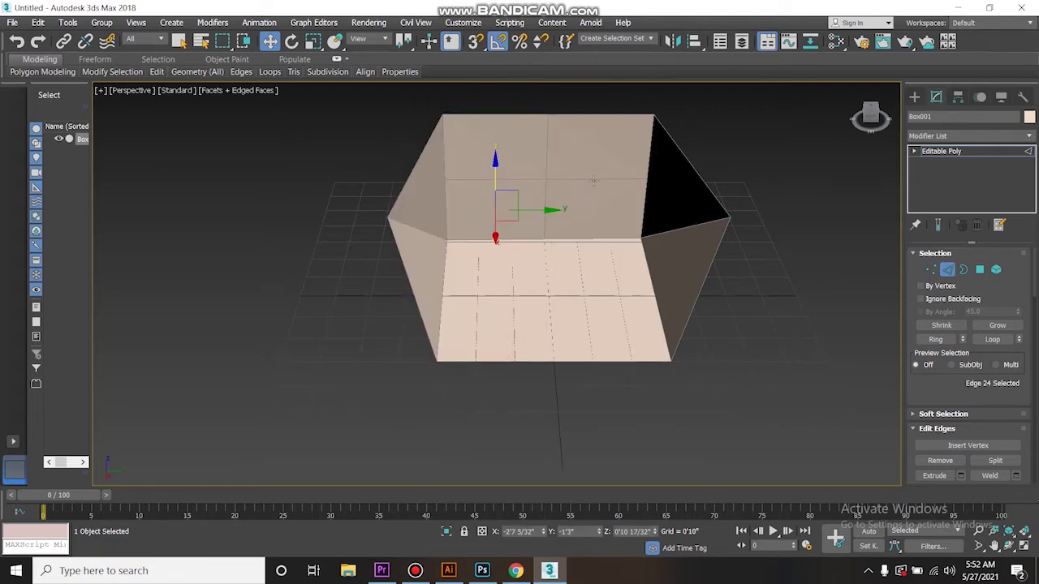
# - Connect the upper and lower edges of the back wall's lower right quarter with 1 segment
pyautogui.keyDown('ctrl'); pyautogui.click(584, 242); pyautogui.keyUp('ctrl')
pyautogui.rightClick(578, 233)
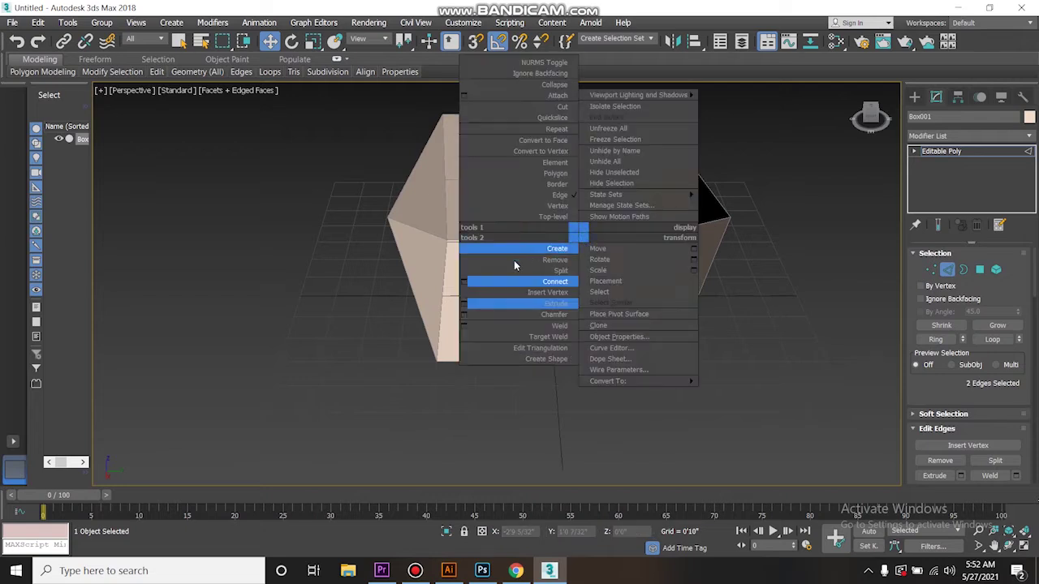
pyautogui.click(463, 283)
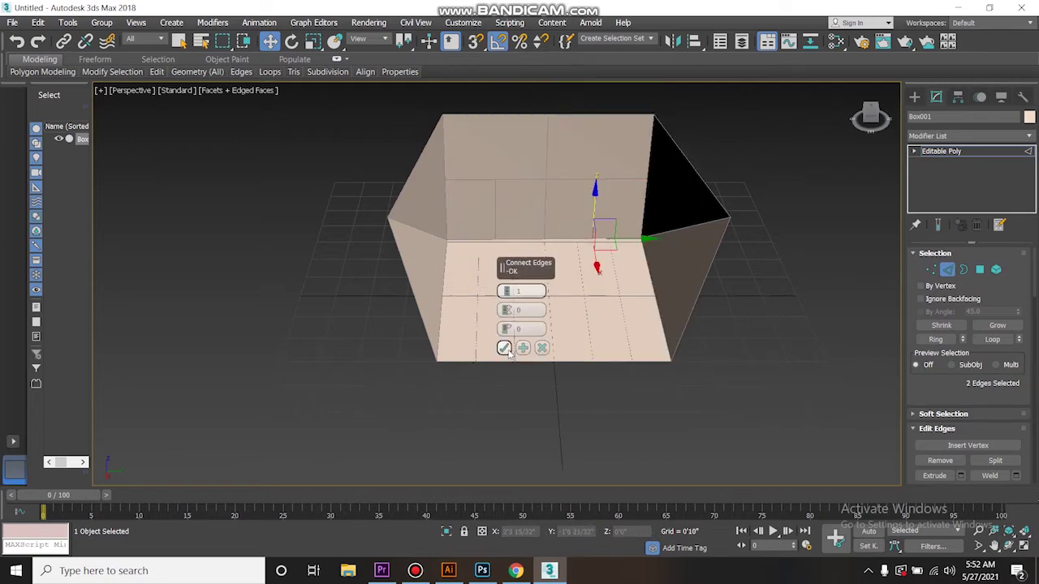
pyautogui.click(503, 347)
# - Move the two vertices flanking the centre of the back wall's horizontal edge line along Y to the centre vertex
pyautogui.click(930, 270)
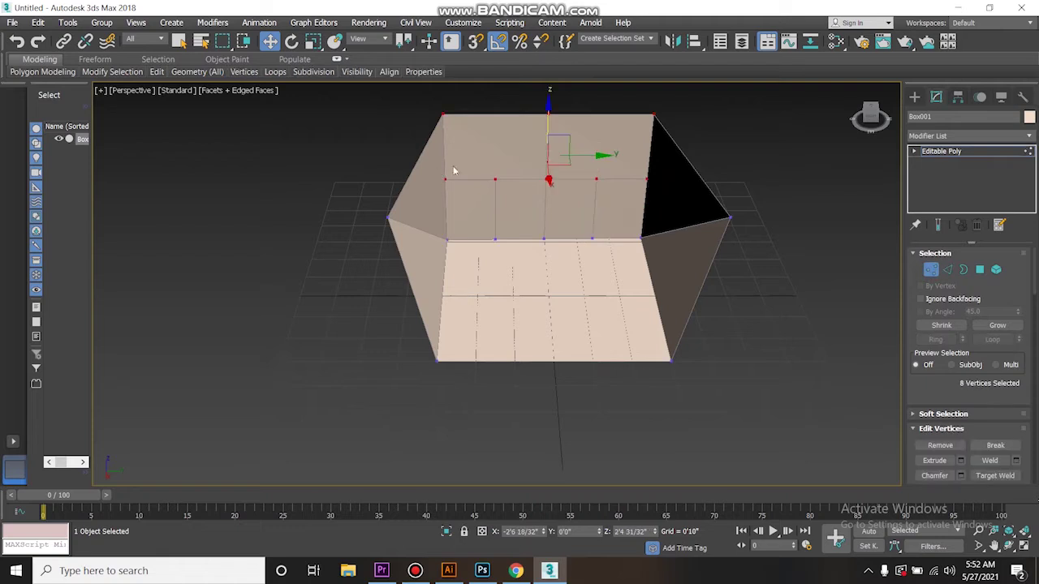
pyautogui.scroll(4, 487, 180)
pyautogui.click(509, 186)
pyautogui.moveTo(558, 186); pyautogui.dragTo(592, 186)
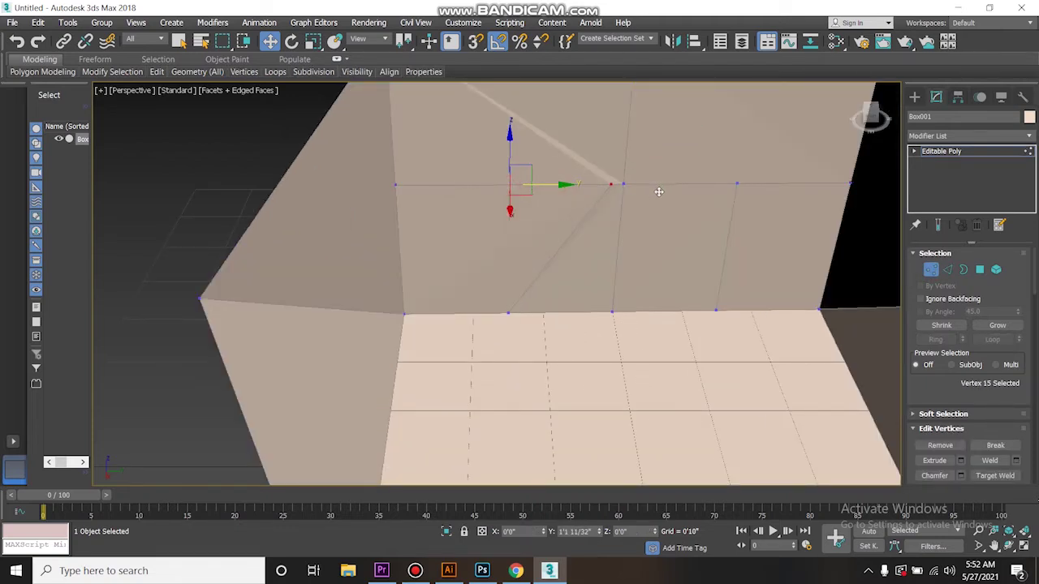
pyautogui.click(736, 184)
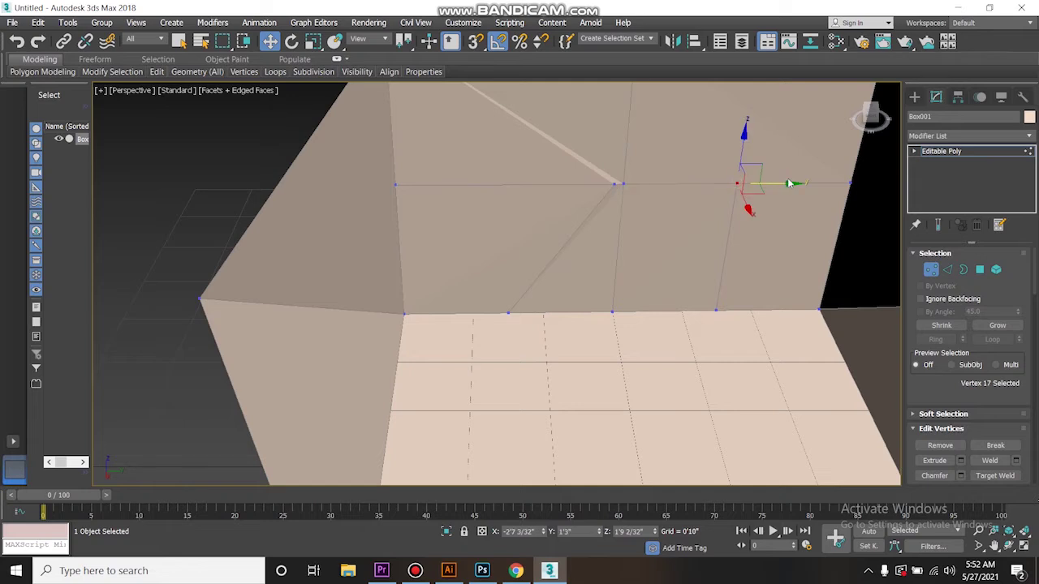
pyautogui.moveTo(788, 183); pyautogui.dragTo(613, 192)
# - Collapse the vertices gathered at the back wall's centre into one
pyautogui.keyDown('ctrl'); pyautogui.click(612, 182); pyautogui.keyUp('ctrl')
pyautogui.scroll(-2, 997, 459)
pyautogui.scroll(-3, 996, 459)
pyautogui.click(995, 434)
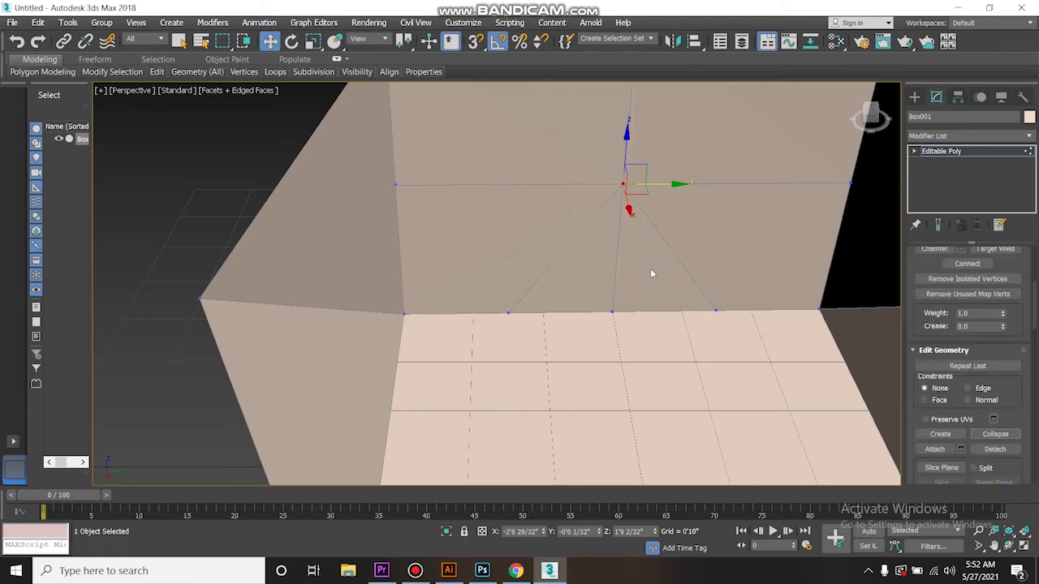
# - Delete the two triangular polygons at the lower centre of the back wall to open a triangular hole
pyautogui.scroll(-4, 633, 260)
pyautogui.scroll(1, 965, 289)
pyautogui.scroll(6, 964, 289)
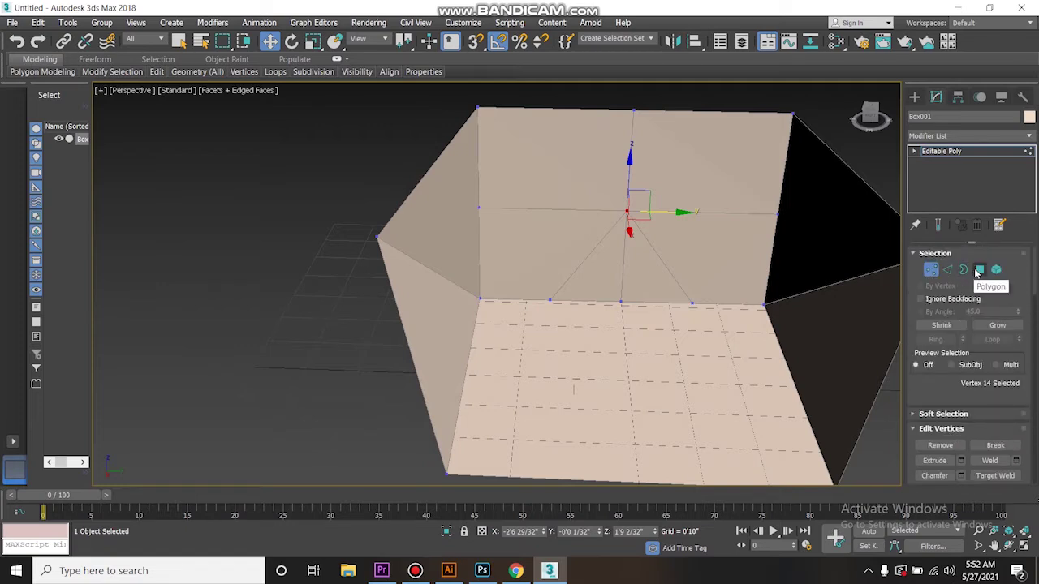
pyautogui.click(979, 271)
pyautogui.click(636, 274)
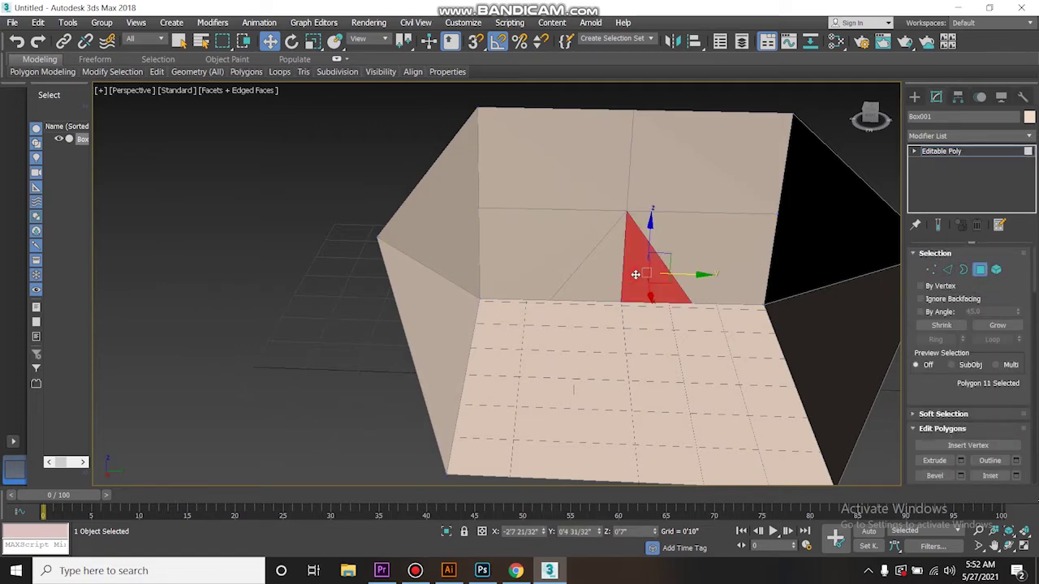
pyautogui.press('Delete')
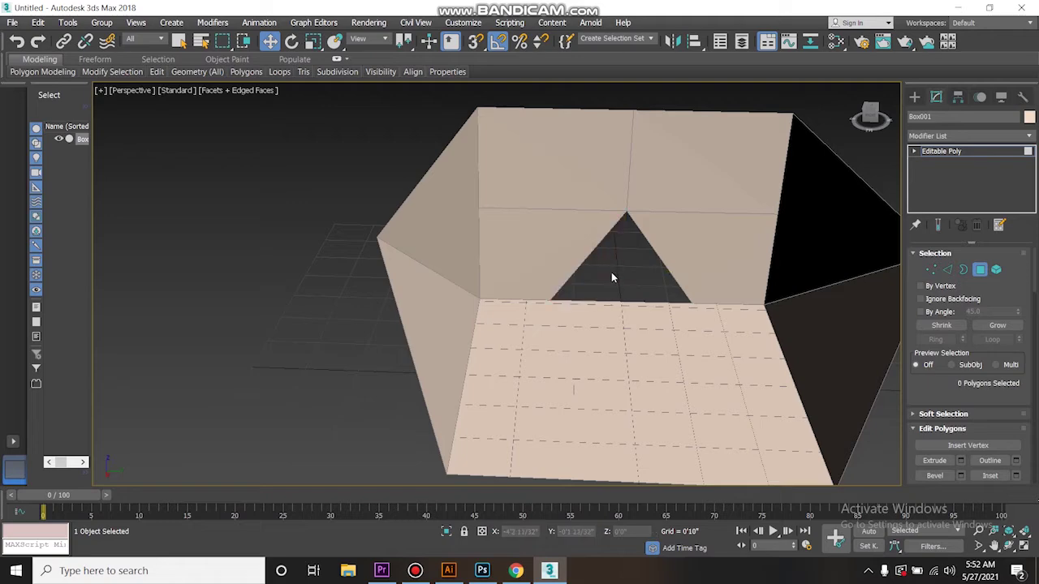
pyautogui.keyDown('alt'); pyautogui.moveTo(620, 272); pyautogui.dragTo(655, 258, button='middle'); pyautogui.keyUp('alt')
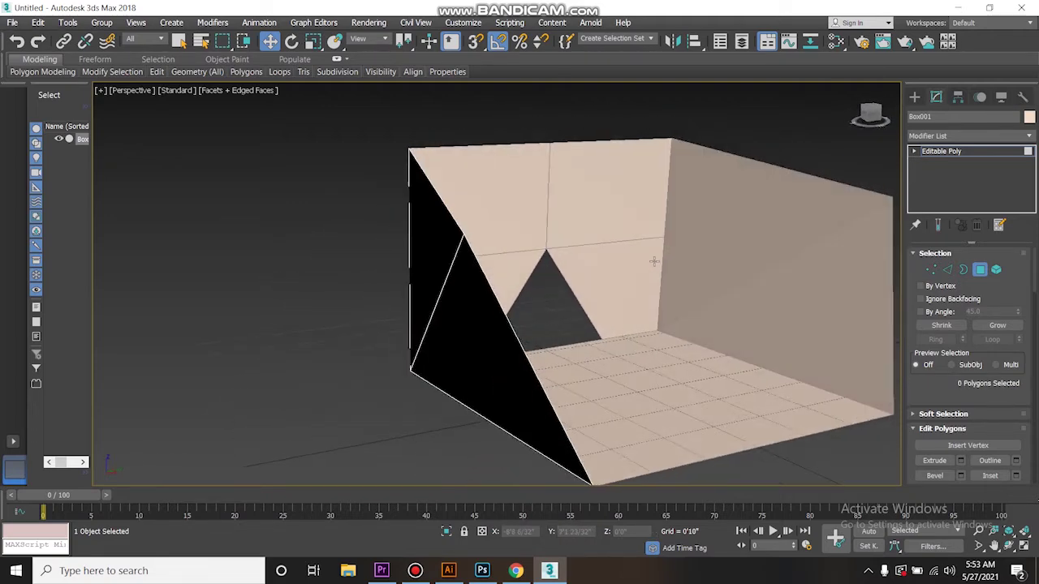
pyautogui.scroll(-3, 654, 261)
pyautogui.scroll(5, 686, 243)
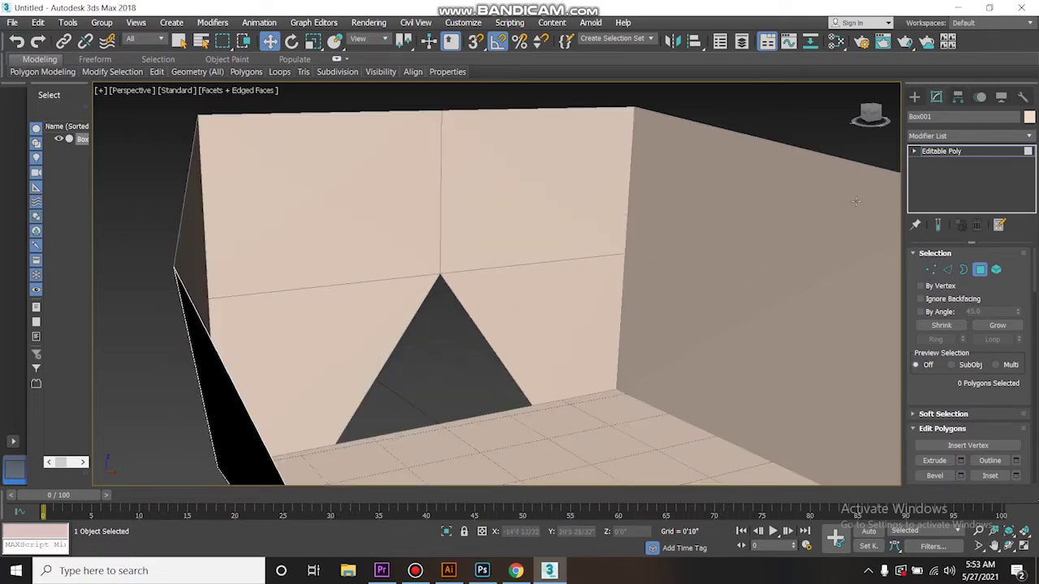
pyautogui.scroll(-2, 741, 212)
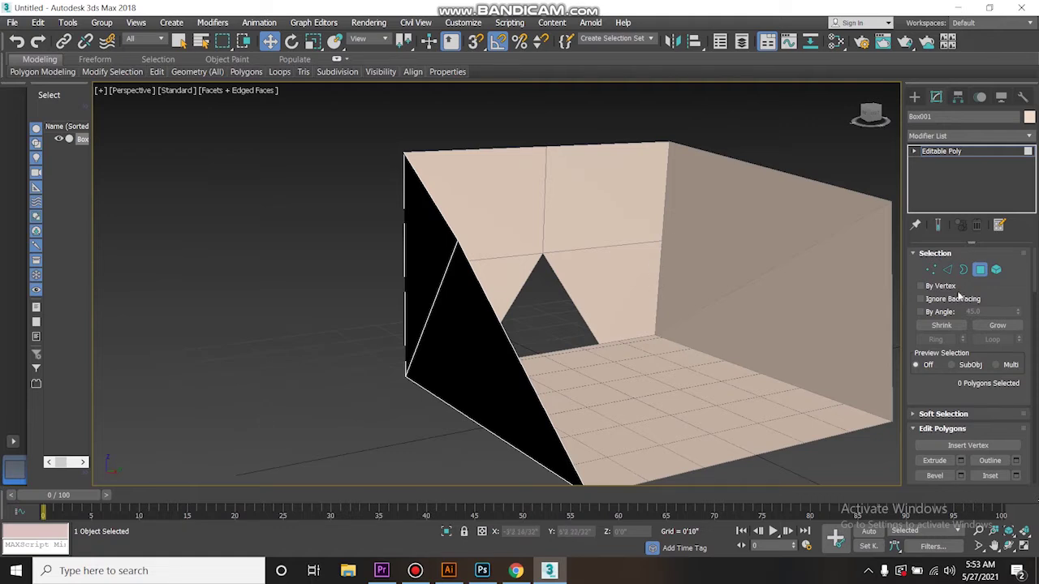
# - At vertex level, select the hole's lower right vertex and the back wall's lower right corner vertex
pyautogui.click(931, 269)
pyautogui.keyDown('alt'); pyautogui.moveTo(601, 345); pyautogui.dragTo(615, 353, button='middle'); pyautogui.keyUp('alt')
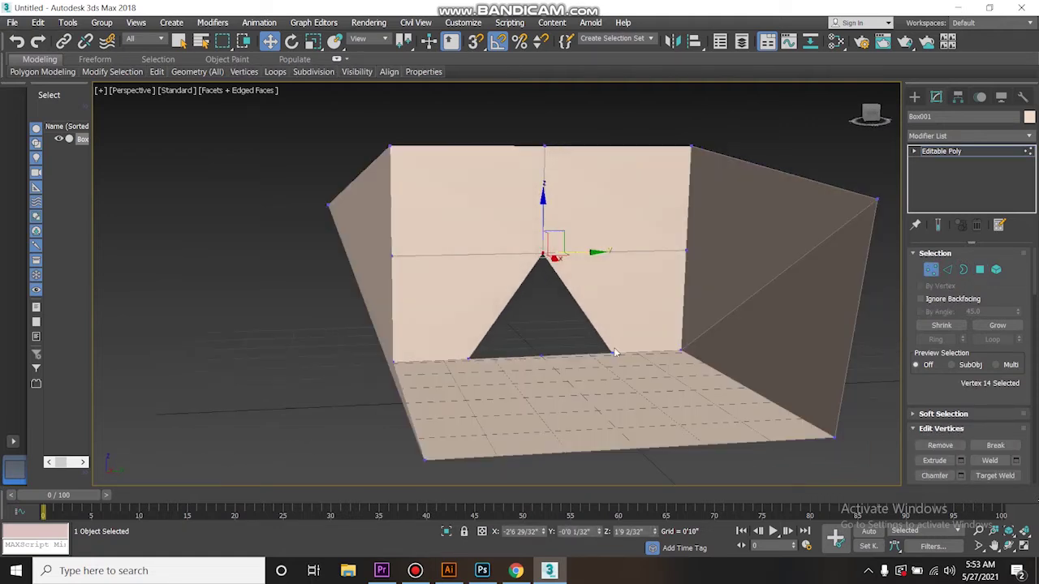
pyautogui.click(608, 352)
pyautogui.keyDown('ctrl'); pyautogui.click(685, 349); pyautogui.keyUp('ctrl')
pyautogui.moveTo(684, 350)
pyautogui.keyDown('alt'); pyautogui.mouseDown(button='middle')
pyautogui.moveTo(698, 350)
pyautogui.moveTo(686, 350)
pyautogui.mouseUp(button='middle'); pyautogui.keyUp('alt')
pyautogui.scroll(-5, 684, 350)
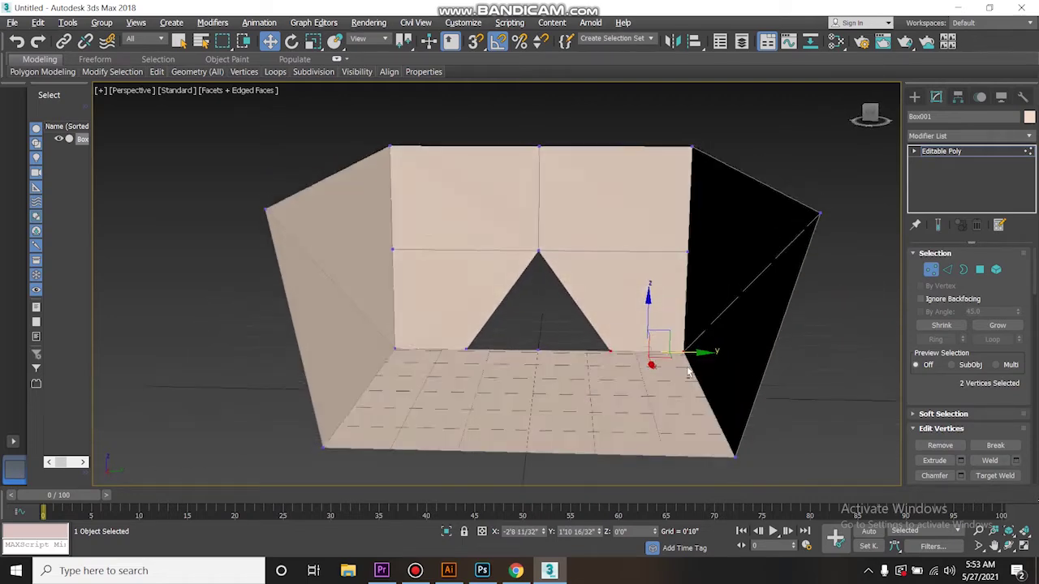
# - Move the upper front vertices of both side walls down along Z to about 1'8" and back along X towards the back wall
pyautogui.click(500, 307)
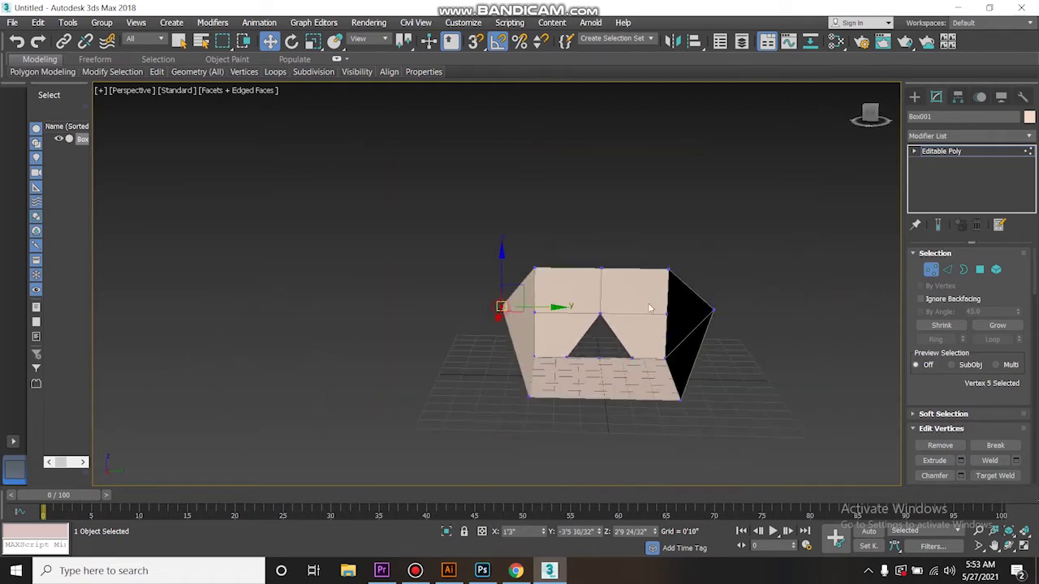
pyautogui.keyDown('ctrl'); pyautogui.click(712, 311); pyautogui.keyUp('ctrl')
pyautogui.moveTo(609, 257); pyautogui.dragTo(611, 297)
pyautogui.keyDown('alt'); pyautogui.moveTo(666, 365); pyautogui.dragTo(708, 370, button='middle'); pyautogui.keyUp('alt')
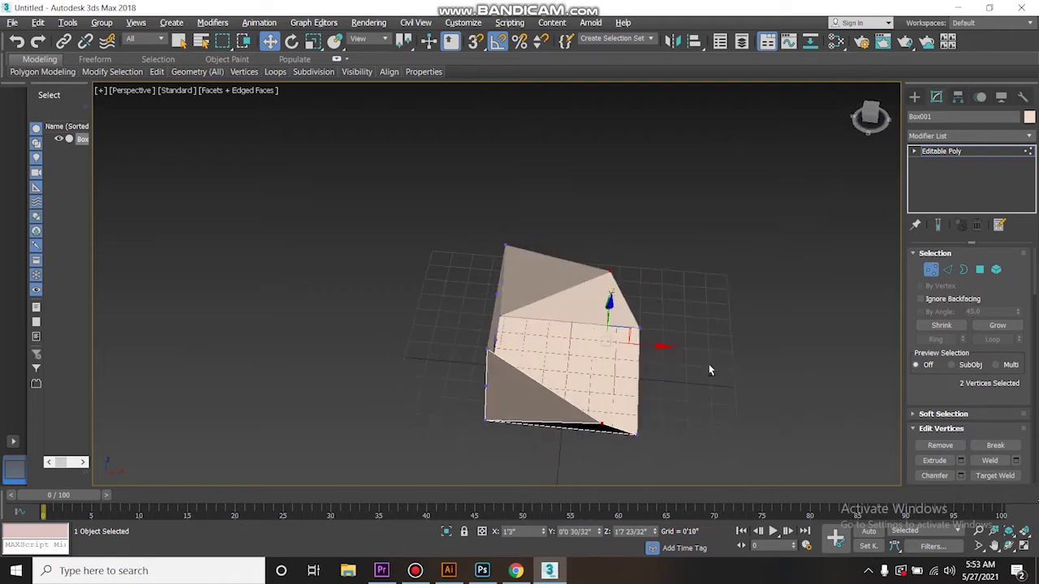
pyautogui.moveTo(671, 346); pyautogui.dragTo(612, 332)
pyautogui.keyDown('alt'); pyautogui.moveTo(611, 332); pyautogui.dragTo(741, 295, button='middle'); pyautogui.keyUp('alt')
pyautogui.click(740, 295)
# - Try collapsing the hole's lower right vertex with the back wall's lower right corner vertex and undo it
pyautogui.scroll(4, 562, 334)
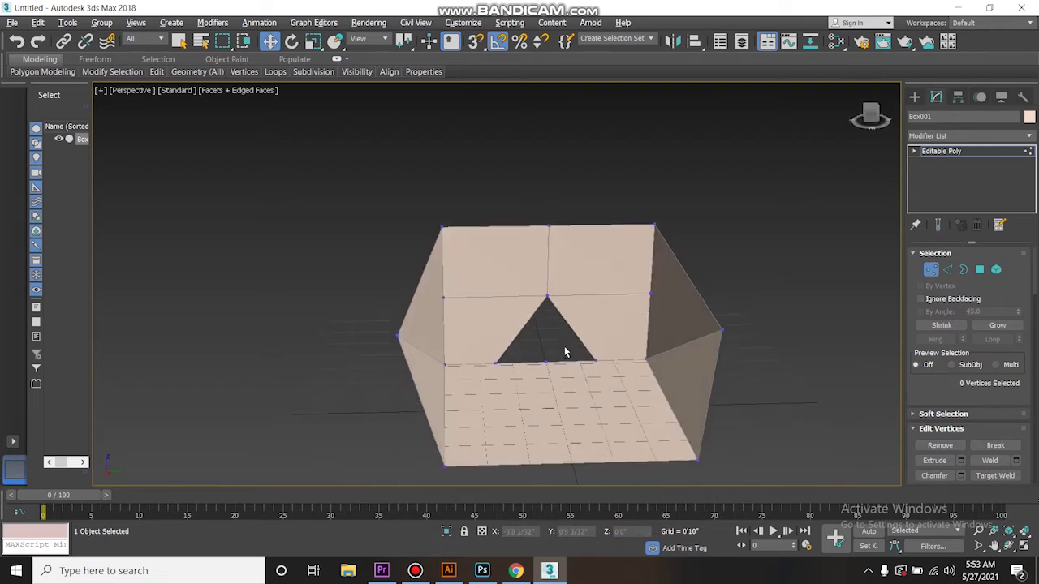
pyautogui.scroll(2, 565, 318)
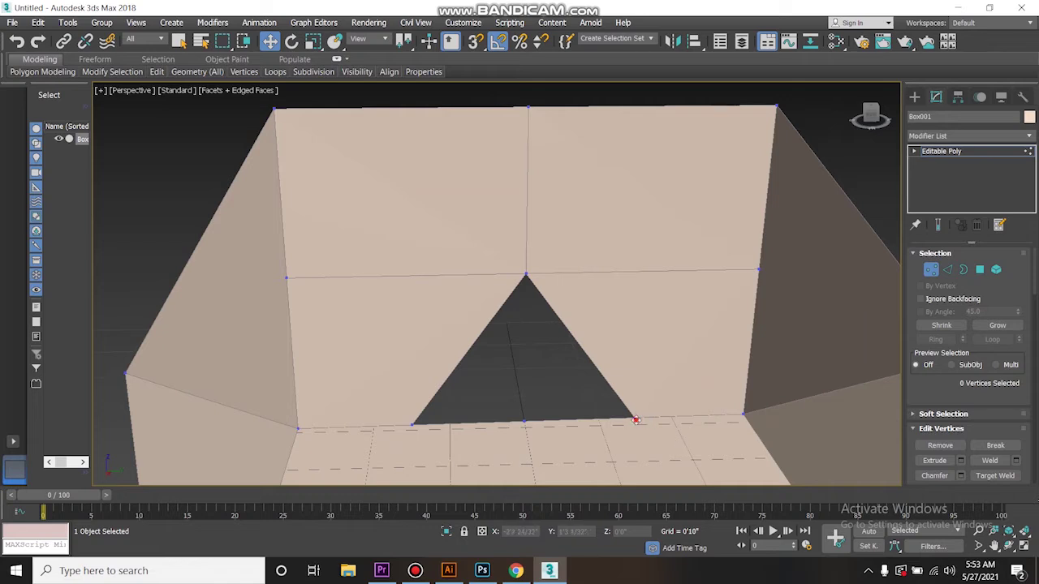
pyautogui.click(636, 420)
pyautogui.keyDown('ctrl'); pyautogui.click(741, 413); pyautogui.keyUp('ctrl')
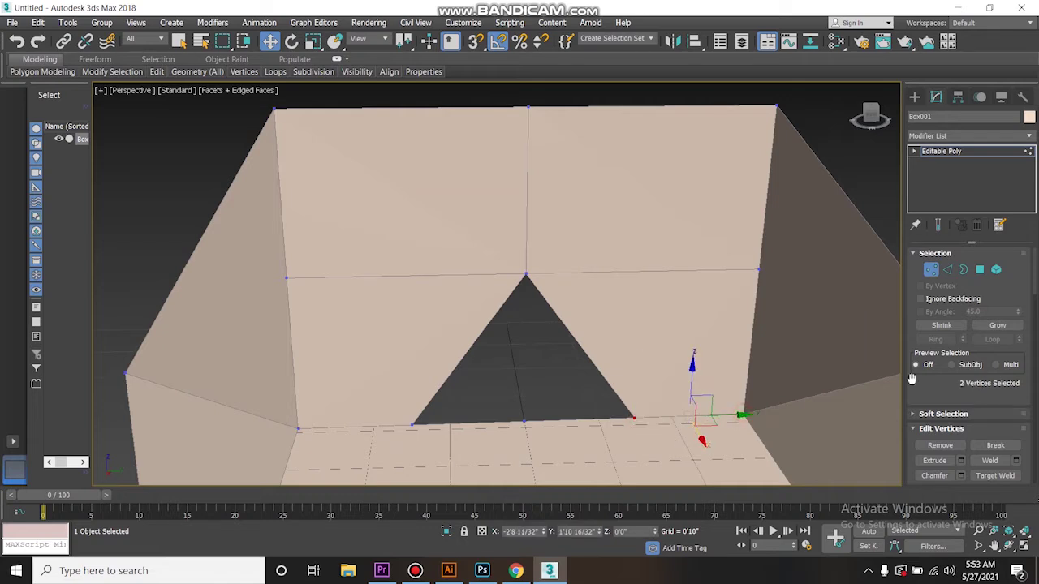
pyautogui.scroll(-5, 999, 426)
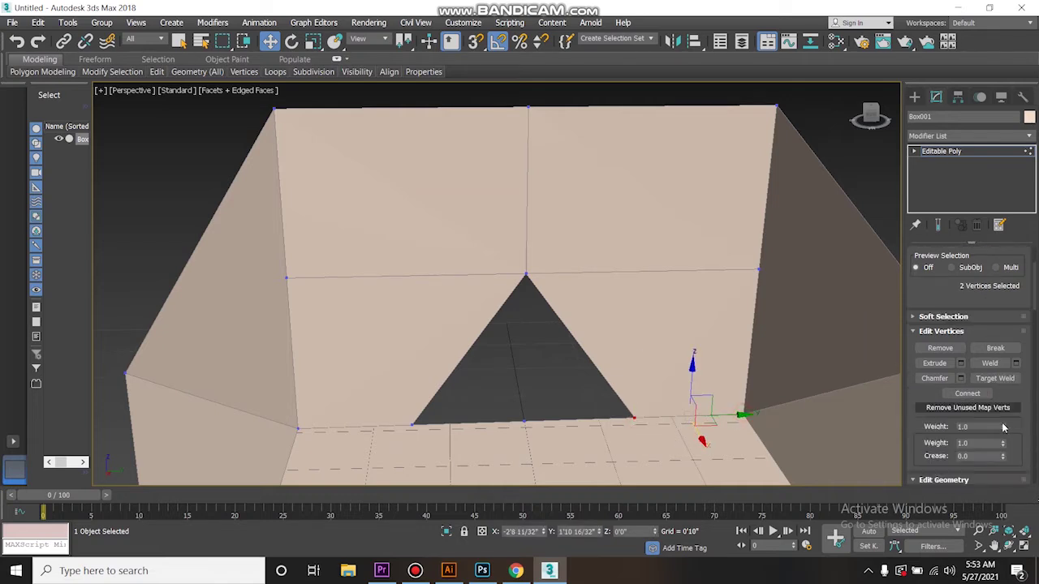
pyautogui.scroll(-3, 1003, 423)
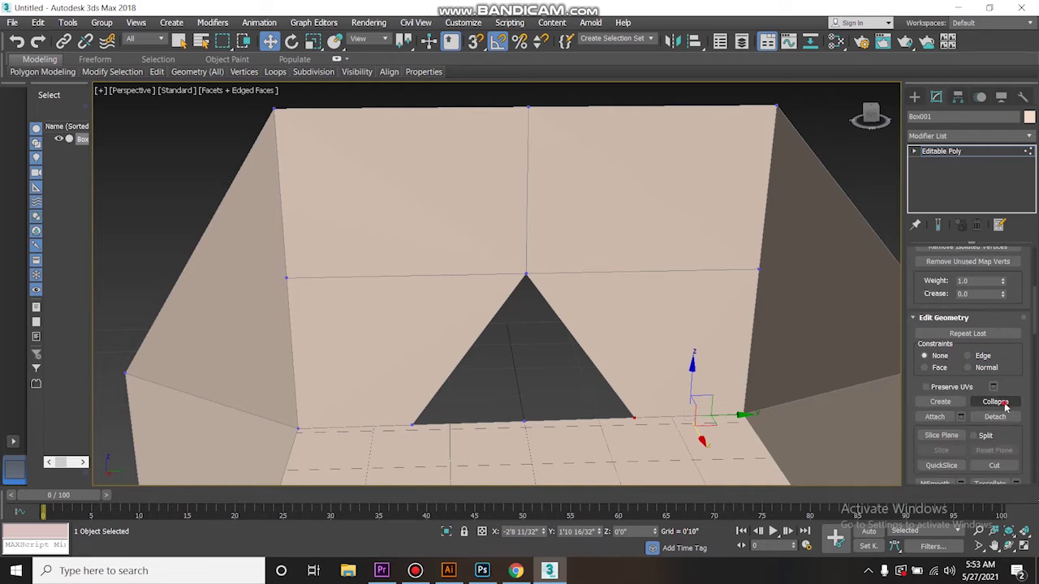
pyautogui.click(995, 401)
pyautogui.hotkey('ctrl', 'z')
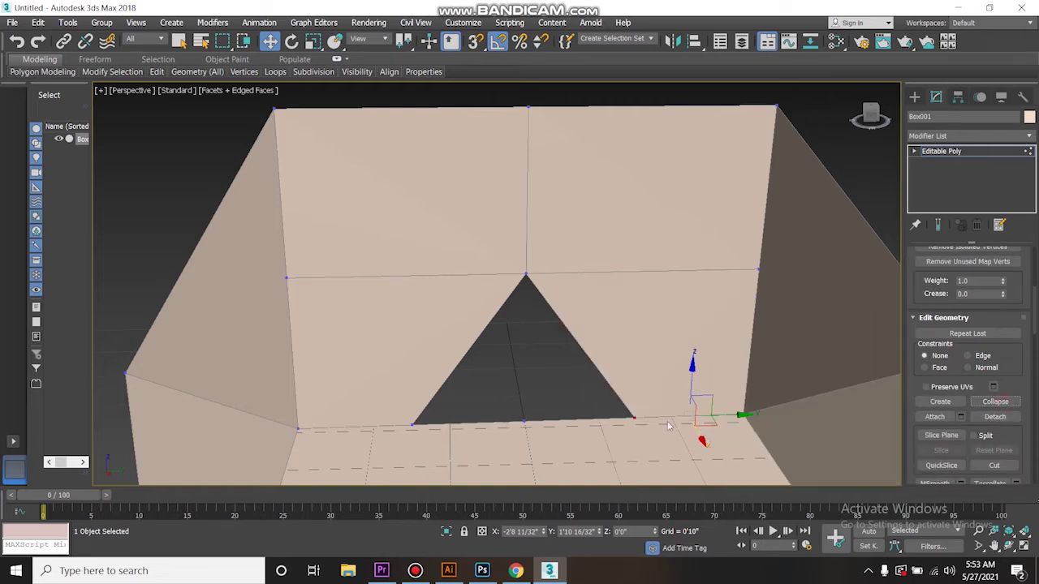
# - Move the hole's lower right vertex along Y towards the adjacent wall corner, collapse both vertices and shift the merged one outward along Y
pyautogui.click(647, 424)
pyautogui.click(635, 419)
pyautogui.moveTo(682, 417); pyautogui.dragTo(743, 414)
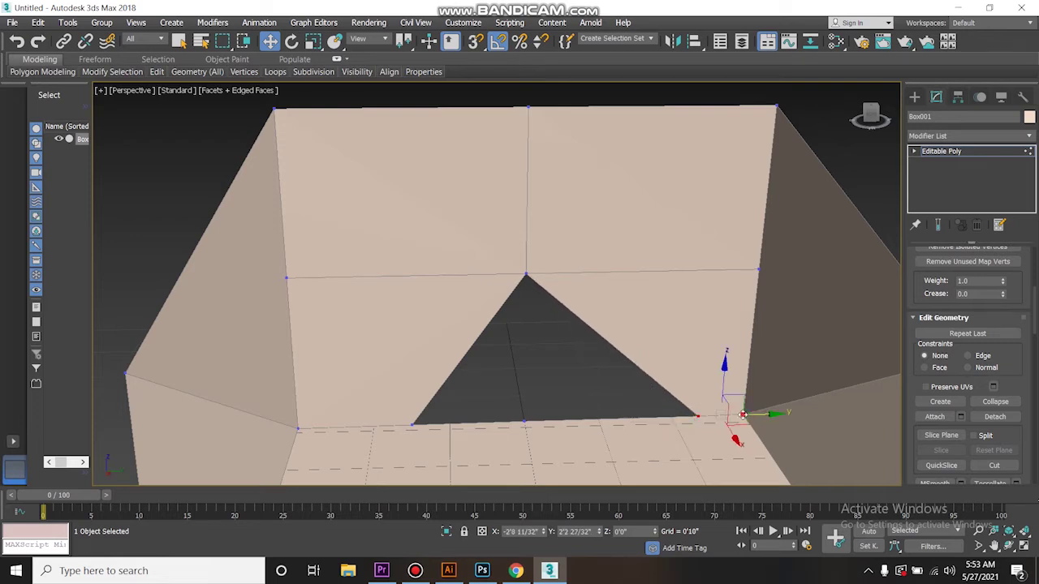
pyautogui.click(995, 401)
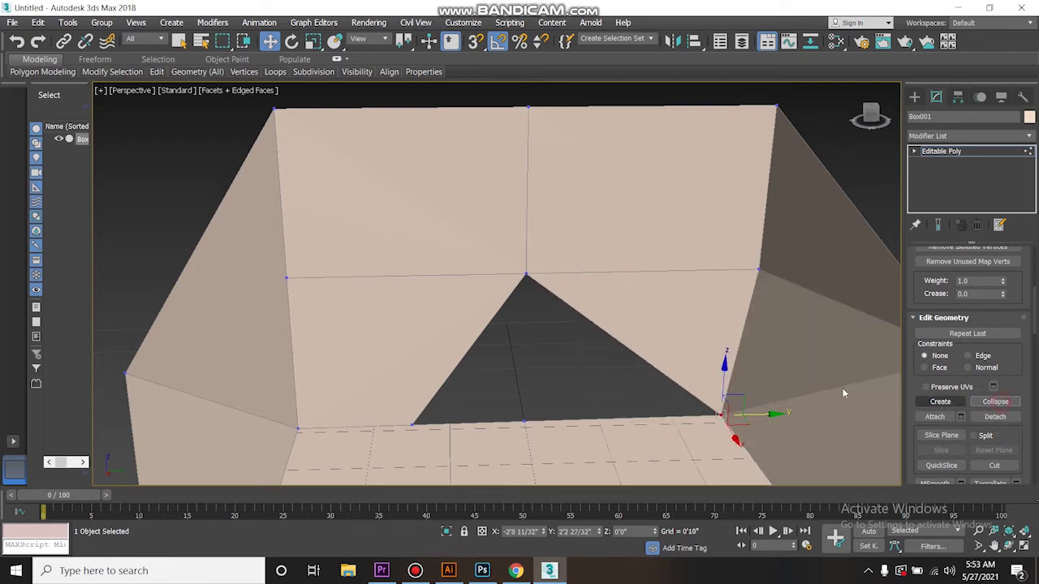
pyautogui.moveTo(760, 414); pyautogui.dragTo(800, 414)
# - Bring the hole's lower left vertex along Y to the adjacent wall corner, collapse both vertices and adjust the merged one along Y
pyautogui.click(415, 427)
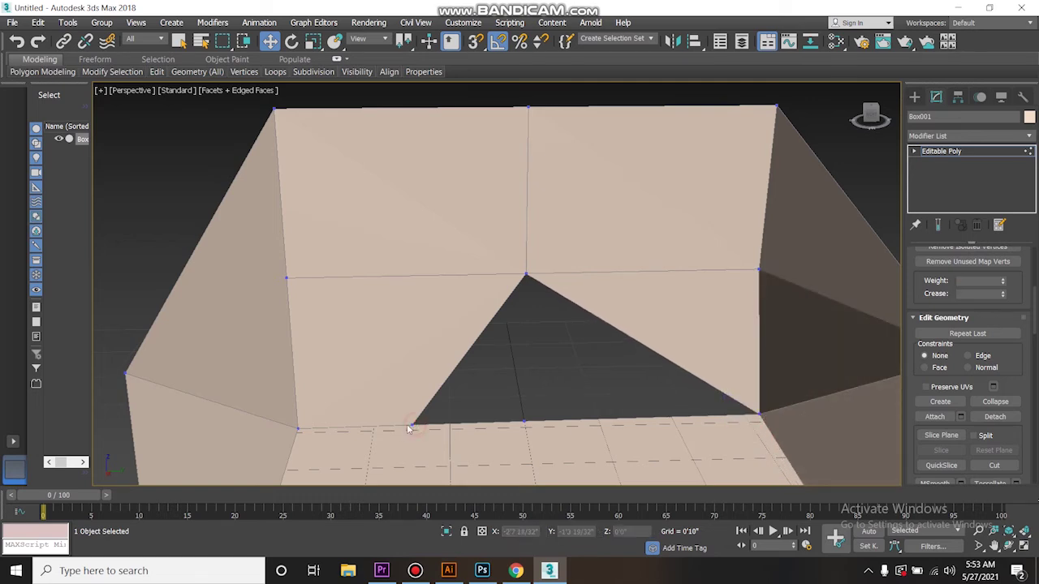
pyautogui.click(411, 425)
pyautogui.moveTo(453, 422); pyautogui.dragTo(339, 423)
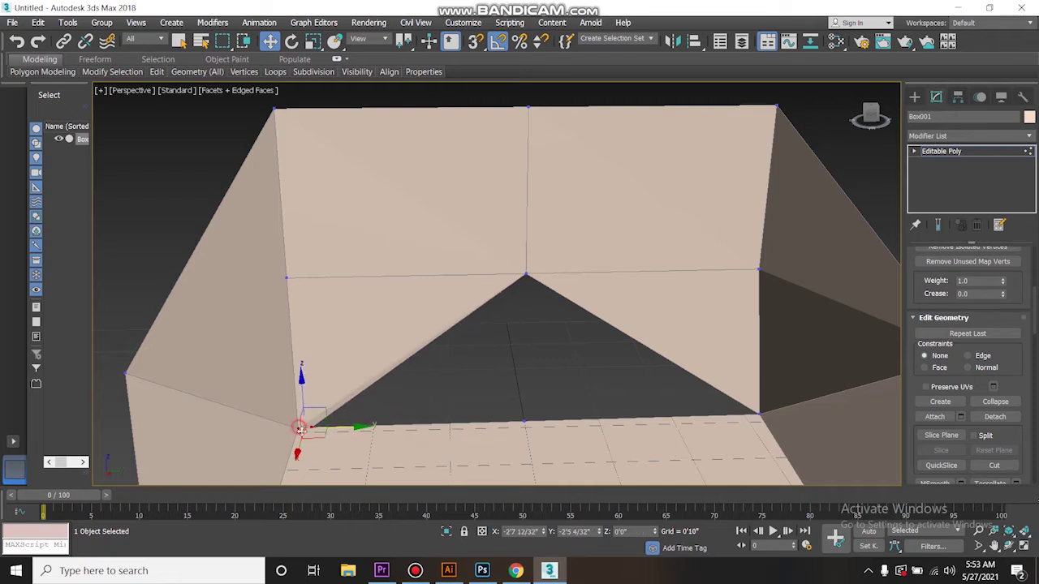
pyautogui.click(995, 402)
pyautogui.moveTo(349, 428); pyautogui.dragTo(337, 425)
# - Examine the back wall around the widened hole and the vertex halfway up its right edge
pyautogui.moveTo(596, 351)
pyautogui.keyDown('alt'); pyautogui.mouseDown(button='middle')
pyautogui.moveTo(600, 360)
pyautogui.moveTo(590, 334)
pyautogui.mouseUp(button='middle'); pyautogui.keyUp('alt')
pyautogui.scroll(-3, 571, 338)
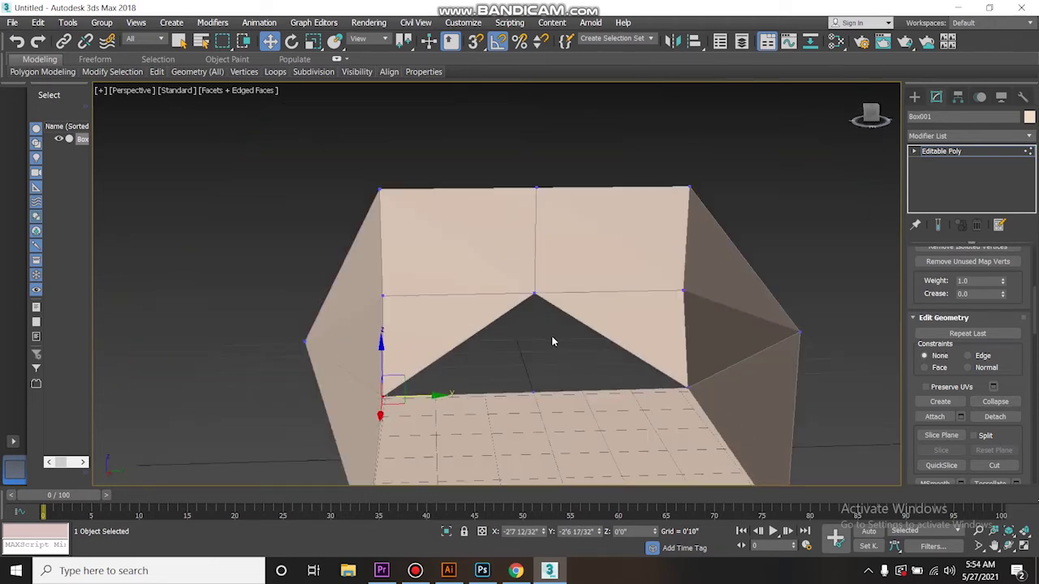
pyautogui.click(685, 292)
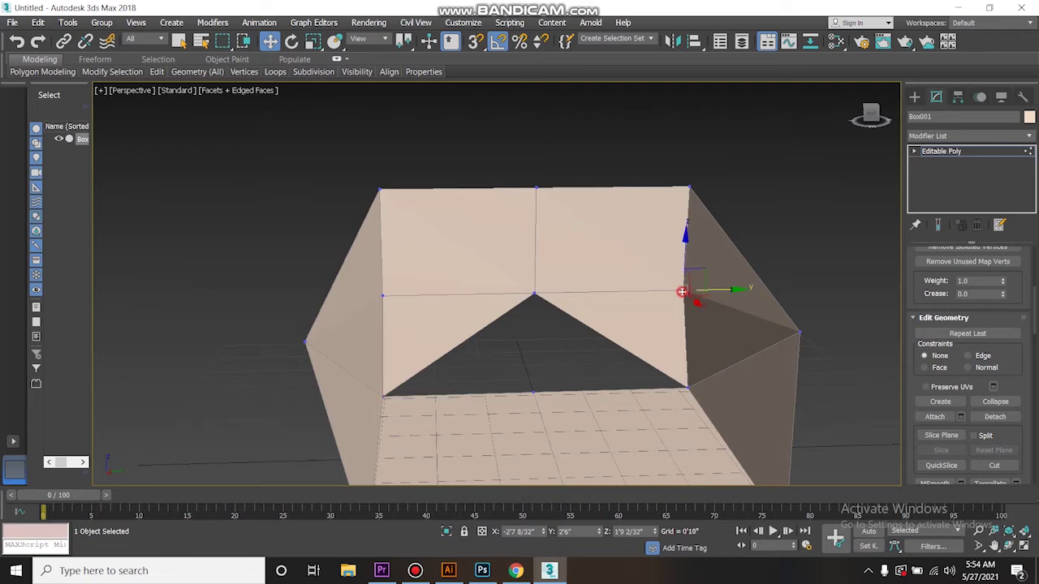
pyautogui.keyDown('alt'); pyautogui.moveTo(696, 302); pyautogui.dragTo(721, 330, button='middle'); pyautogui.keyUp('alt')
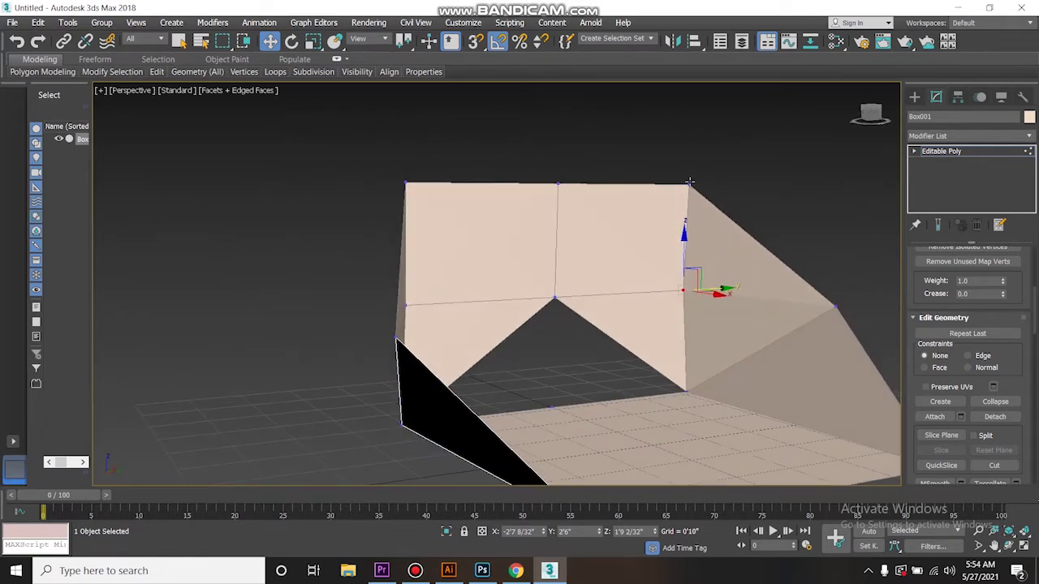
pyautogui.keyDown('alt'); pyautogui.moveTo(657, 304); pyautogui.dragTo(626, 325, button='middle'); pyautogui.keyUp('alt')
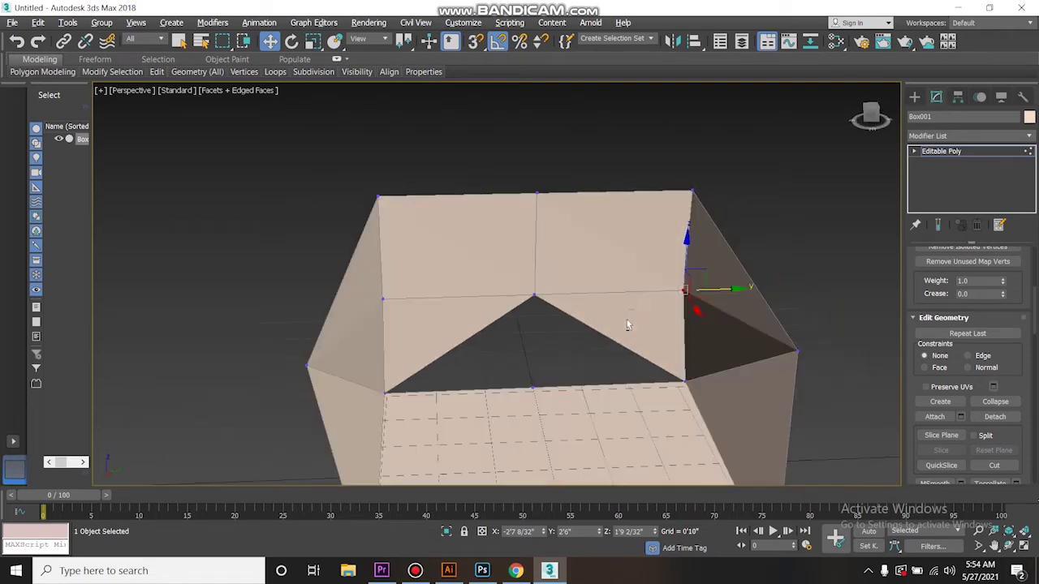
pyautogui.click(609, 294)
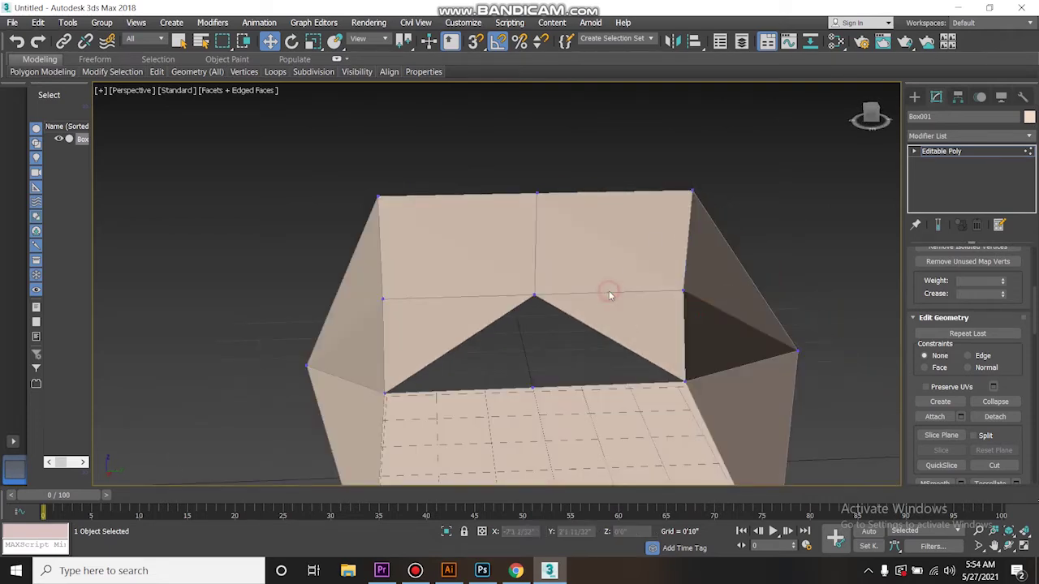
pyautogui.scroll(5, 975, 319)
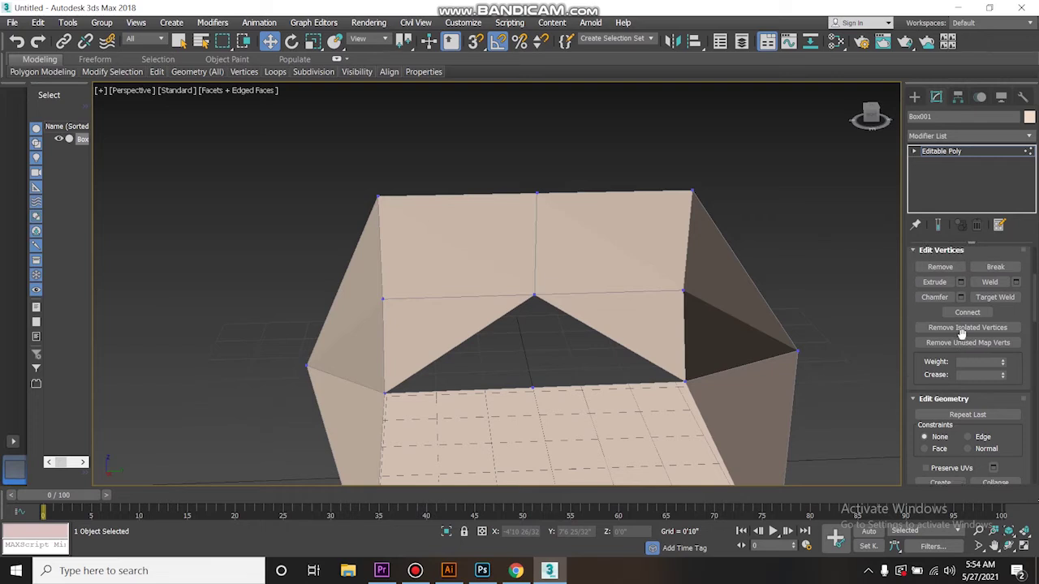
# - Connect the upper half of the back wall's right edge to the right side wall's upper sloping edge with 1 segment
pyautogui.keyDown('alt'); pyautogui.moveTo(840, 347); pyautogui.dragTo(745, 335, button='middle'); pyautogui.keyUp('alt')
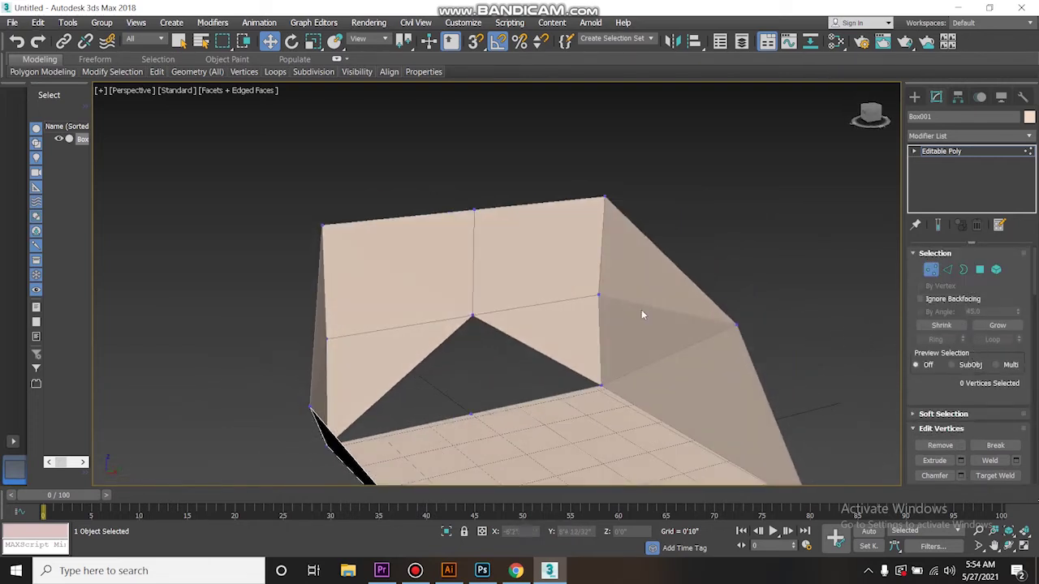
pyautogui.click(946, 271)
pyautogui.click(601, 269)
pyautogui.keyDown('ctrl'); pyautogui.click(673, 264); pyautogui.keyUp('ctrl')
pyautogui.rightClick(669, 264)
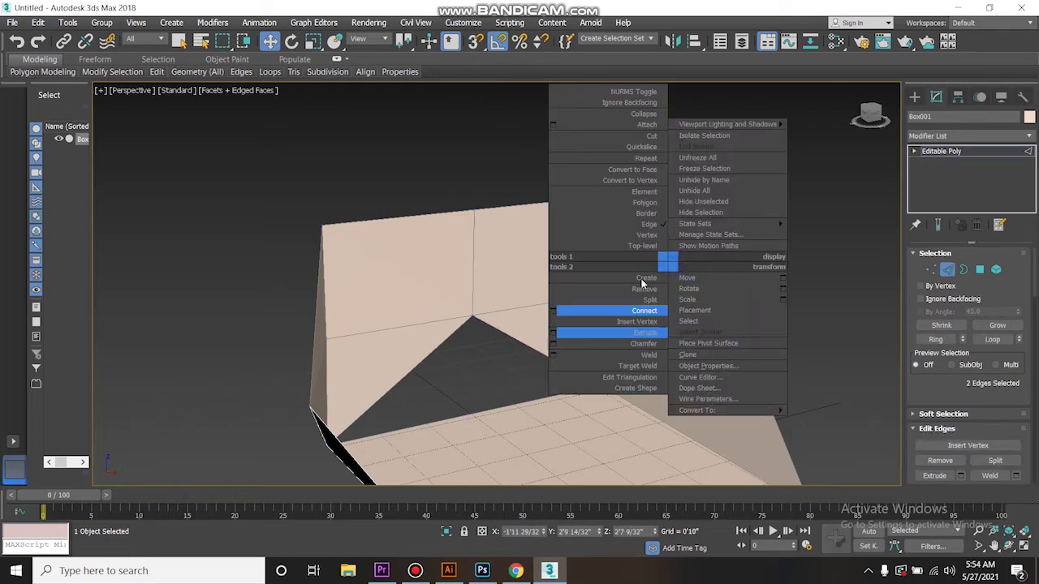
pyautogui.click(553, 313)
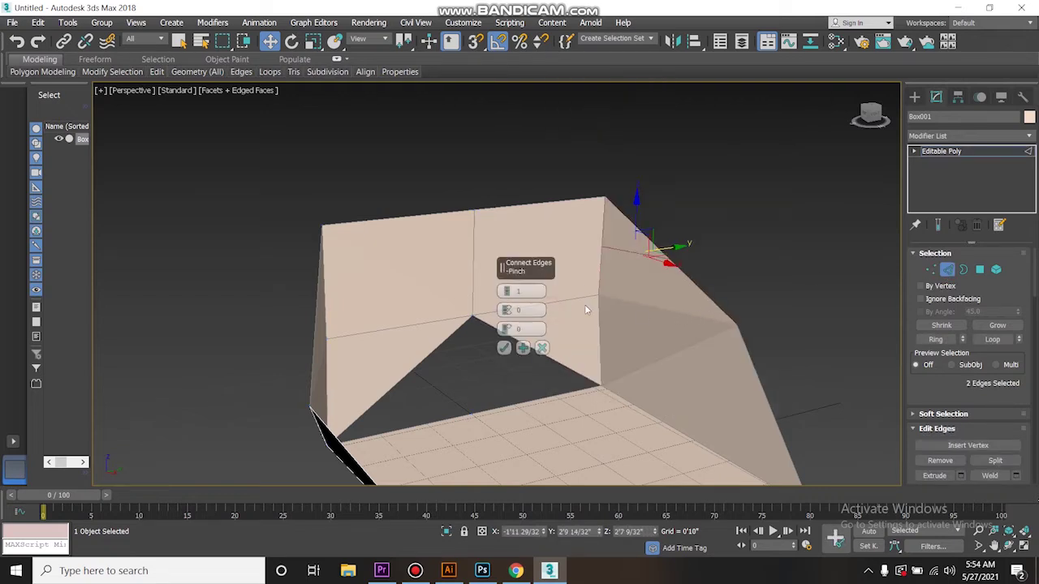
pyautogui.click(503, 347)
# - Collapse the two intermediate vertices on the back wall's right edge into one and move the merged vertex down along Z
pyautogui.press('1')
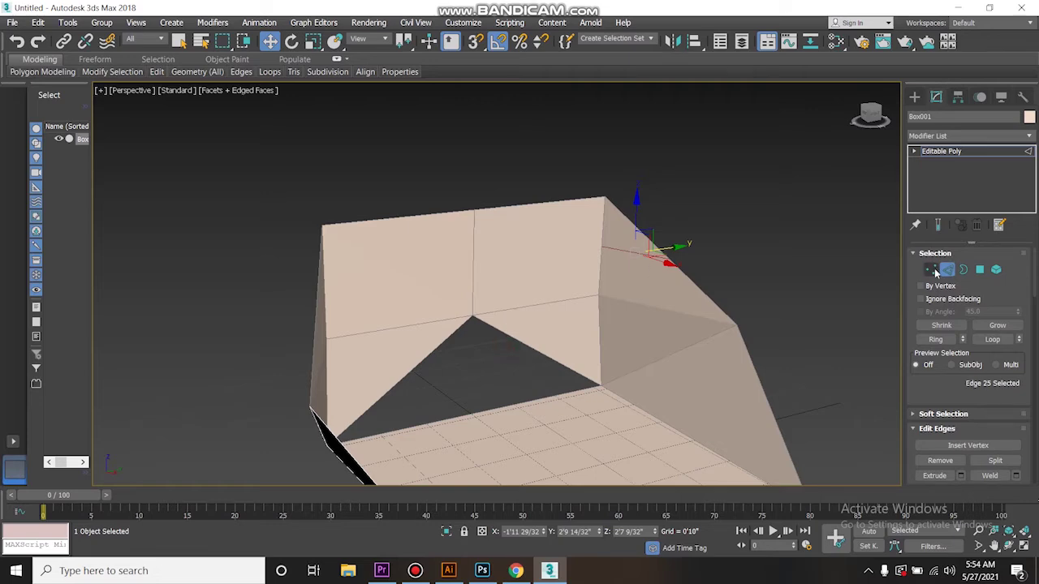
pyautogui.click(415, 571)
pyautogui.click(417, 571)
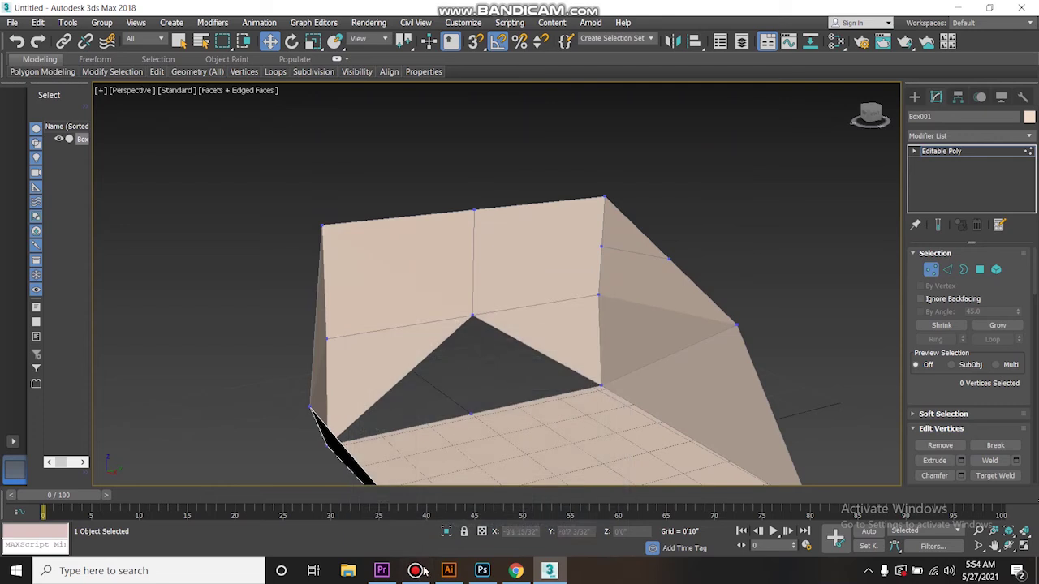
pyautogui.click(602, 247)
pyautogui.keyDown('ctrl'); pyautogui.click(599, 296); pyautogui.keyUp('ctrl')
pyautogui.scroll(-1, 979, 414)
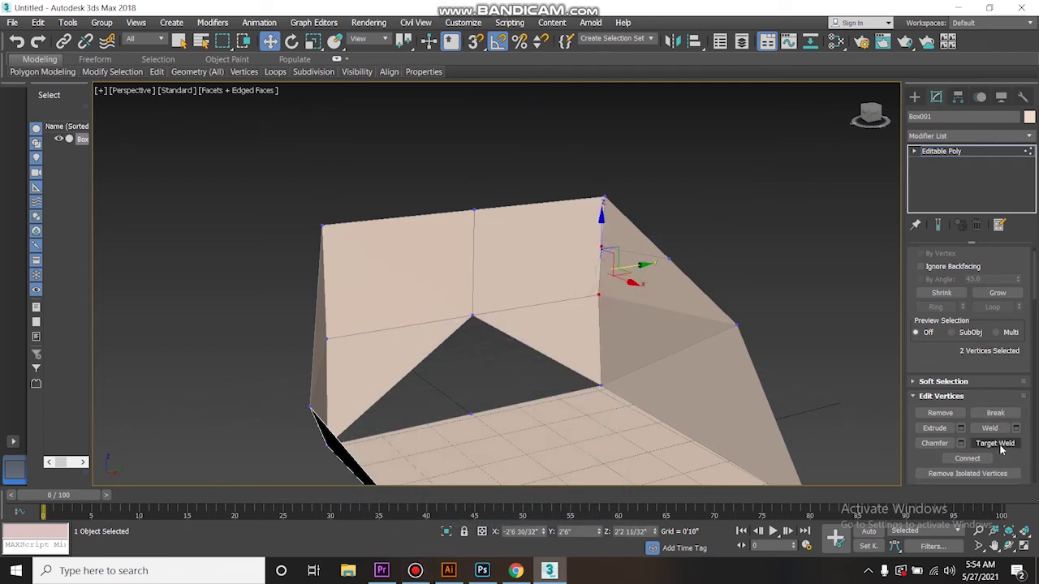
pyautogui.scroll(-3, 999, 427)
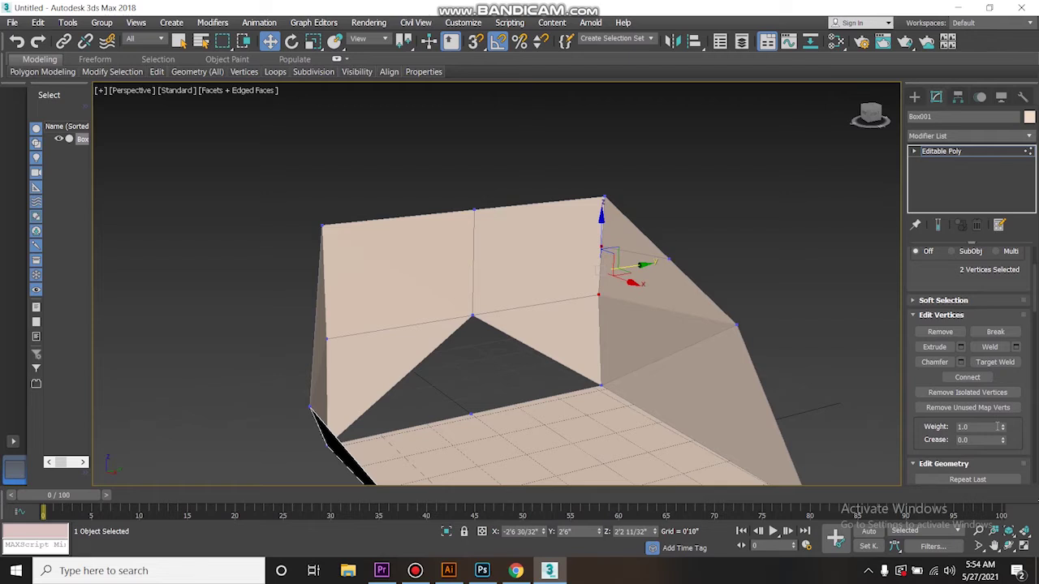
pyautogui.scroll(-1, 986, 390)
pyautogui.scroll(-3, 986, 390)
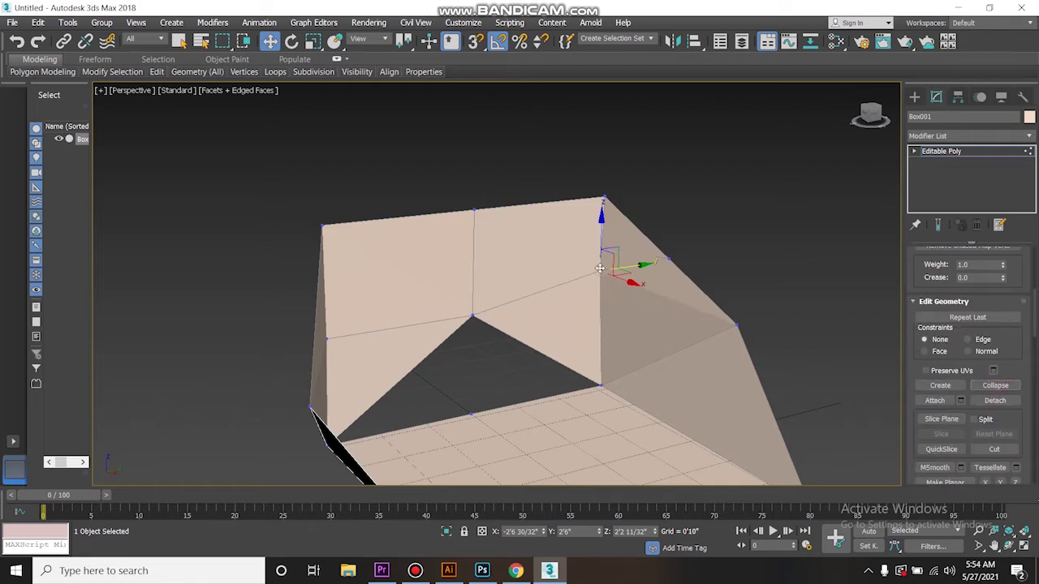
pyautogui.moveTo(604, 258); pyautogui.dragTo(623, 283)
# - Collapse the vertex midway along the right side wall's upper sloping edge with the wall's outer corner vertex below it
pyautogui.click(731, 328)
pyautogui.keyDown('ctrl'); pyautogui.click(599, 294); pyautogui.keyUp('ctrl')
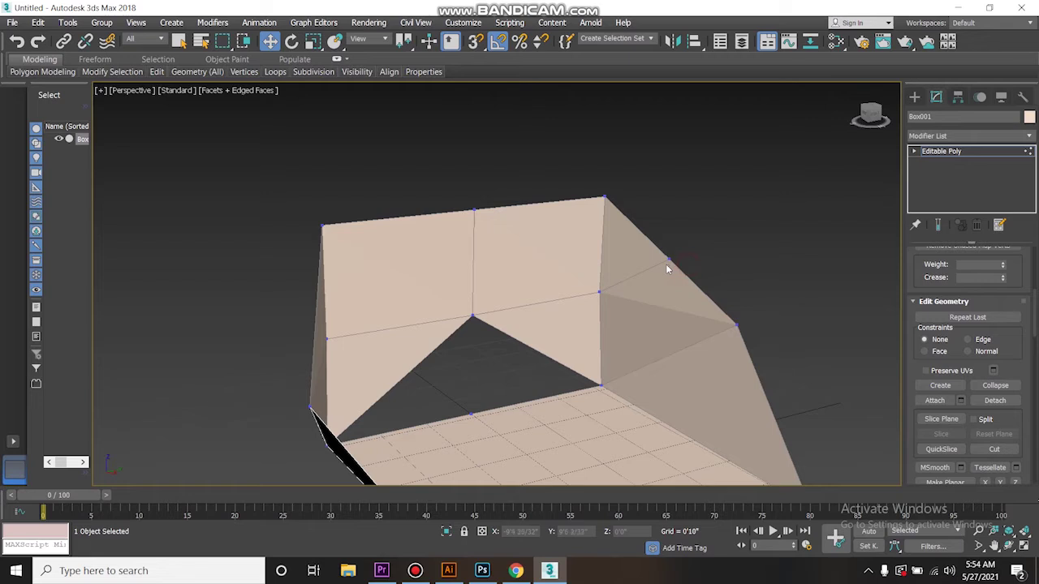
pyautogui.click(668, 259)
pyautogui.keyDown('ctrl'); pyautogui.click(735, 325); pyautogui.keyUp('ctrl')
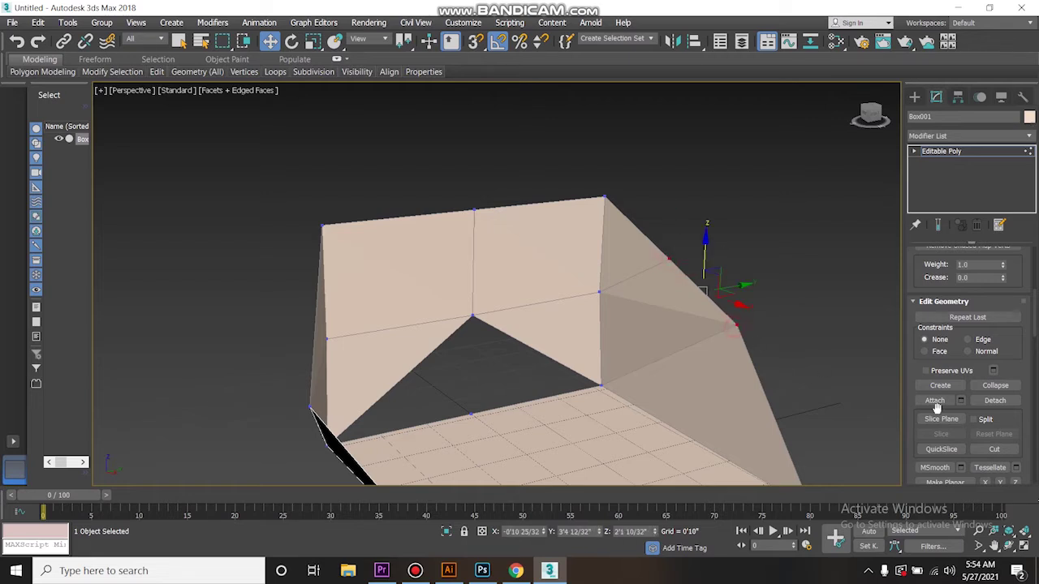
pyautogui.click(996, 385)
pyautogui.keyDown('alt'); pyautogui.moveTo(675, 325); pyautogui.dragTo(695, 291, button='middle'); pyautogui.keyUp('alt')
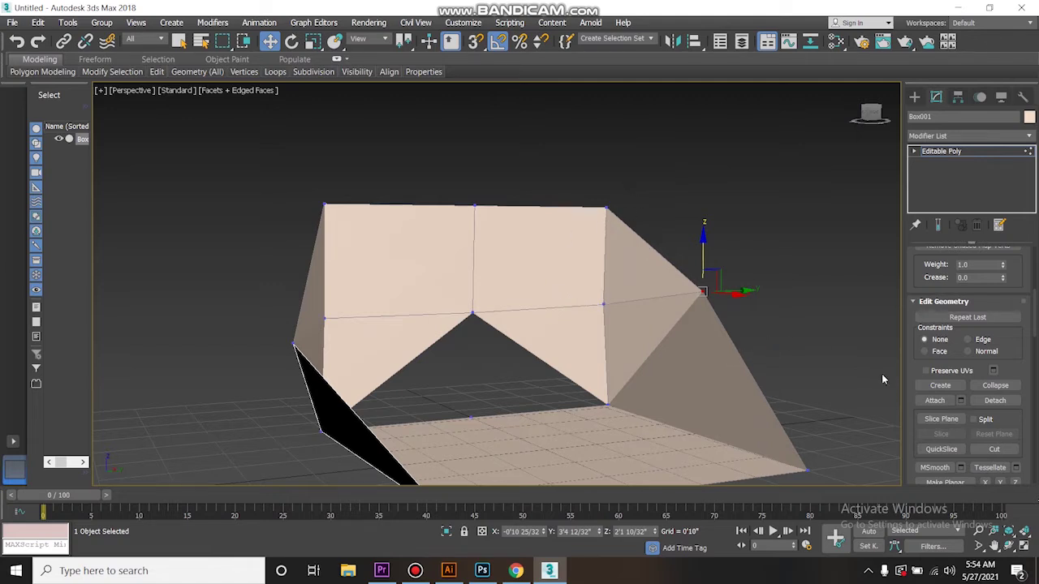
# - Connect the top edge and middle horizontal edge of the back wall's right half with 1 segment
pyautogui.scroll(2, 952, 349)
pyautogui.scroll(2, 996, 317)
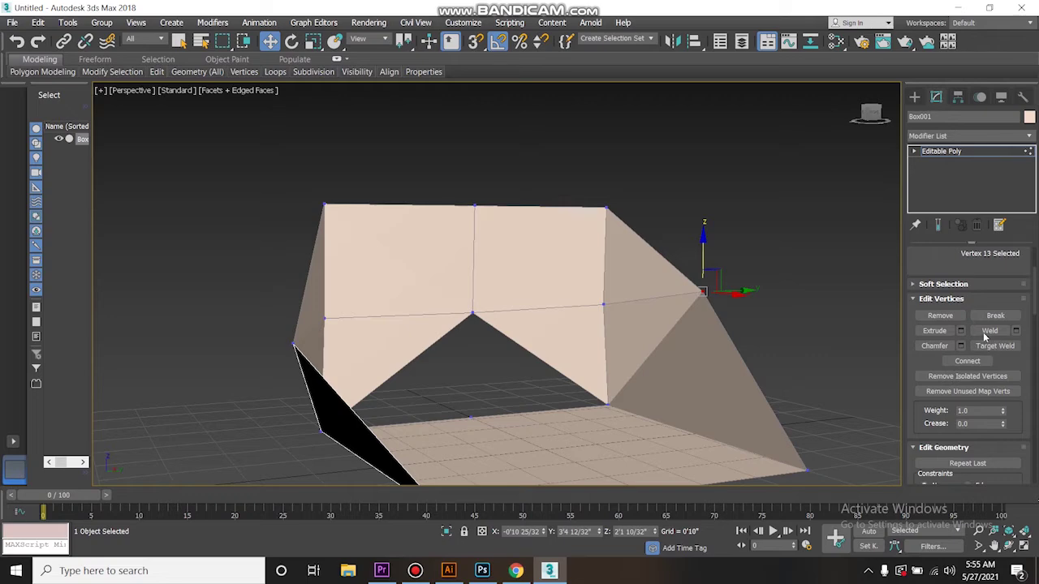
pyautogui.scroll(3, 954, 374)
pyautogui.click(946, 269)
pyautogui.click(557, 307)
pyautogui.click(544, 206)
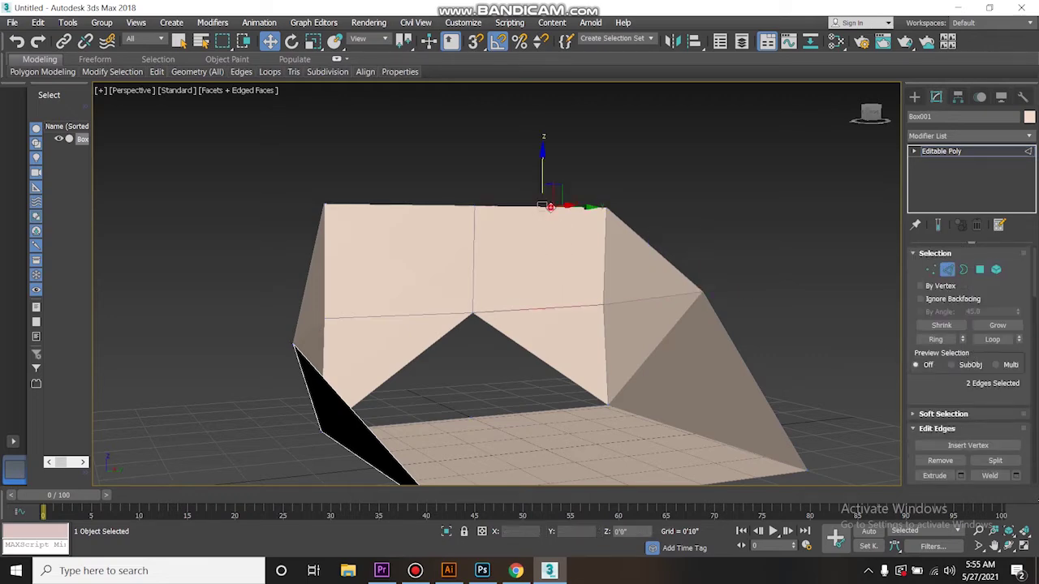
pyautogui.rightClick(548, 207)
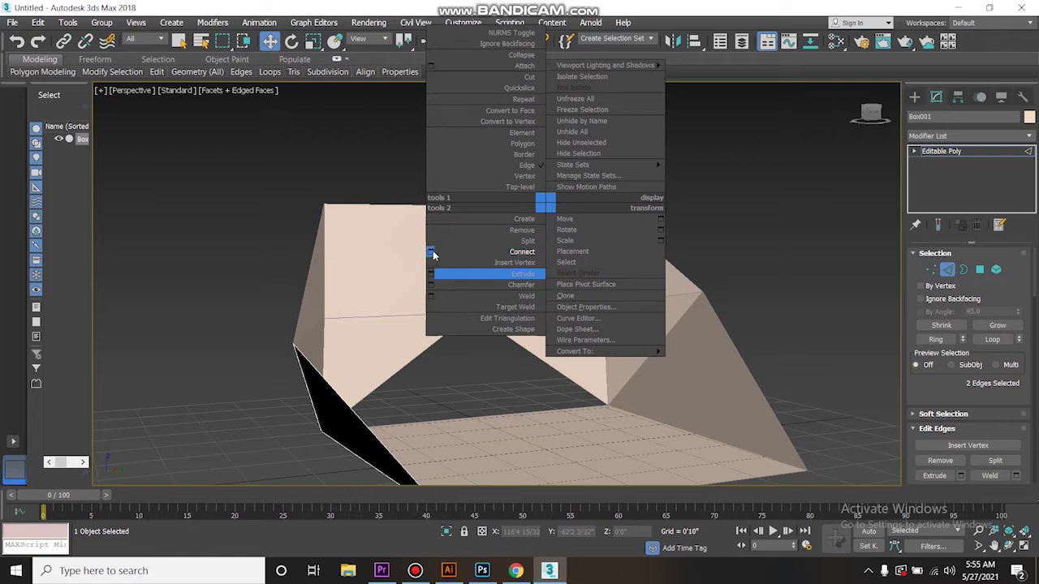
pyautogui.click(431, 254)
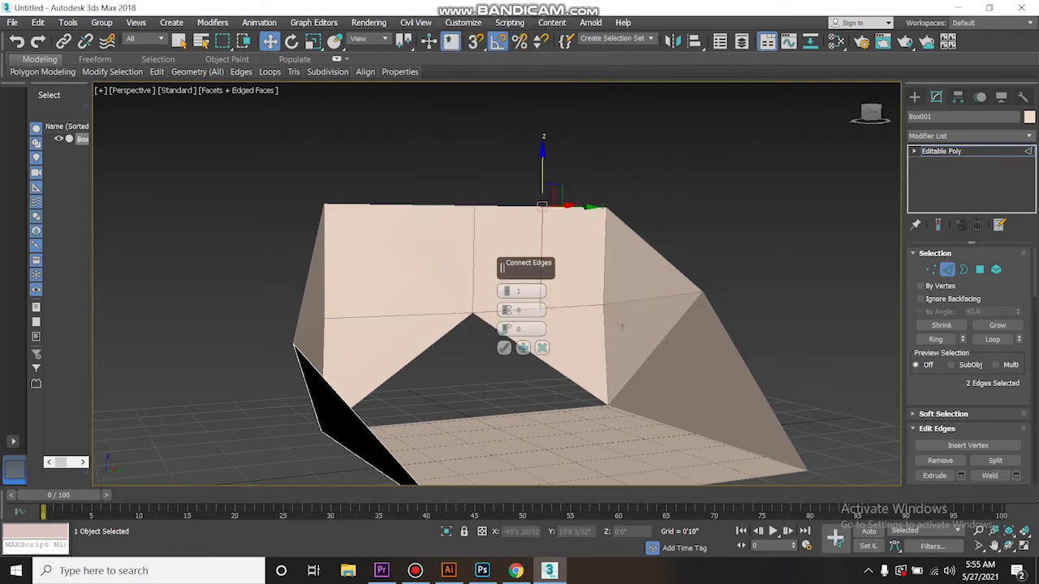
pyautogui.click(503, 349)
# - Connect the top edge and middle horizontal edge of the back wall's left half with 1 segment
pyautogui.click(398, 317)
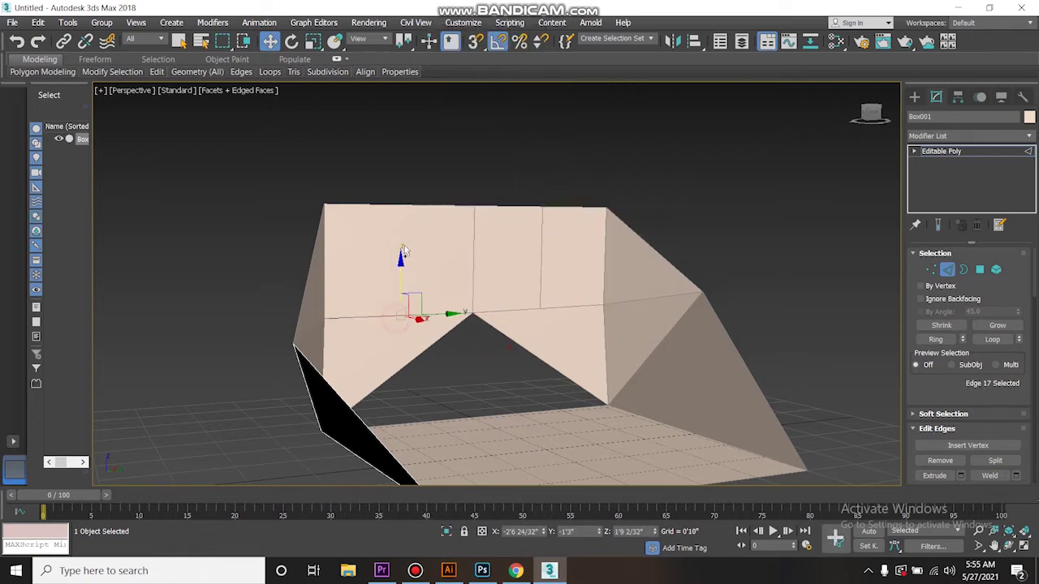
pyautogui.keyDown('ctrl'); pyautogui.click(415, 203); pyautogui.keyUp('ctrl')
pyautogui.rightClick(412, 201)
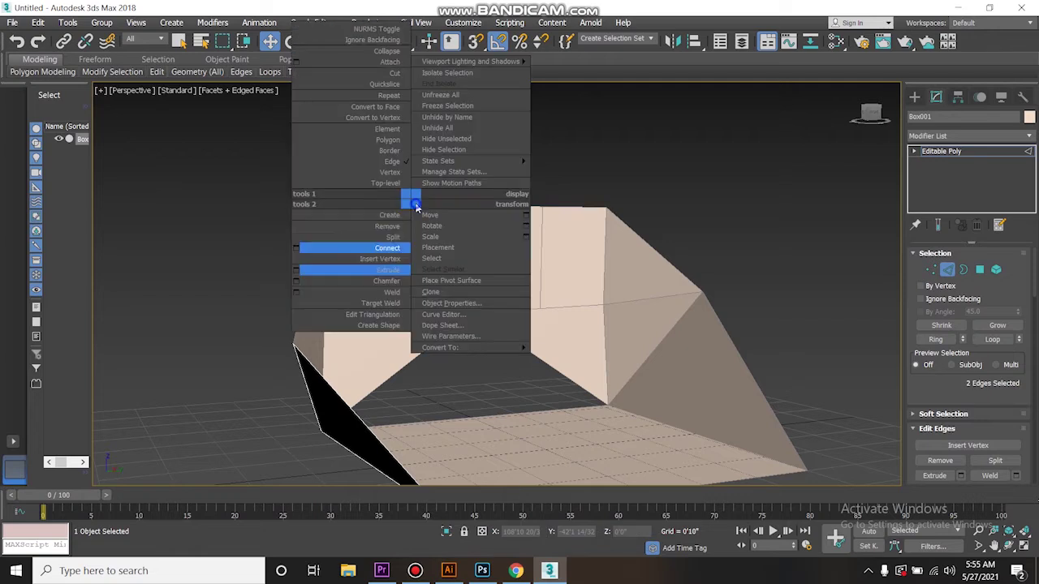
pyautogui.click(297, 250)
pyautogui.click(503, 348)
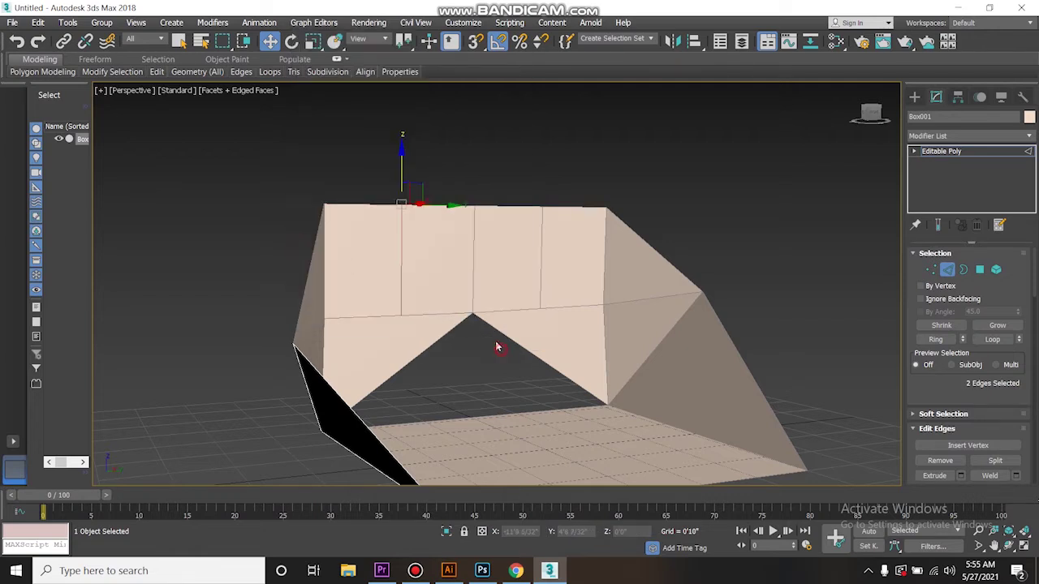
# - Move the new left segment's lower vertex along Y towards the hole's apex and its upper vertex to the upper left corner
pyautogui.click(400, 315)
pyautogui.moveTo(443, 315); pyautogui.dragTo(489, 312)
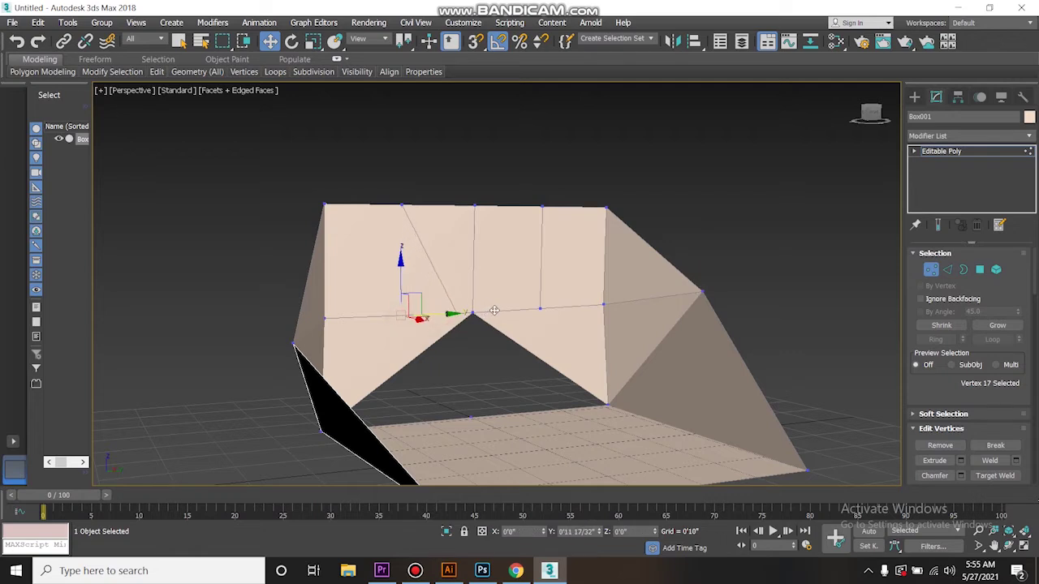
pyautogui.click(402, 203)
pyautogui.moveTo(444, 207); pyautogui.dragTo(370, 206)
pyautogui.moveTo(414, 300)
pyautogui.keyDown('alt'); pyautogui.mouseDown(button='middle')
pyautogui.moveTo(340, 307)
pyautogui.moveTo(405, 312)
pyautogui.mouseUp(button='middle'); pyautogui.keyUp('alt')
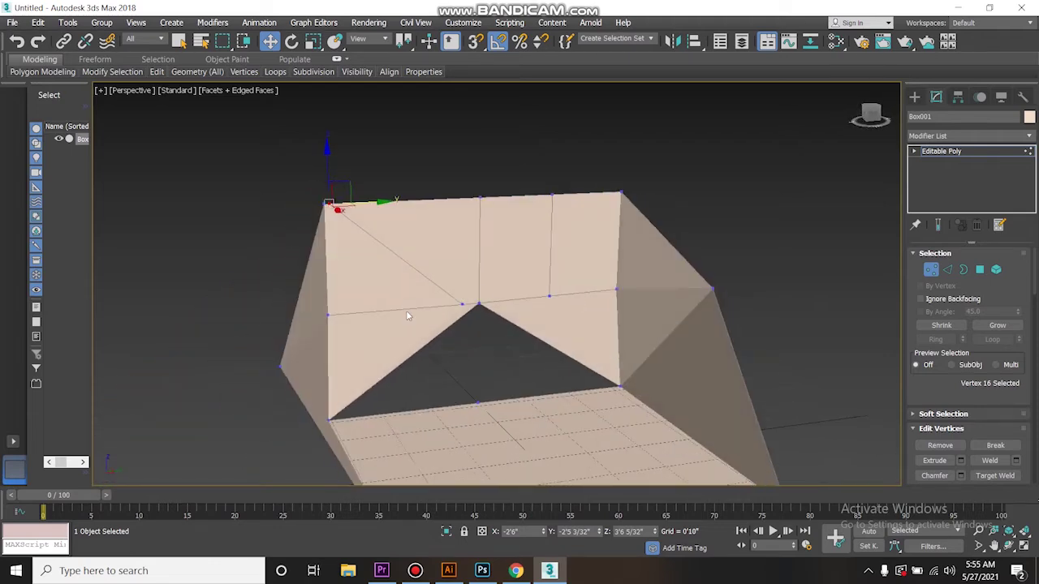
# - Move the new right segment's lower vertex along Y to the hole's apex and its upper vertex towards the upper right corner
pyautogui.click(460, 304)
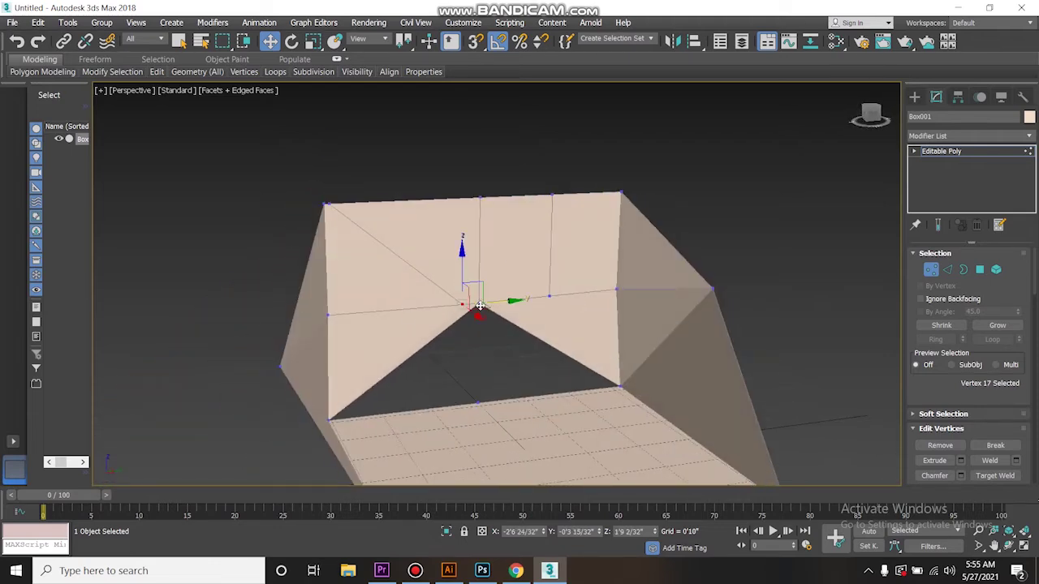
pyautogui.click(549, 297)
pyautogui.moveTo(594, 295); pyautogui.dragTo(483, 303)
pyautogui.moveTo(552, 196); pyautogui.dragTo(641, 197)
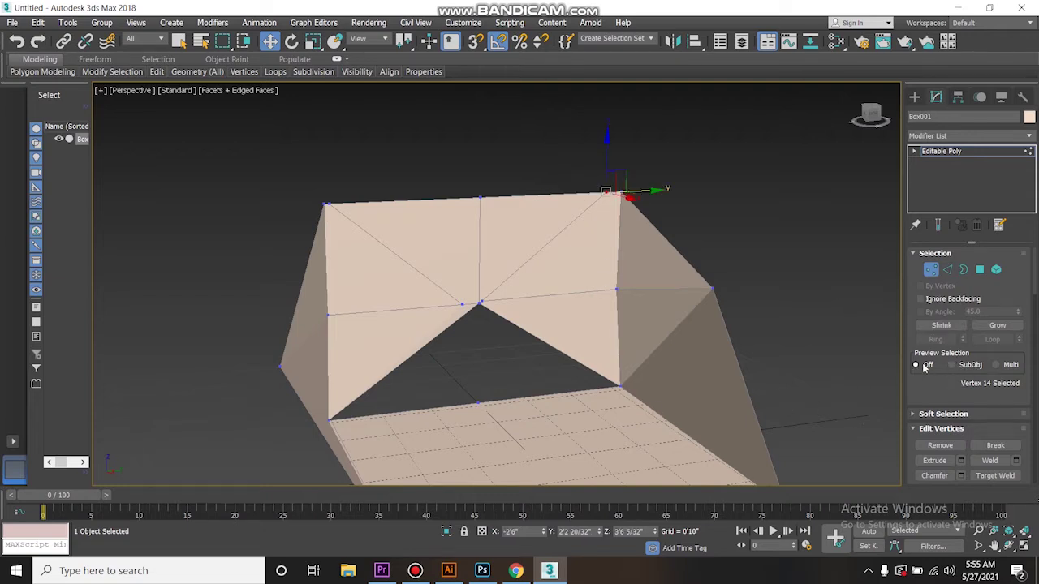
# - Collapse the two vertices at the back wall's upper right corner into one
pyautogui.scroll(-2, 970, 370)
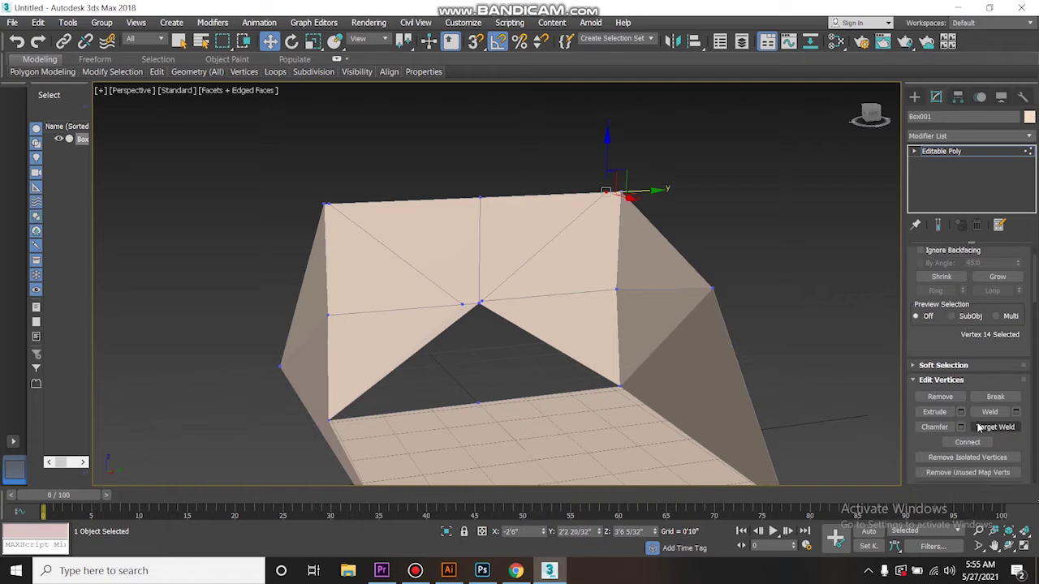
pyautogui.scroll(2, 982, 367)
pyautogui.scroll(-3, 986, 376)
pyautogui.scroll(3, 978, 365)
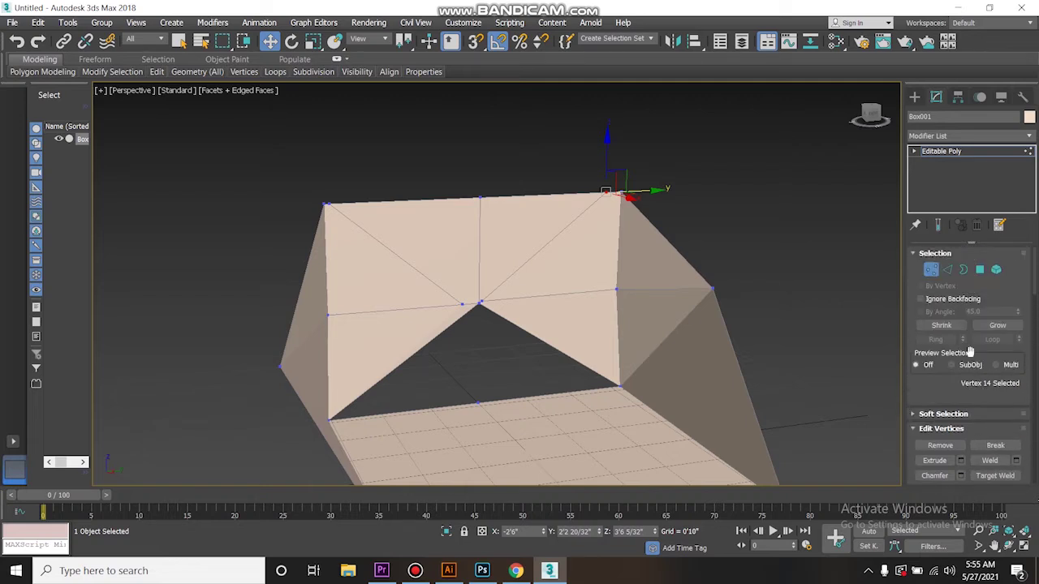
pyautogui.moveTo(639, 172); pyautogui.dragTo(600, 199)
pyautogui.scroll(-4, 1013, 452)
pyautogui.scroll(-3, 1013, 451)
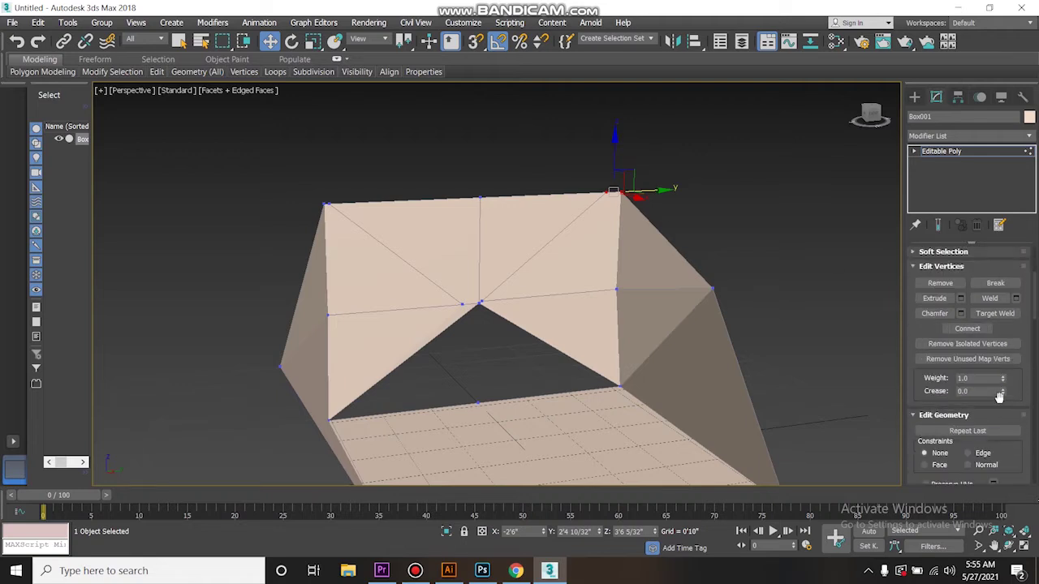
pyautogui.click(996, 451)
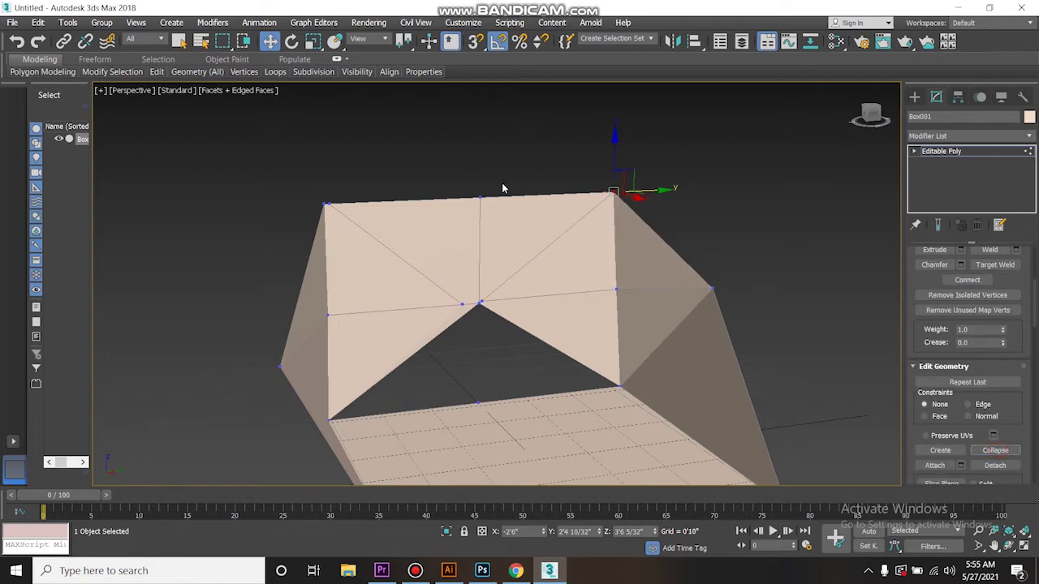
# - Collapse the vertices clustered at the hole's apex into one, and do the same at the back wall's upper left corner
pyautogui.click(476, 306)
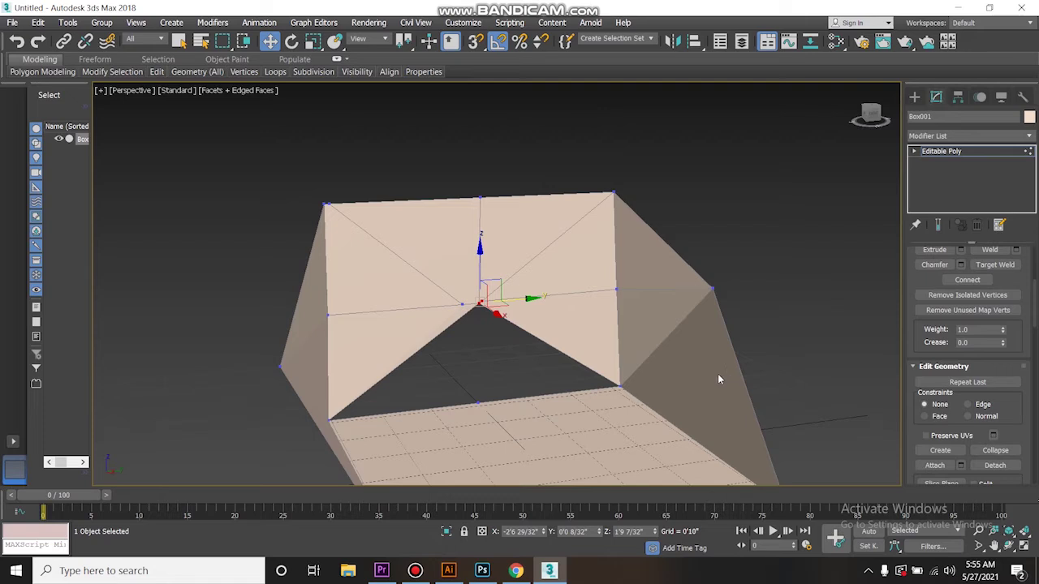
pyautogui.moveTo(512, 345); pyautogui.dragTo(430, 284)
pyautogui.click(992, 451)
pyautogui.moveTo(516, 302); pyautogui.dragTo(408, 307)
pyautogui.click(325, 205)
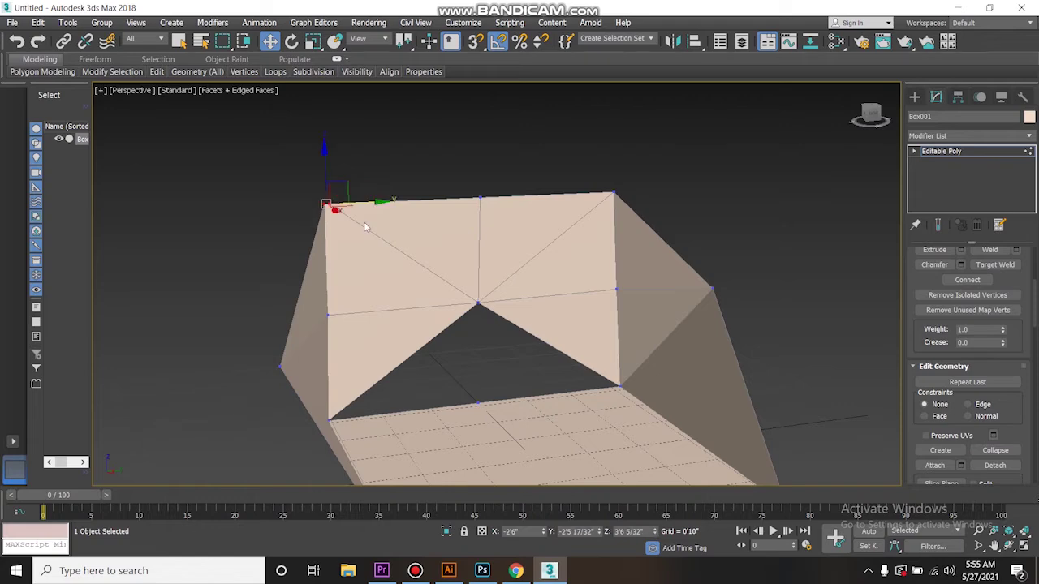
pyautogui.click(994, 451)
pyautogui.keyDown('alt'); pyautogui.moveTo(542, 329); pyautogui.dragTo(412, 341, button='middle'); pyautogui.keyUp('alt')
# - Collapse the right side wall's outer corner vertex with the vertex halfway up the back wall's right edge
pyautogui.click(456, 293)
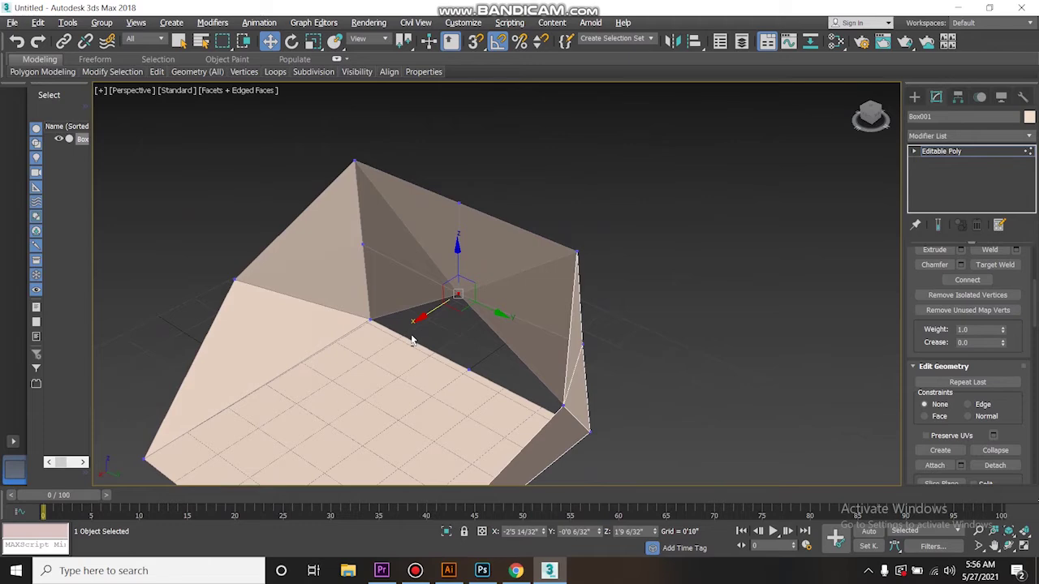
pyautogui.keyDown('alt'); pyautogui.moveTo(515, 341); pyautogui.dragTo(529, 359, button='middle'); pyautogui.keyUp('alt')
pyautogui.click(378, 362)
pyautogui.moveTo(560, 375)
pyautogui.keyDown('alt'); pyautogui.mouseDown(button='middle')
pyautogui.moveTo(571, 399)
pyautogui.moveTo(497, 387)
pyautogui.moveTo(548, 357)
pyautogui.moveTo(578, 255)
pyautogui.mouseUp(button='middle'); pyautogui.keyUp('alt')
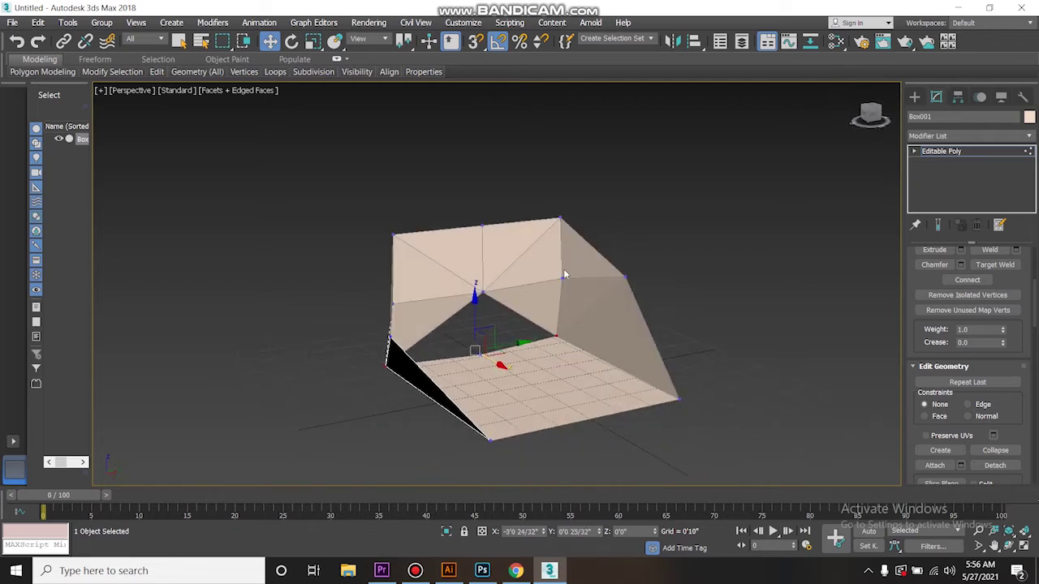
pyautogui.click(562, 278)
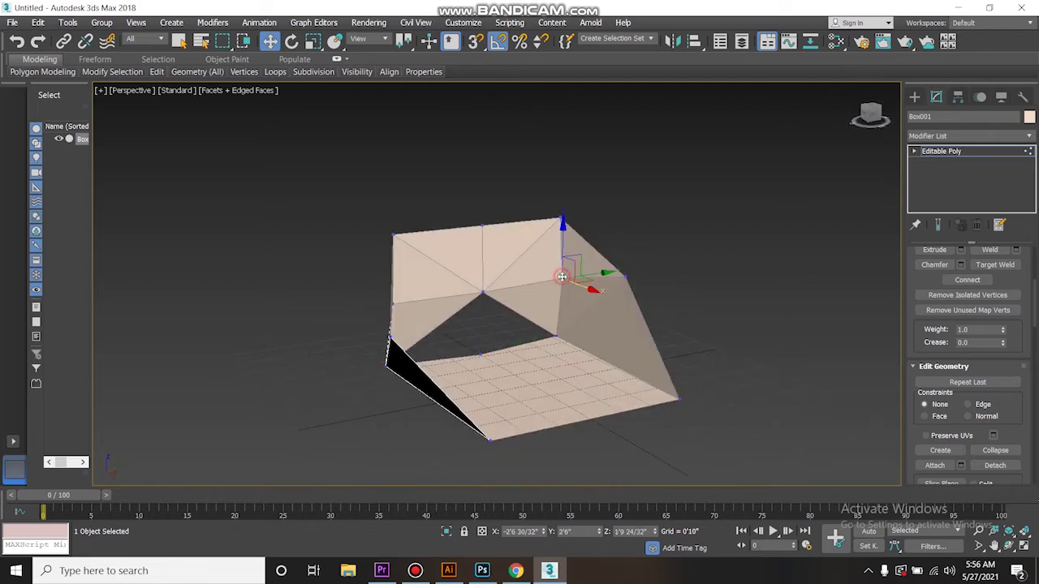
pyautogui.click(622, 276)
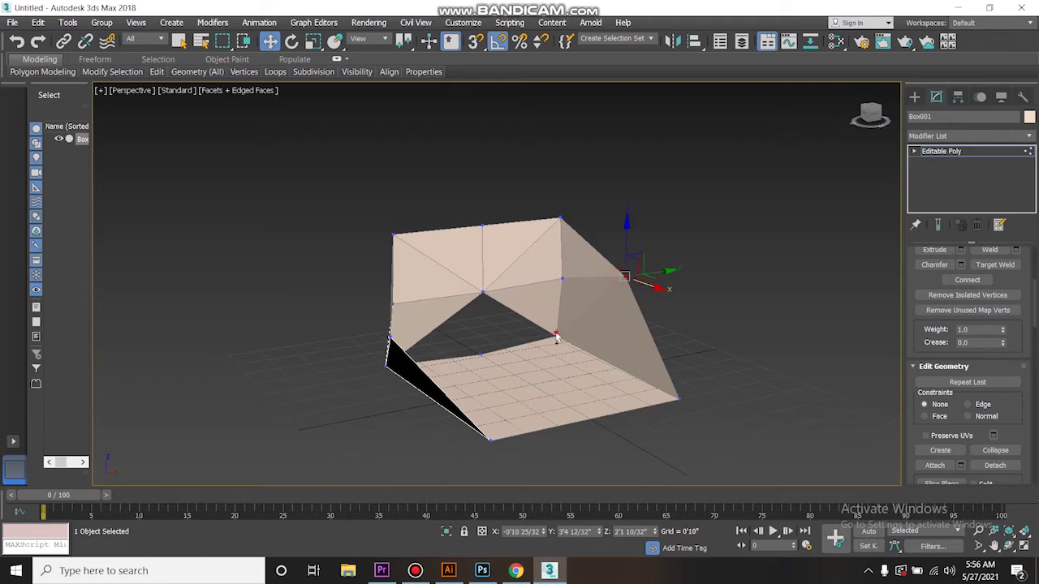
pyautogui.keyDown('ctrl'); pyautogui.click(556, 335); pyautogui.keyUp('ctrl')
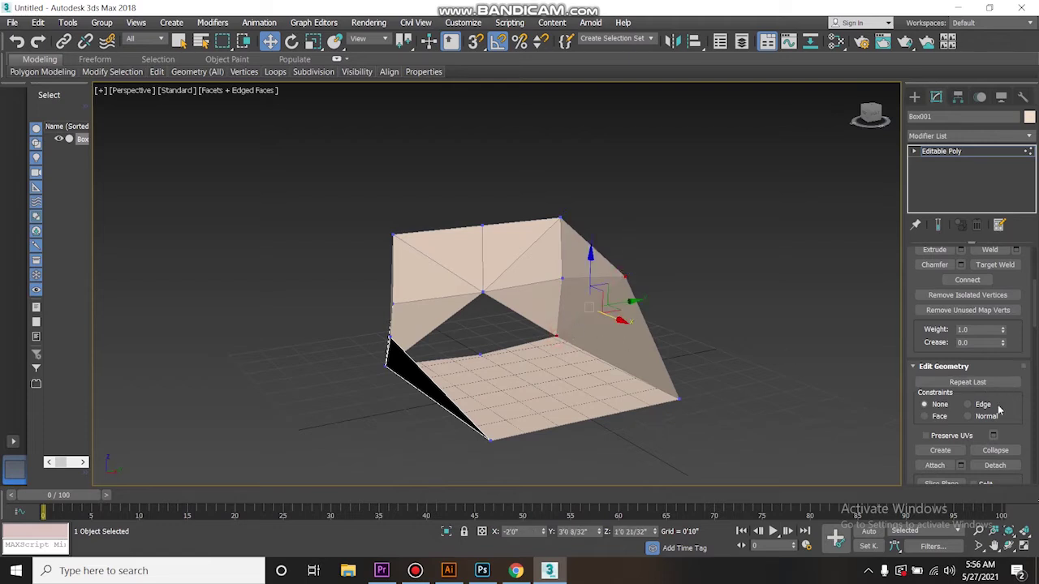
pyautogui.click(626, 276)
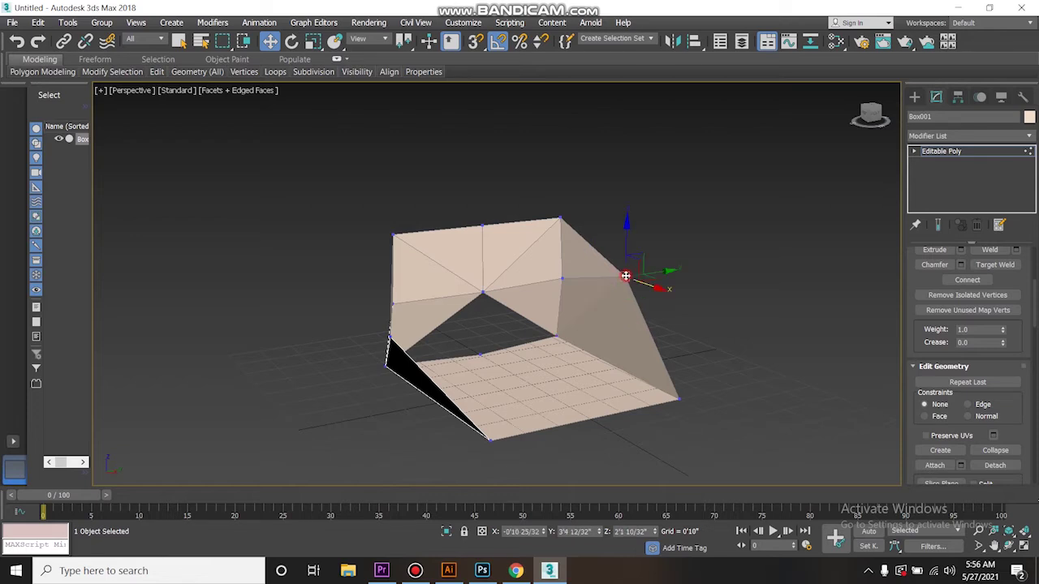
pyautogui.keyDown('ctrl'); pyautogui.click(563, 278); pyautogui.keyUp('ctrl')
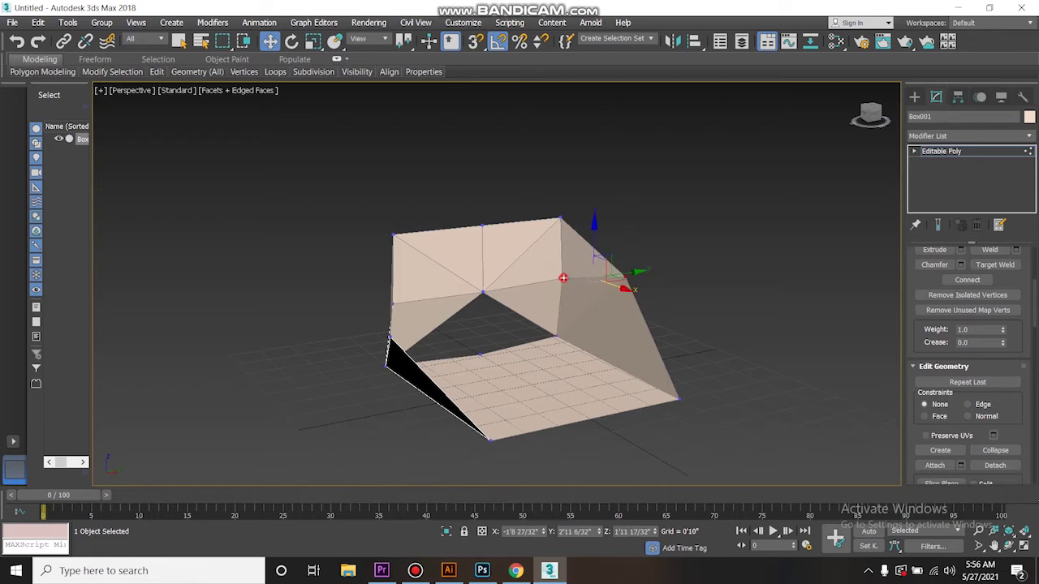
pyautogui.click(994, 449)
pyautogui.keyDown('alt'); pyautogui.moveTo(614, 332); pyautogui.dragTo(579, 313, button='middle'); pyautogui.keyUp('alt')
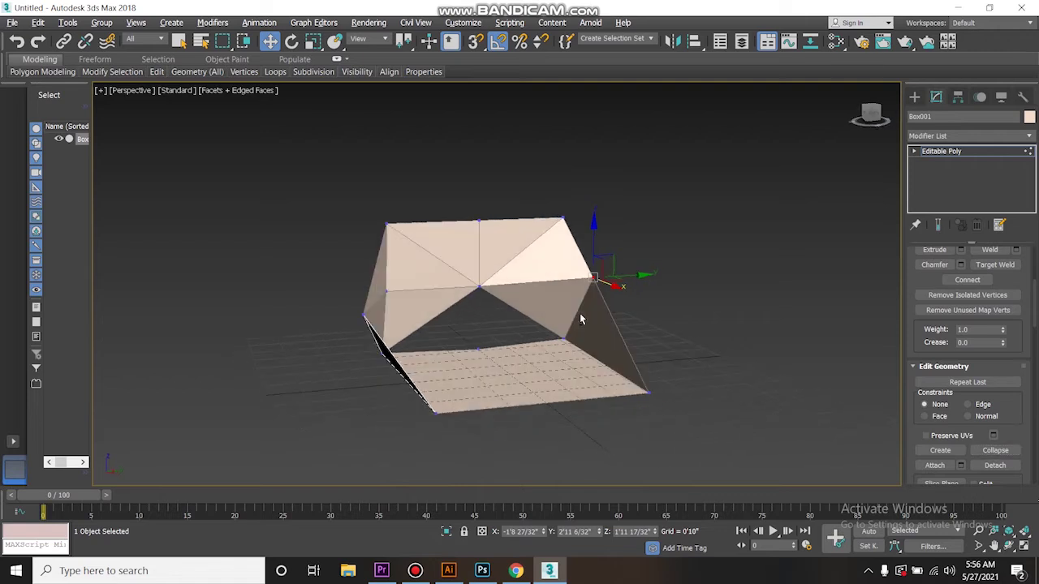
# - Move the merged right vertex outward along Y to about 3'5" and down along Z to about 1'8"
pyautogui.moveTo(626, 279); pyautogui.dragTo(645, 283)
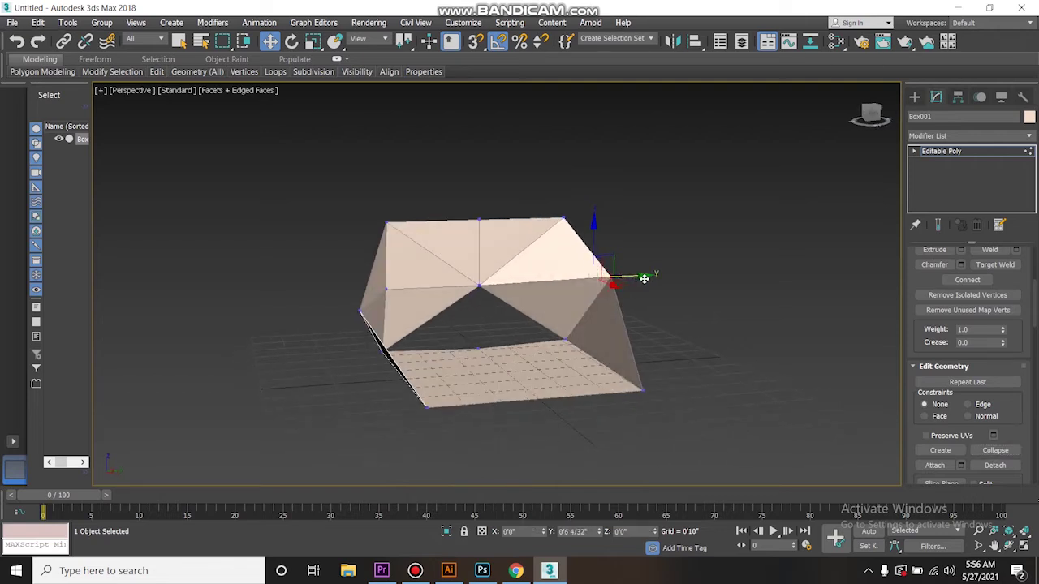
pyautogui.keyDown('alt'); pyautogui.moveTo(641, 295); pyautogui.dragTo(623, 318, button='middle'); pyautogui.keyUp('alt')
pyautogui.moveTo(655, 279)
pyautogui.mouseDown()
pyautogui.moveTo(636, 294)
pyautogui.moveTo(633, 273)
pyautogui.moveTo(635, 285)
pyautogui.mouseUp()
pyautogui.keyDown('alt'); pyautogui.moveTo(634, 285); pyautogui.dragTo(501, 335, button='middle'); pyautogui.keyUp('alt')
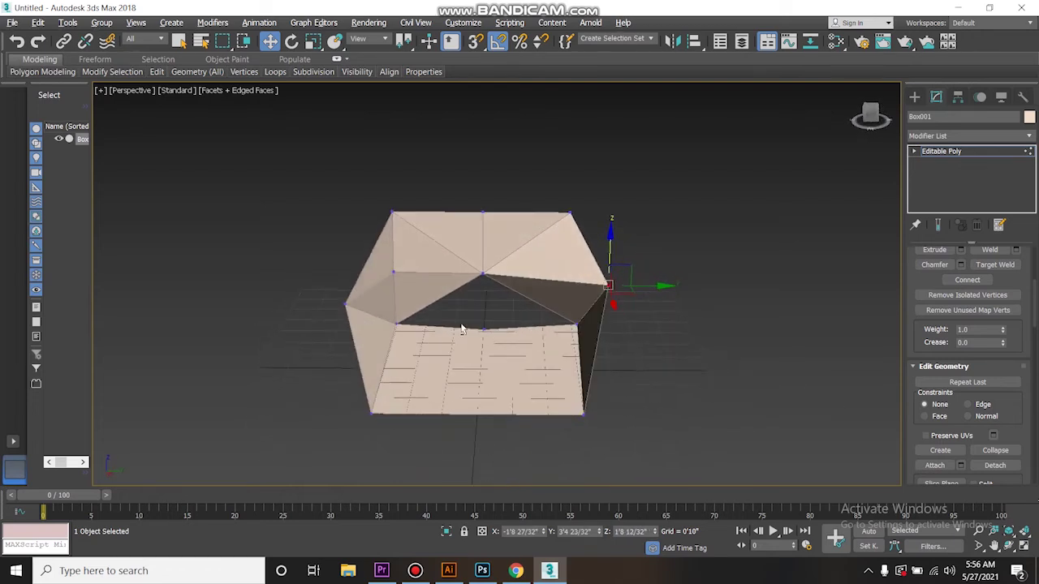
# - Connect the left side wall's upper sloping edge to the upper half of the back wall's left edge with 1 segment
pyautogui.scroll(5, 966, 309)
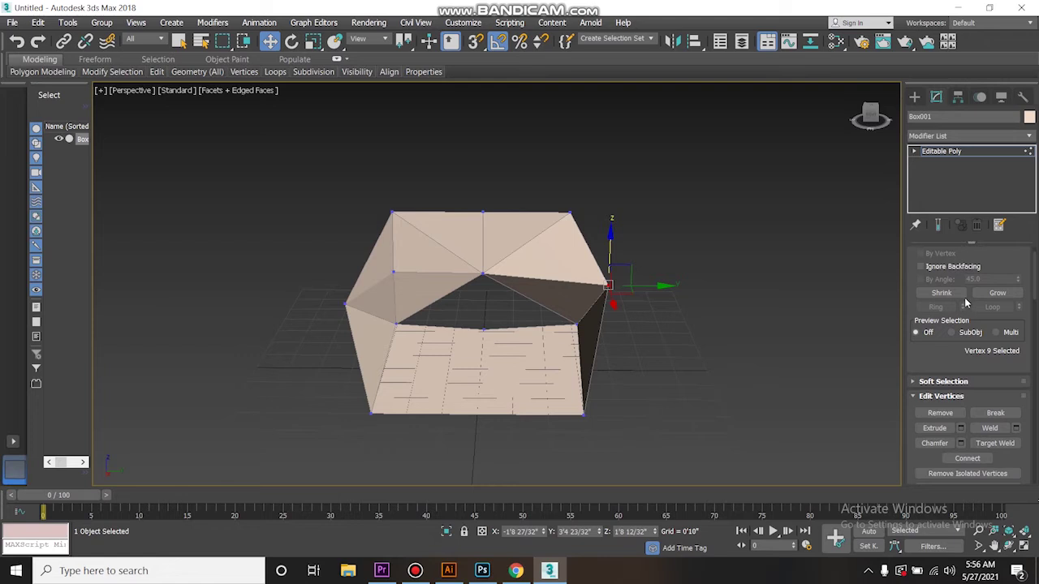
pyautogui.click(947, 270)
pyautogui.click(370, 257)
pyautogui.keyDown('ctrl'); pyautogui.click(397, 257); pyautogui.keyUp('ctrl')
pyautogui.rightClick(388, 245)
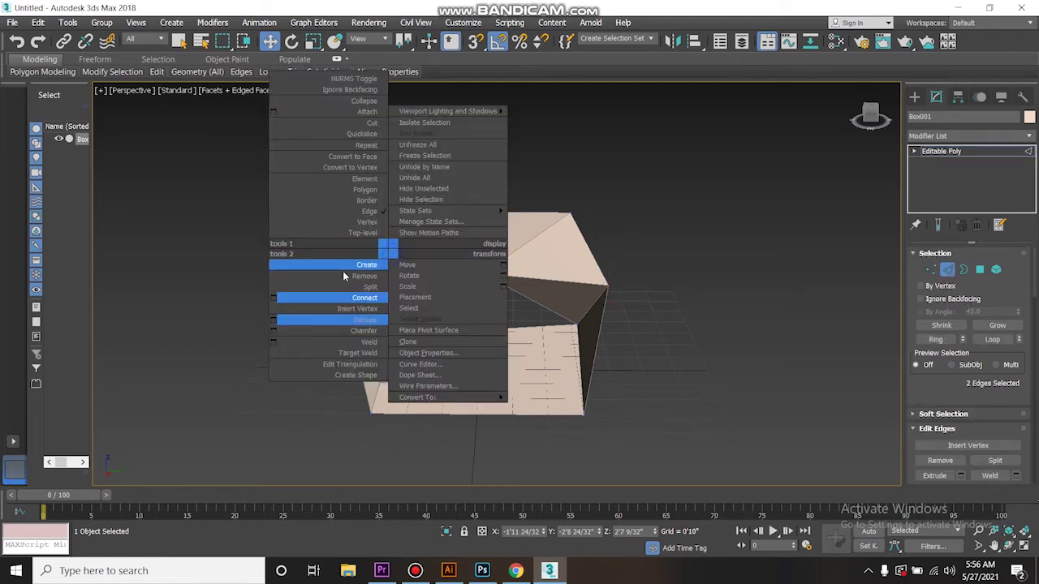
pyautogui.scroll(4, 365, 290)
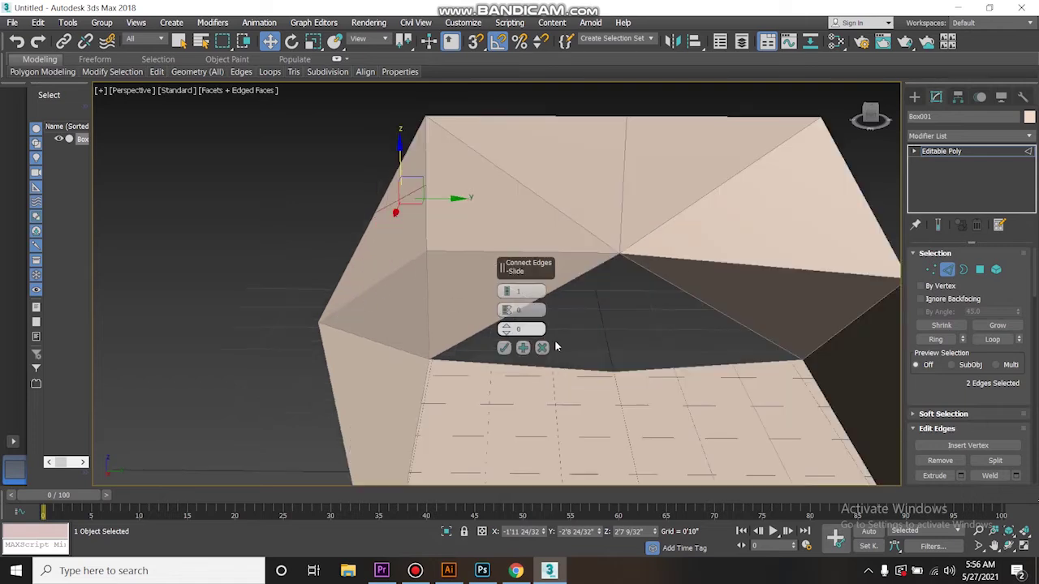
pyautogui.click(504, 346)
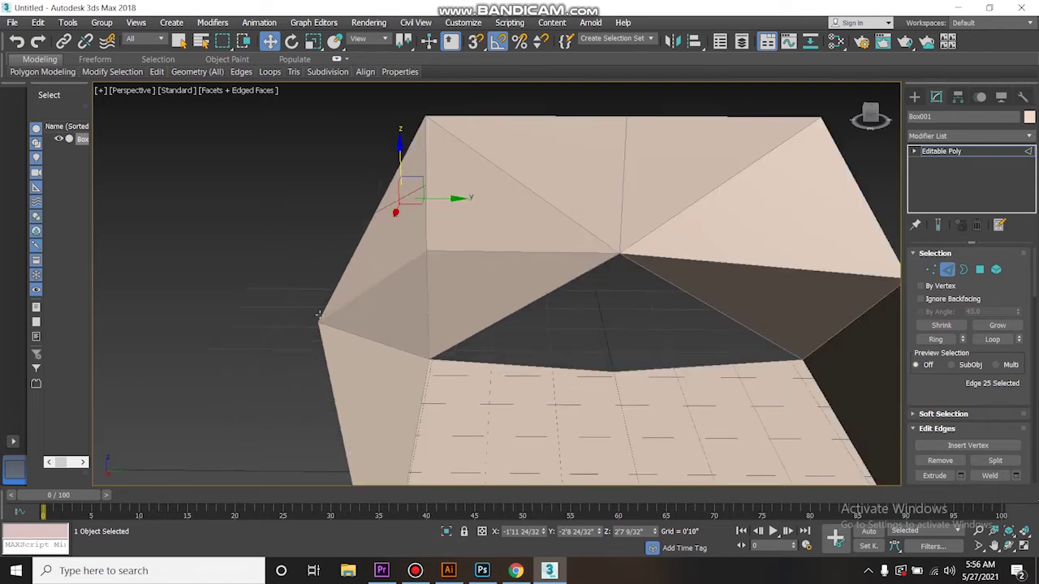
pyautogui.click(928, 271)
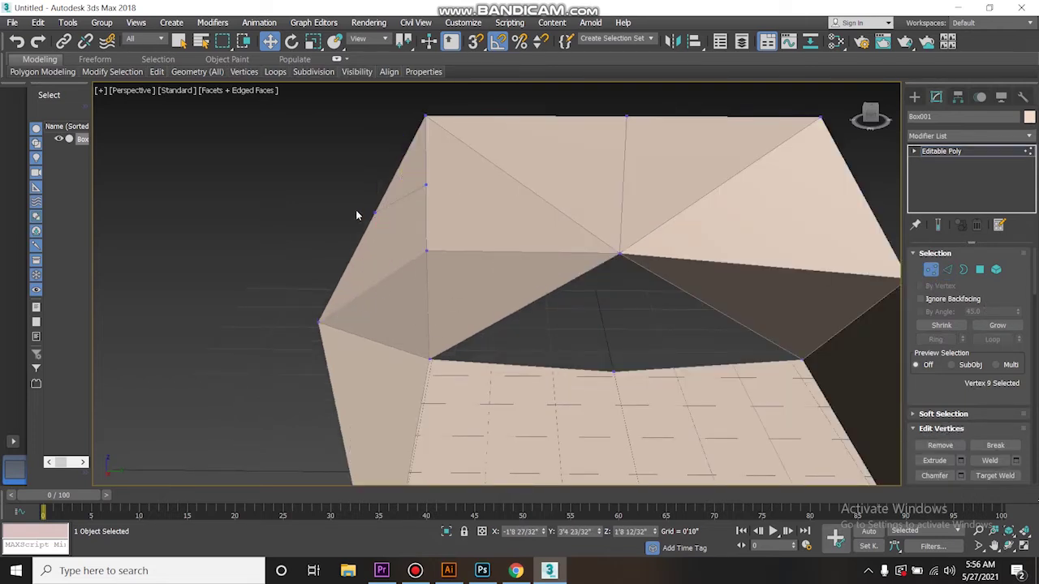
# - Collapse the midpoint vertex on the left side wall's upper sloping edge with that wall's outer corner vertex
pyautogui.click(377, 214)
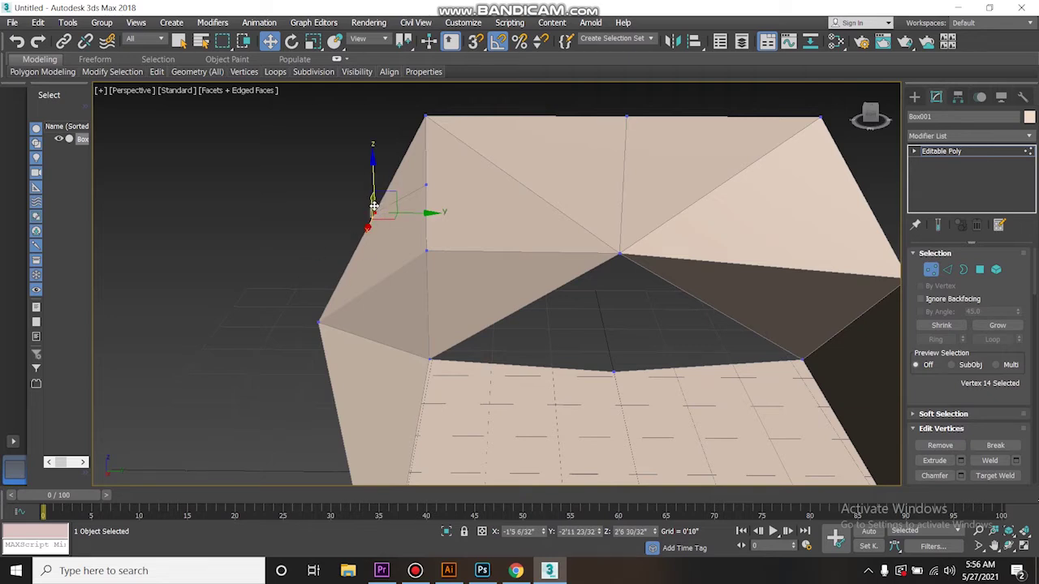
pyautogui.keyDown('ctrl'); pyautogui.click(317, 323); pyautogui.keyUp('ctrl')
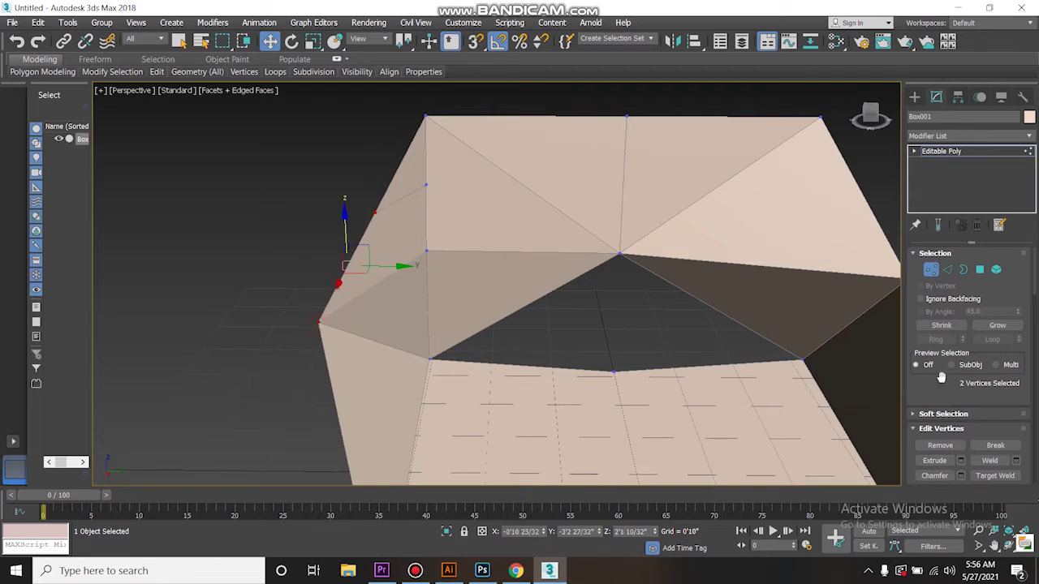
pyautogui.scroll(-5, 986, 454)
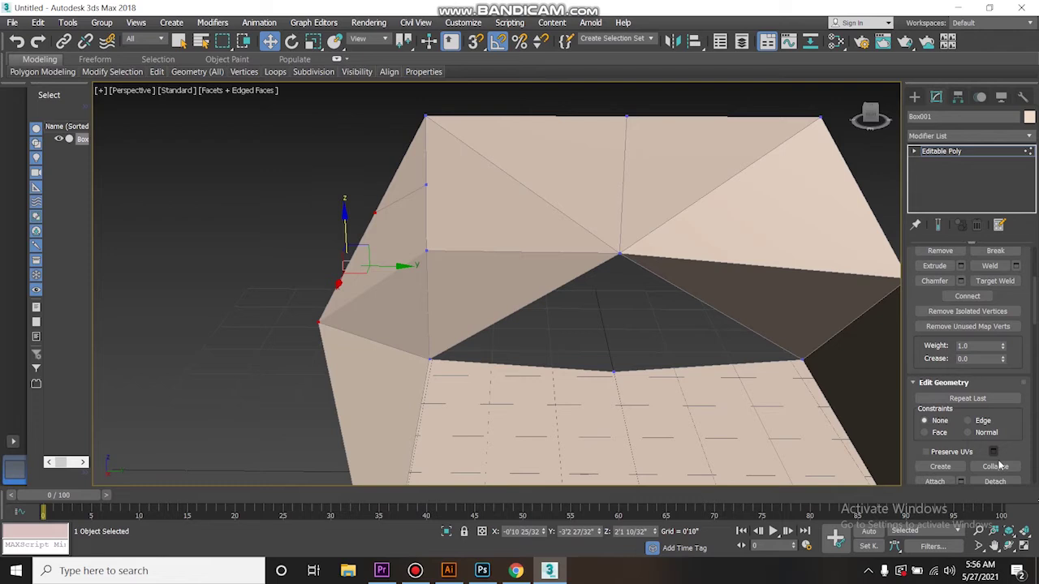
pyautogui.click(997, 467)
# - Collapse the two middle vertices on the back wall's left edge, and merge the result with the left outer vertex
pyautogui.click(424, 185)
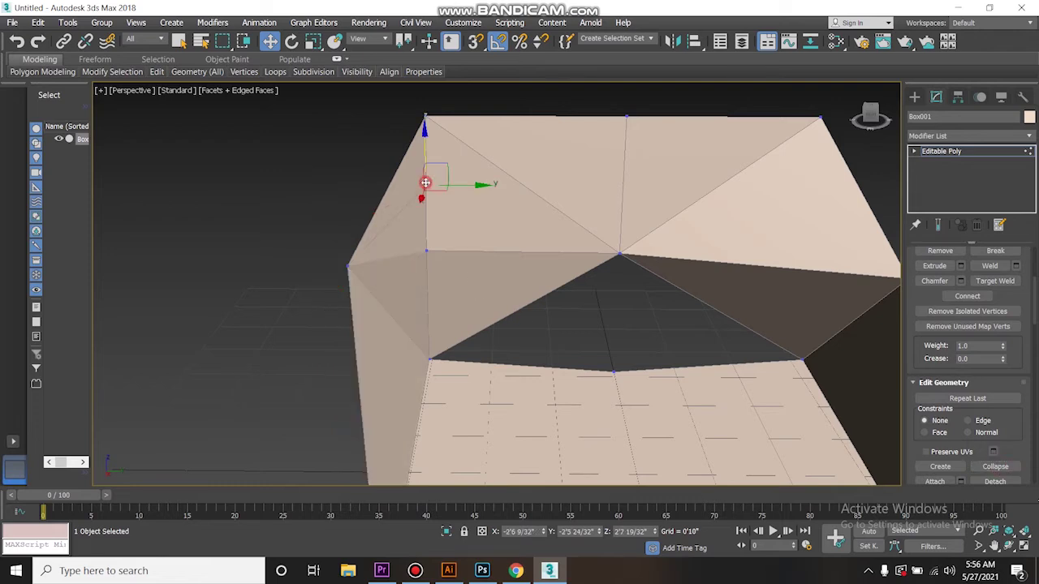
pyautogui.keyDown('ctrl'); pyautogui.click(427, 251); pyautogui.keyUp('ctrl')
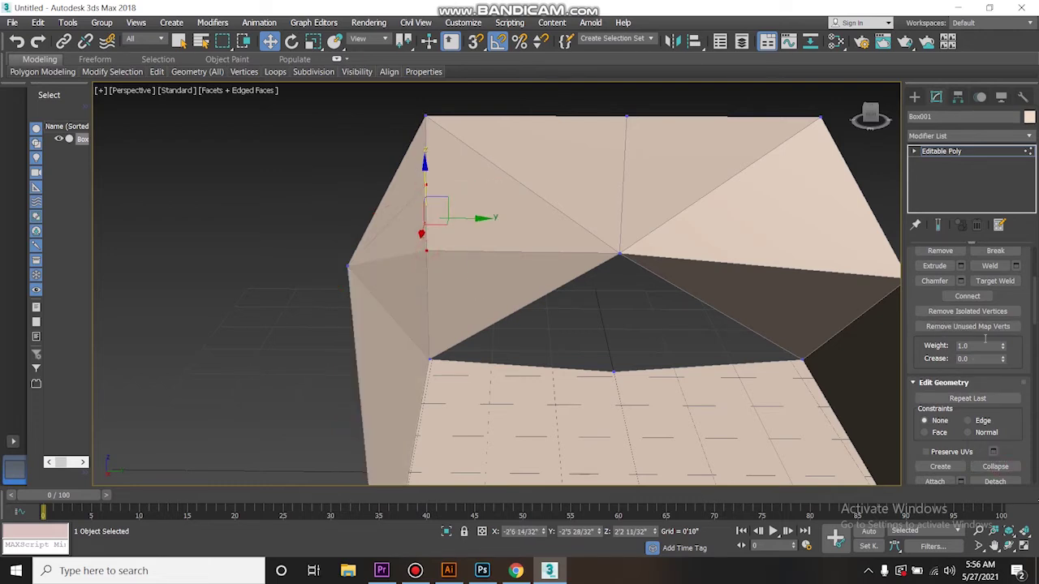
pyautogui.click(996, 467)
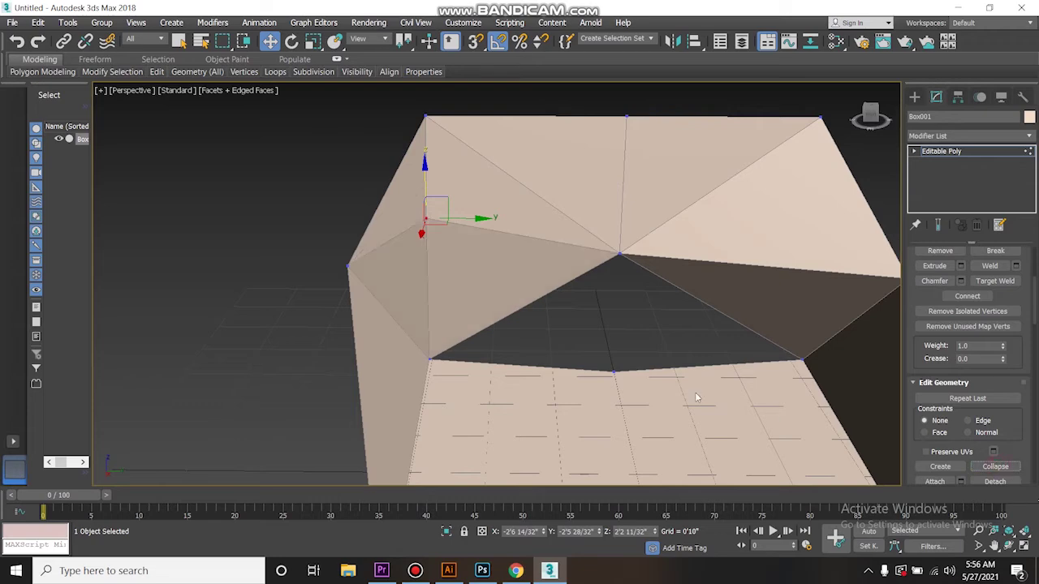
pyautogui.keyDown('ctrl'); pyautogui.click(346, 263); pyautogui.keyUp('ctrl')
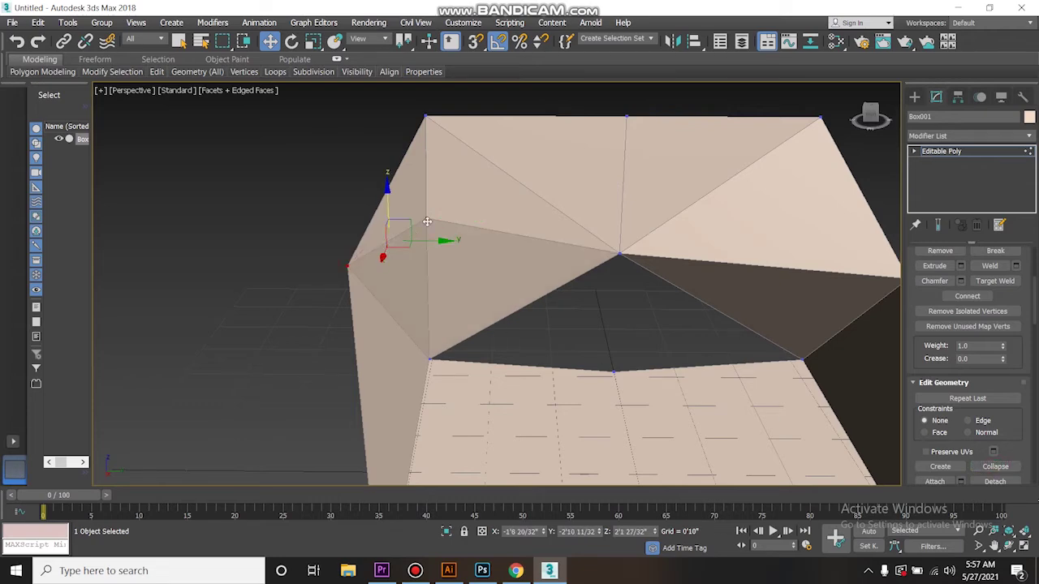
pyautogui.click(997, 468)
# - Leave vertex level and move the whole object along X to about 1'5" in the Top view
pyautogui.moveTo(427, 300)
pyautogui.keyDown('alt'); pyautogui.mouseDown(button='middle')
pyautogui.moveTo(444, 291)
pyautogui.moveTo(392, 299)
pyautogui.moveTo(442, 300)
pyautogui.moveTo(427, 285)
pyautogui.mouseUp(button='middle'); pyautogui.keyUp('alt')
pyautogui.scroll(-5, 392, 298)
pyautogui.moveTo(427, 285)
pyautogui.mouseDown()
pyautogui.moveTo(389, 276)
pyautogui.moveTo(433, 285)
pyautogui.mouseUp()
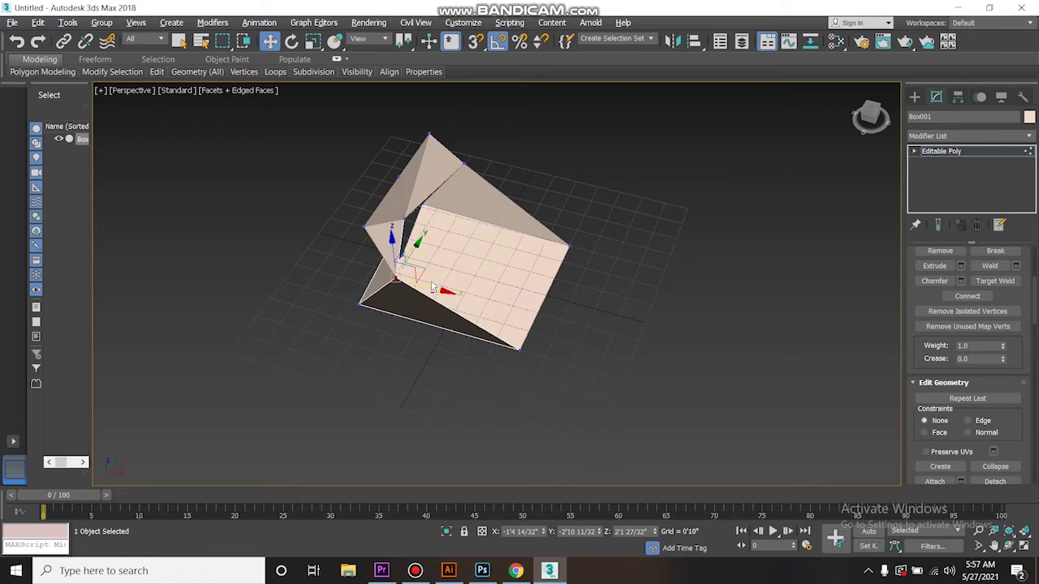
pyautogui.hotkey('alt', 'w')
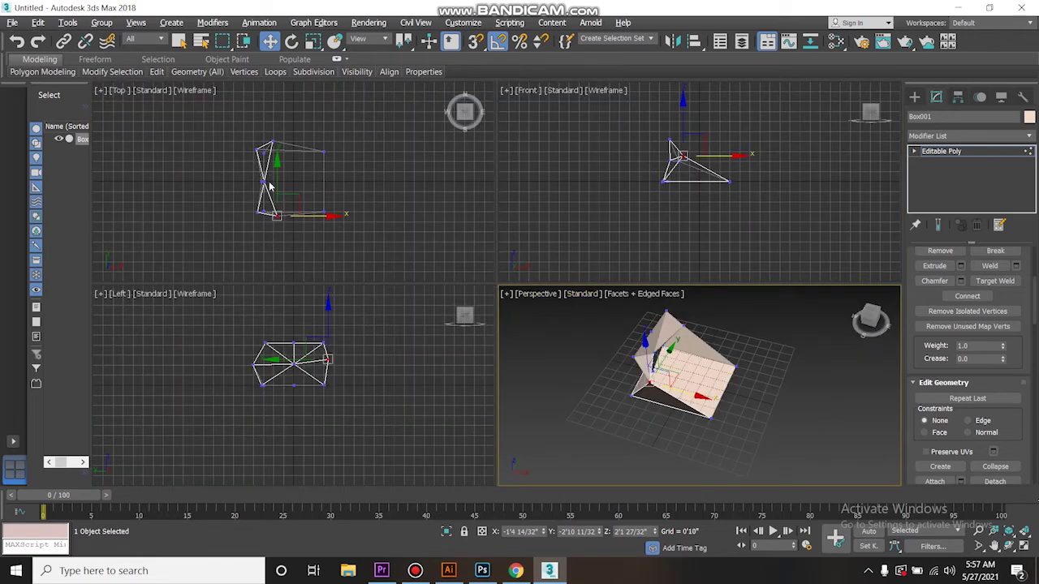
pyautogui.moveTo(273, 193); pyautogui.dragTo(305, 247)
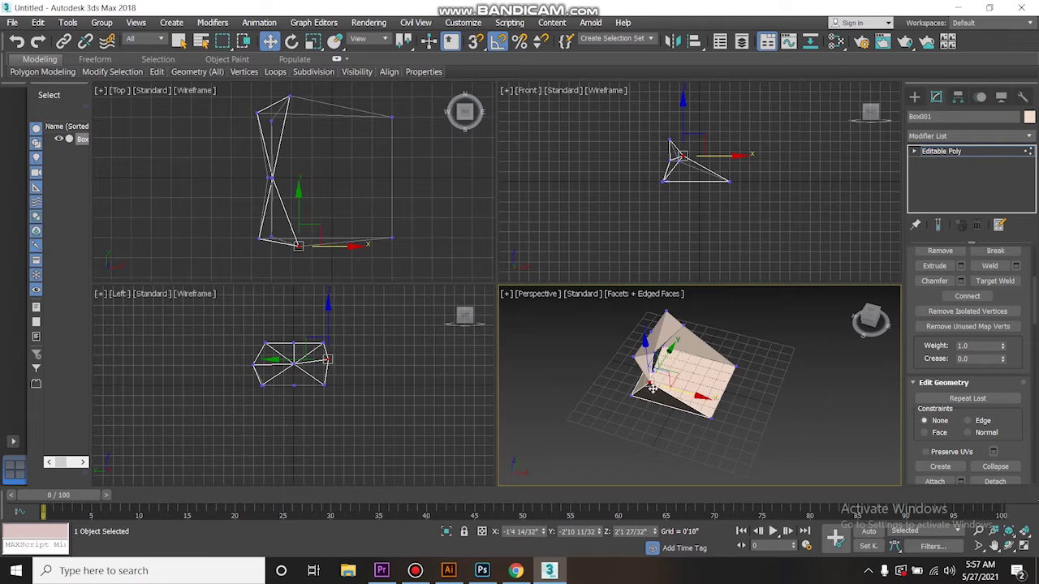
pyautogui.scroll(5, 966, 329)
pyautogui.click(931, 253)
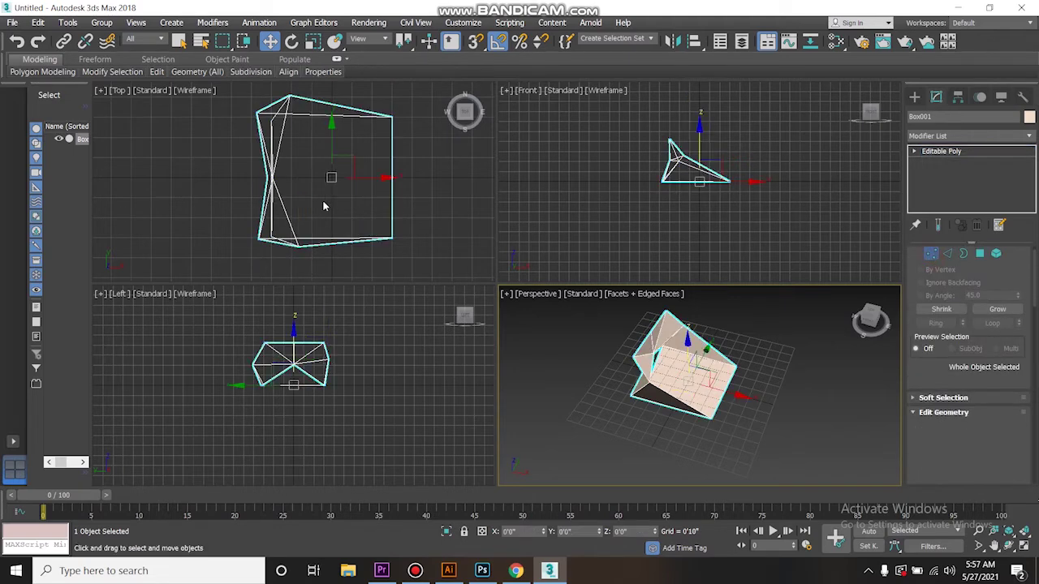
pyautogui.click(393, 178)
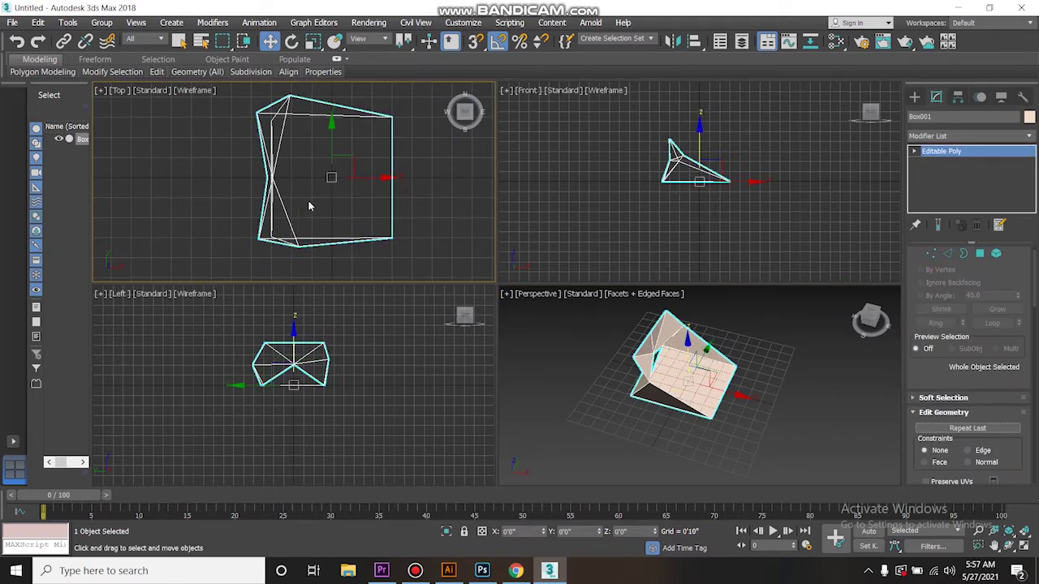
pyautogui.moveTo(370, 180); pyautogui.dragTo(405, 183)
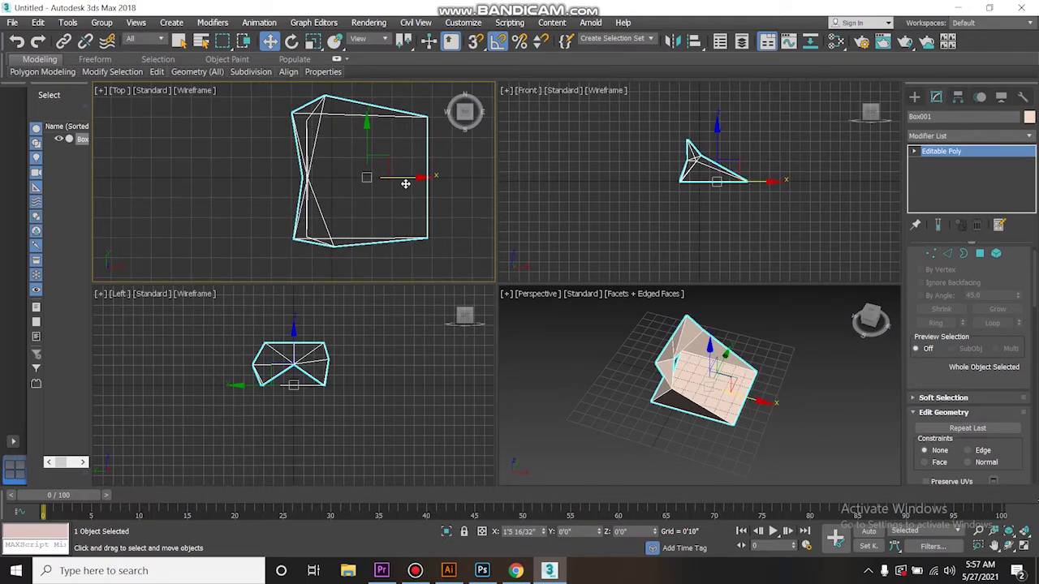
# - In the Top view, move the two side walls' outer vertices into line near X 0'0", with the left one at about Y -3'5"
pyautogui.scroll(1, 1007, 369)
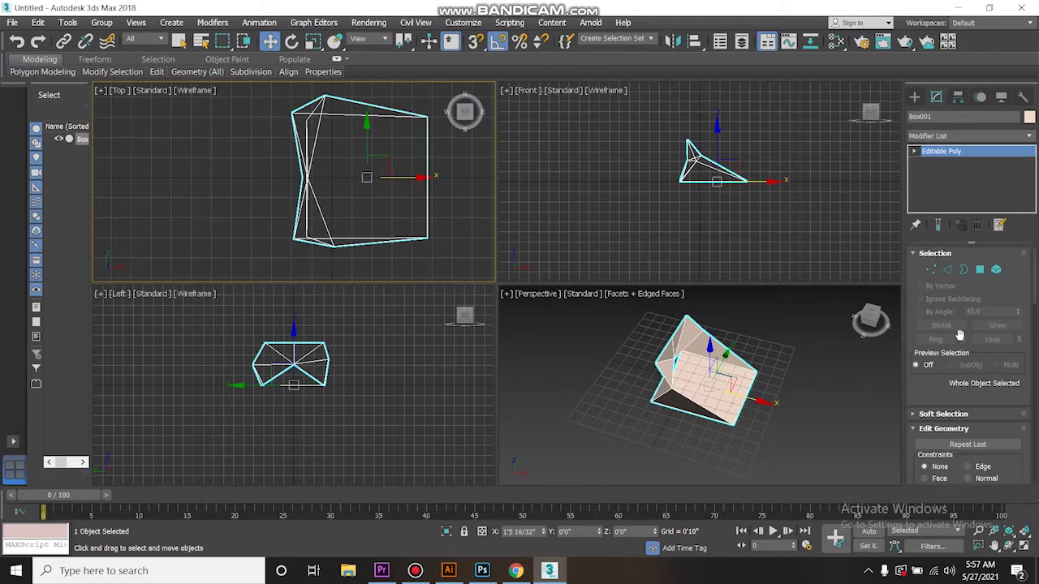
pyautogui.click(931, 269)
pyautogui.moveTo(317, 111); pyautogui.dragTo(318, 112)
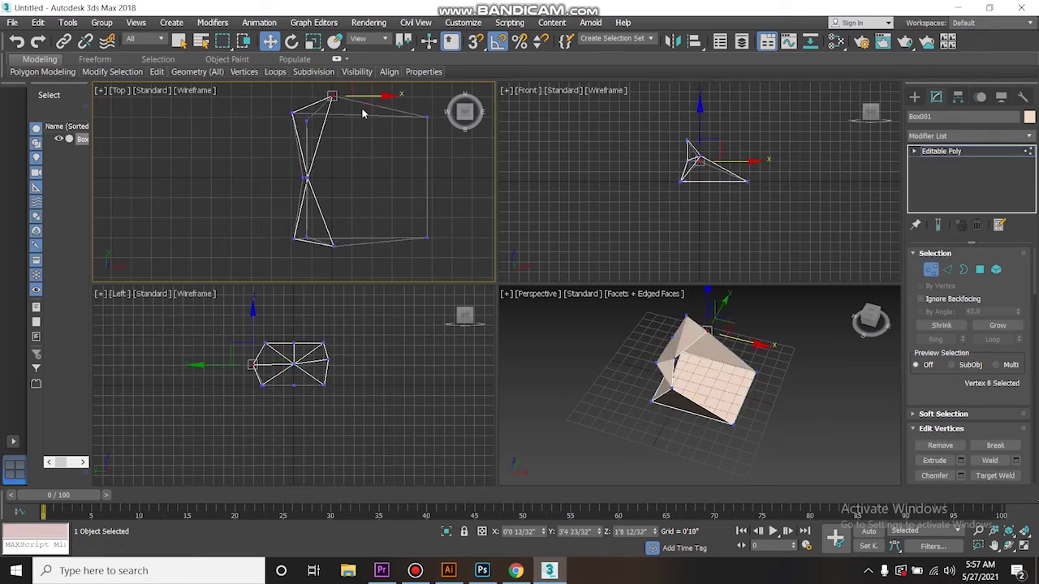
pyautogui.moveTo(338, 250); pyautogui.dragTo(334, 228)
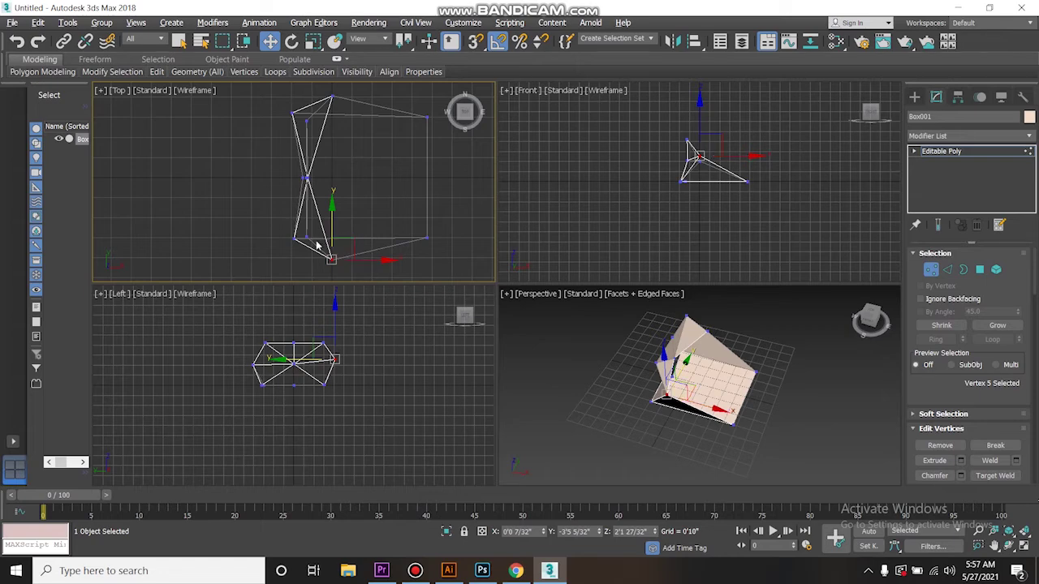
# - Raise the back wall's three top vertices together along Z in the Perspective view
pyautogui.hotkey('alt', 'w')
pyautogui.keyDown('alt'); pyautogui.moveTo(687, 385); pyautogui.dragTo(589, 335, button='middle'); pyautogui.keyUp('alt')
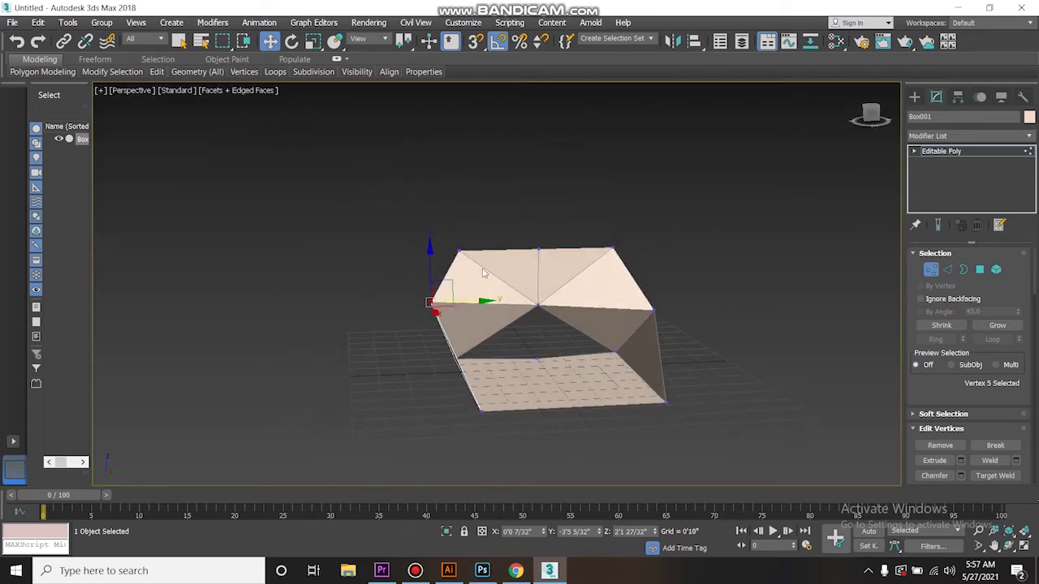
pyautogui.click(459, 249)
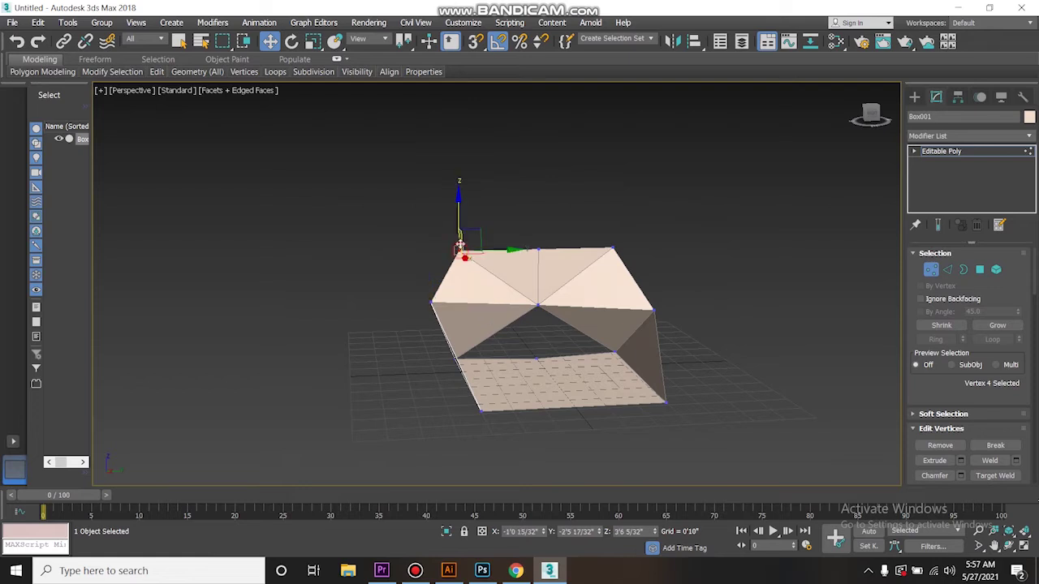
pyautogui.keyDown('ctrl'); pyautogui.click(610, 250); pyautogui.keyUp('ctrl')
pyautogui.keyDown('ctrl'); pyautogui.click(538, 250); pyautogui.keyUp('ctrl')
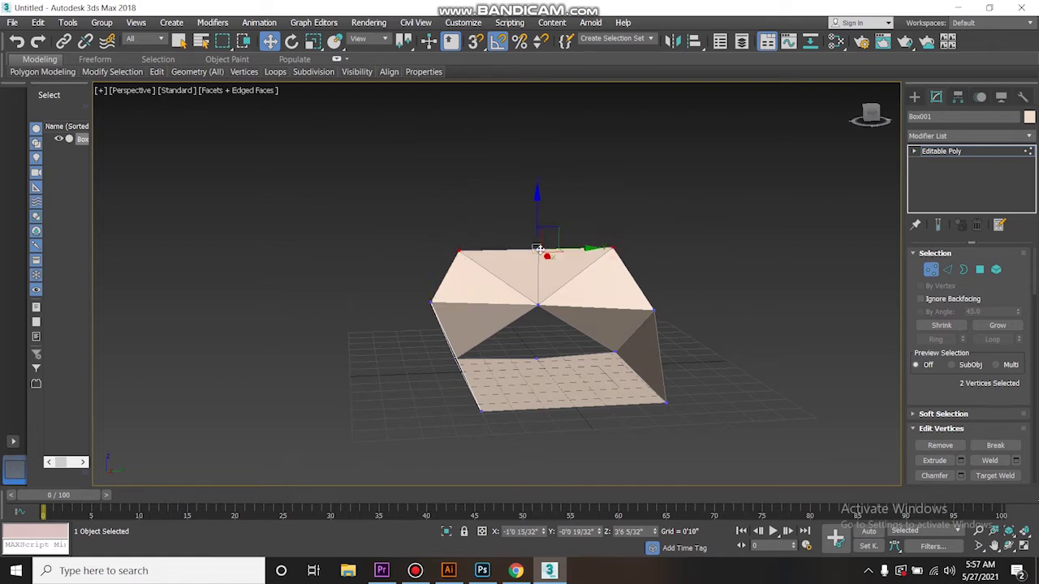
pyautogui.moveTo(538, 219); pyautogui.dragTo(541, 162)
# - Raise the right side wall's outer vertex until it lines up with the opposite side's outer vertex in the Front view
pyautogui.keyDown('alt'); pyautogui.moveTo(560, 227); pyautogui.dragTo(559, 289, button='middle'); pyautogui.keyUp('alt')
pyautogui.click(654, 310)
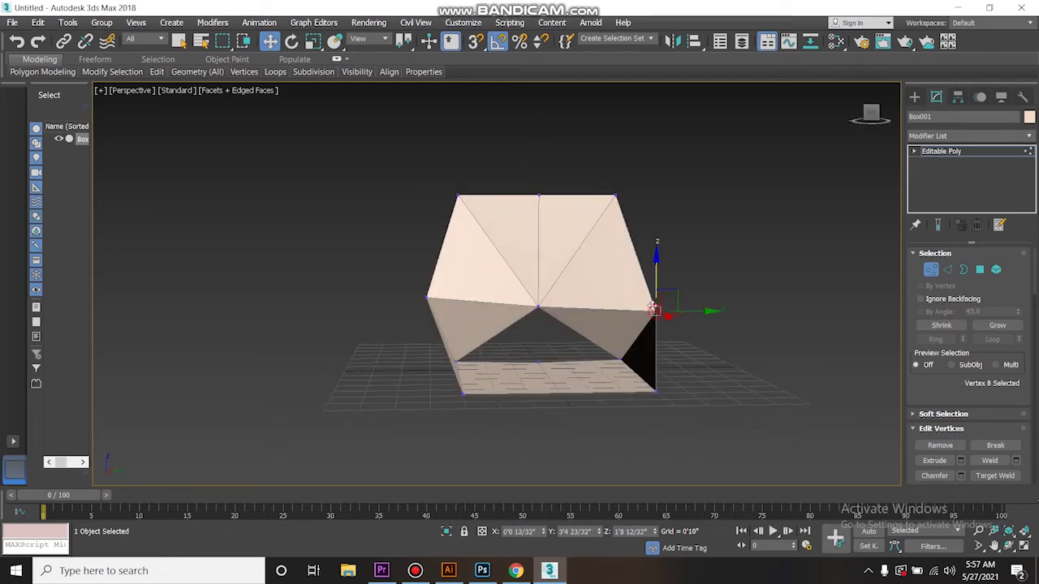
pyautogui.moveTo(657, 270); pyautogui.dragTo(656, 263)
pyautogui.keyDown('alt'); pyautogui.moveTo(656, 263); pyautogui.dragTo(634, 280, button='middle'); pyautogui.keyUp('alt')
pyautogui.hotkey('alt', 'w')
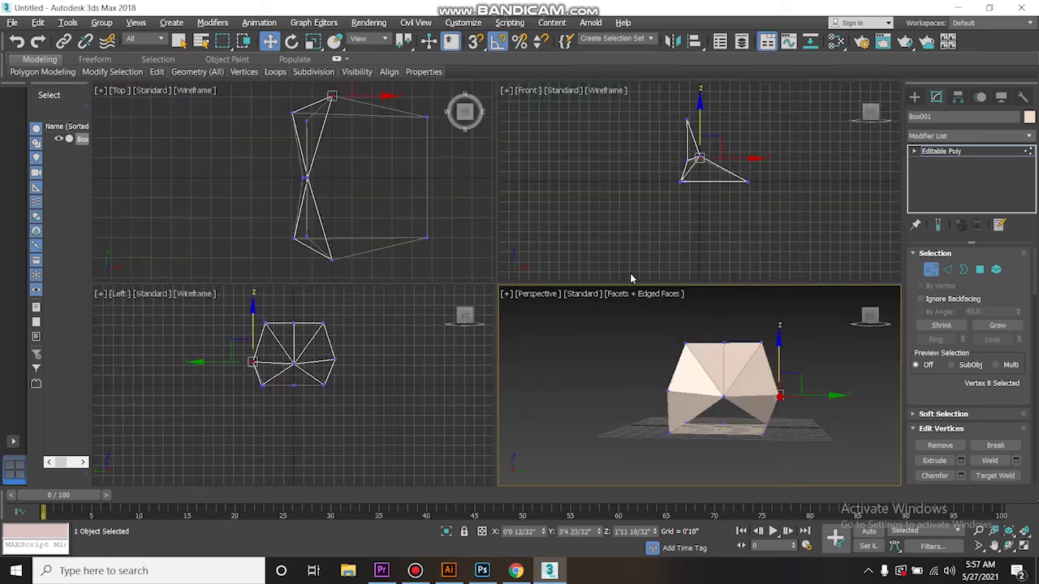
pyautogui.scroll(4, 695, 160)
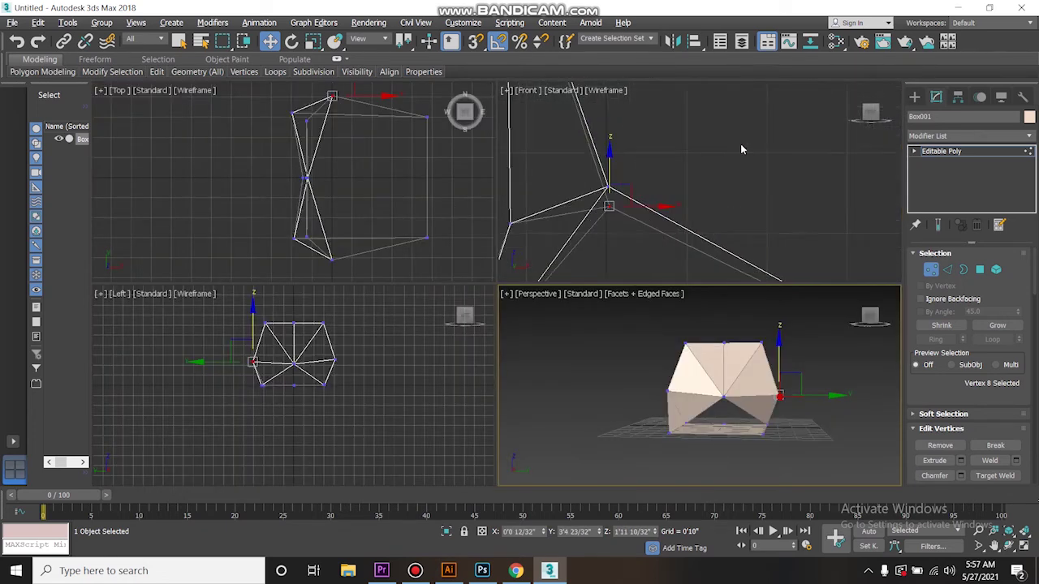
pyautogui.click(648, 173)
pyautogui.click(608, 207)
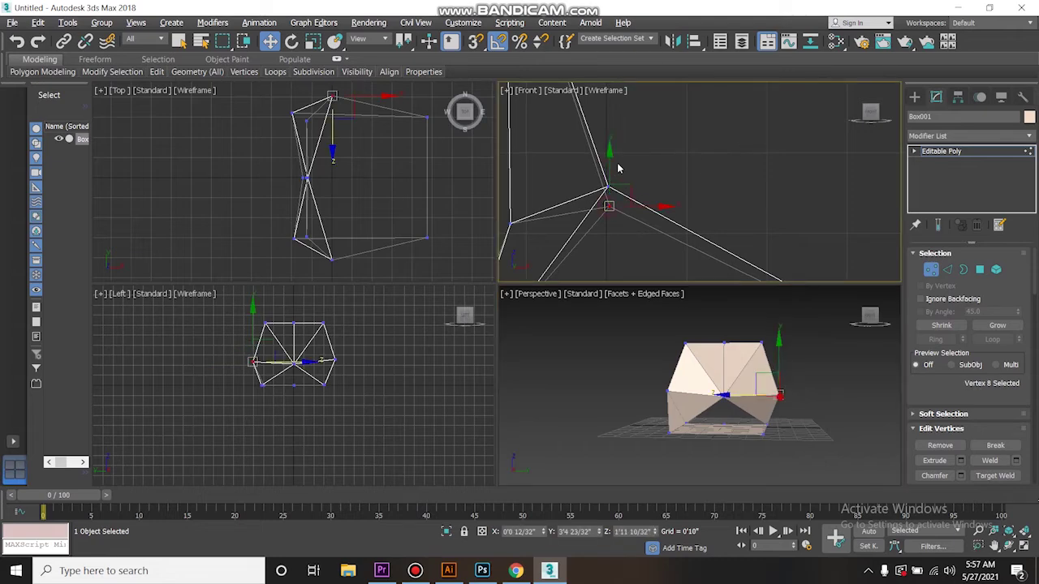
pyautogui.moveTo(611, 142); pyautogui.dragTo(611, 143)
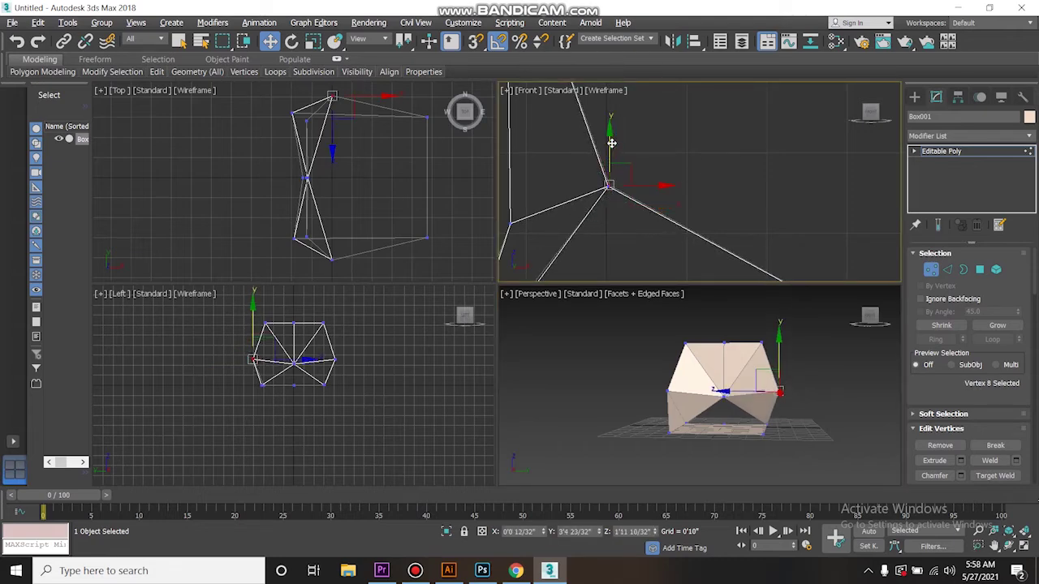
pyautogui.click(698, 172)
pyautogui.scroll(-5, 671, 202)
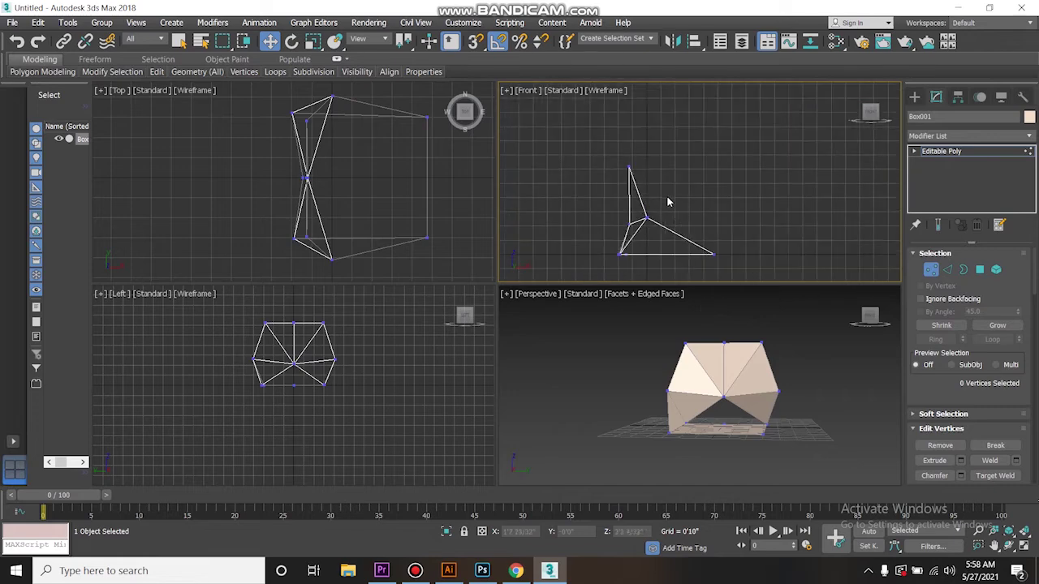
# - Add a Shell modifier to the box in the maximized Perspective view
pyautogui.hotkey('alt', 'w')
pyautogui.moveTo(684, 378)
pyautogui.keyDown('alt'); pyautogui.mouseDown(button='middle')
pyautogui.moveTo(677, 422)
pyautogui.moveTo(738, 427)
pyautogui.moveTo(662, 404)
pyautogui.moveTo(707, 405)
pyautogui.moveTo(674, 391)
pyautogui.mouseUp(button='middle'); pyautogui.keyUp('alt')
pyautogui.click(955, 136)
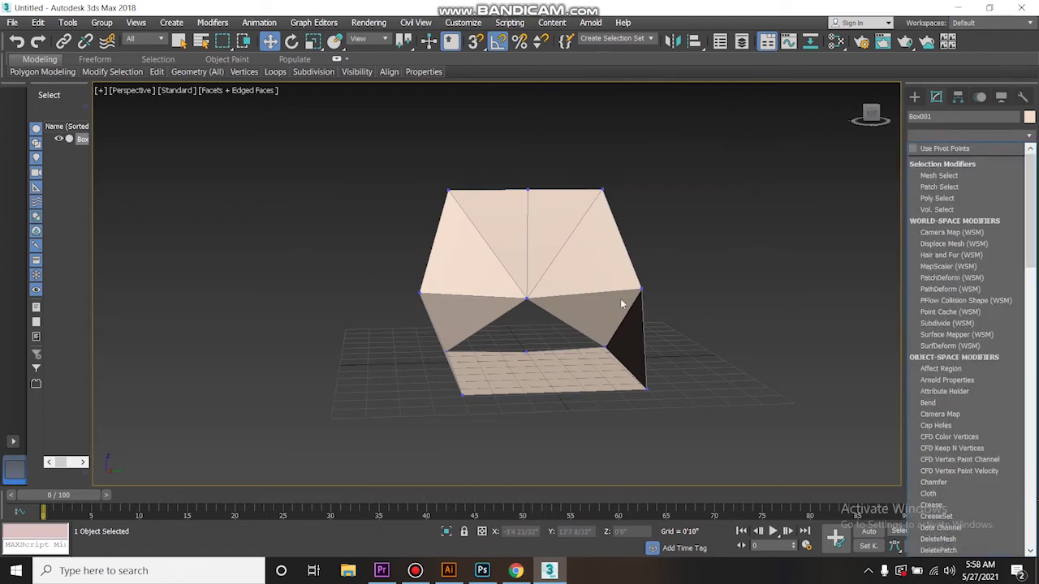
pyautogui.press('s')
pyautogui.press('s')
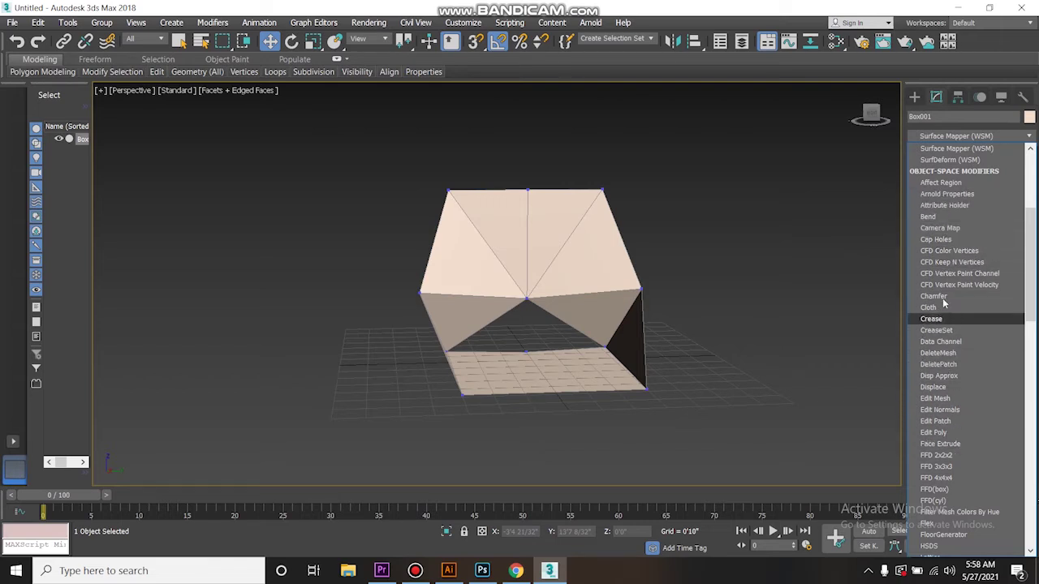
pyautogui.press('s')
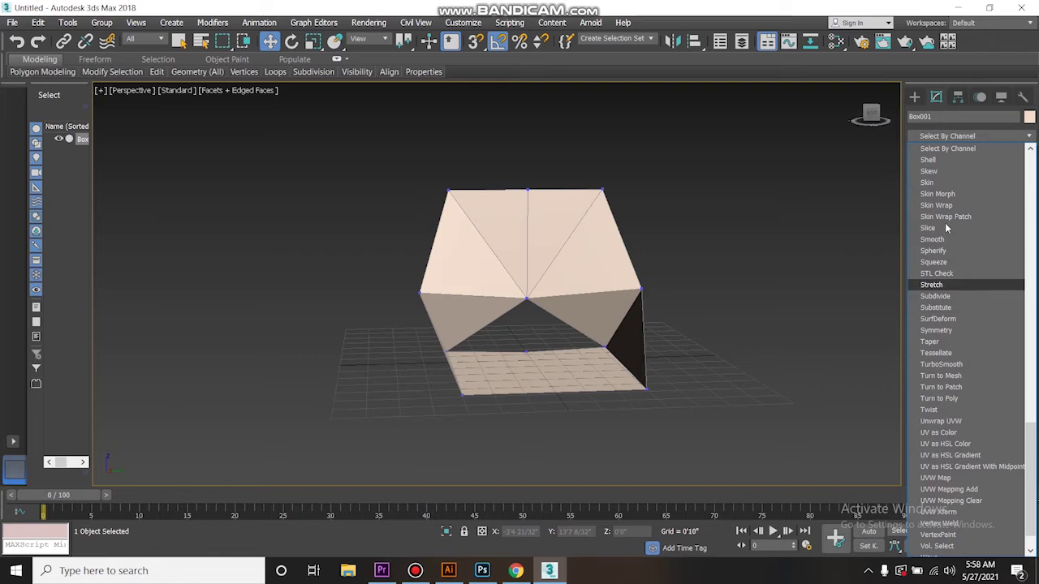
pyautogui.click(932, 160)
# - Set the Shell's inner amount to 0'0 25/32"
pyautogui.scroll(5, 423, 367)
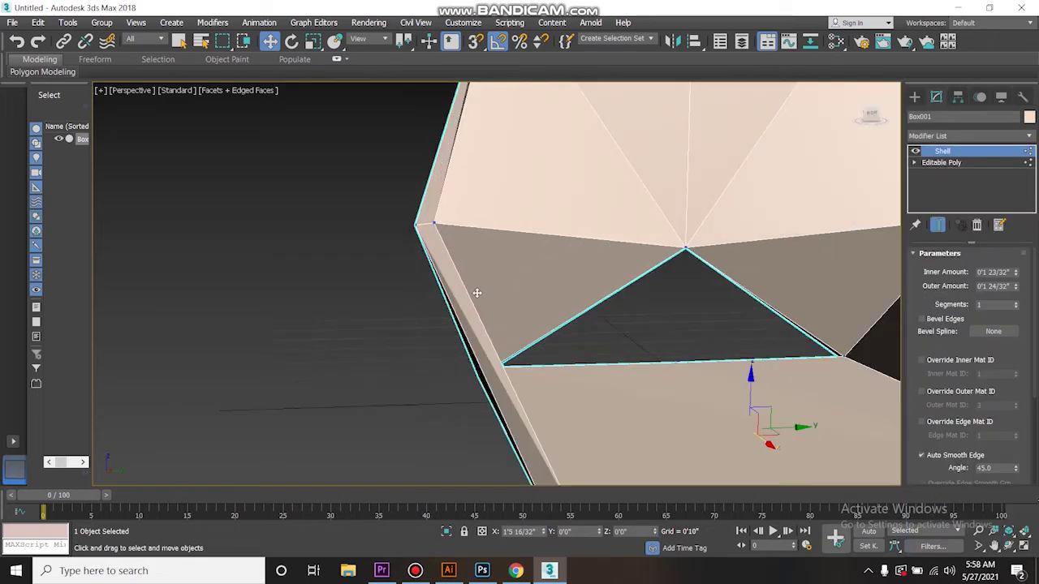
pyautogui.keyDown('alt'); pyautogui.moveTo(486, 334); pyautogui.dragTo(461, 335, button='middle'); pyautogui.keyUp('alt')
pyautogui.scroll(-3, 496, 372)
pyautogui.keyDown('alt'); pyautogui.moveTo(496, 372); pyautogui.dragTo(584, 338, button='middle'); pyautogui.keyUp('alt')
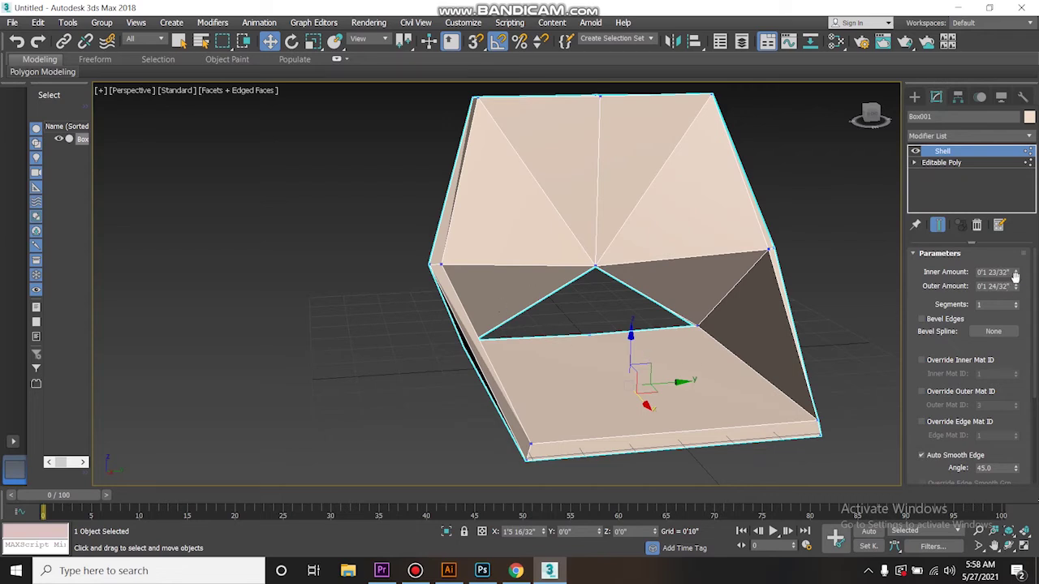
pyautogui.moveTo(1015, 274); pyautogui.dragTo(1019, 327)
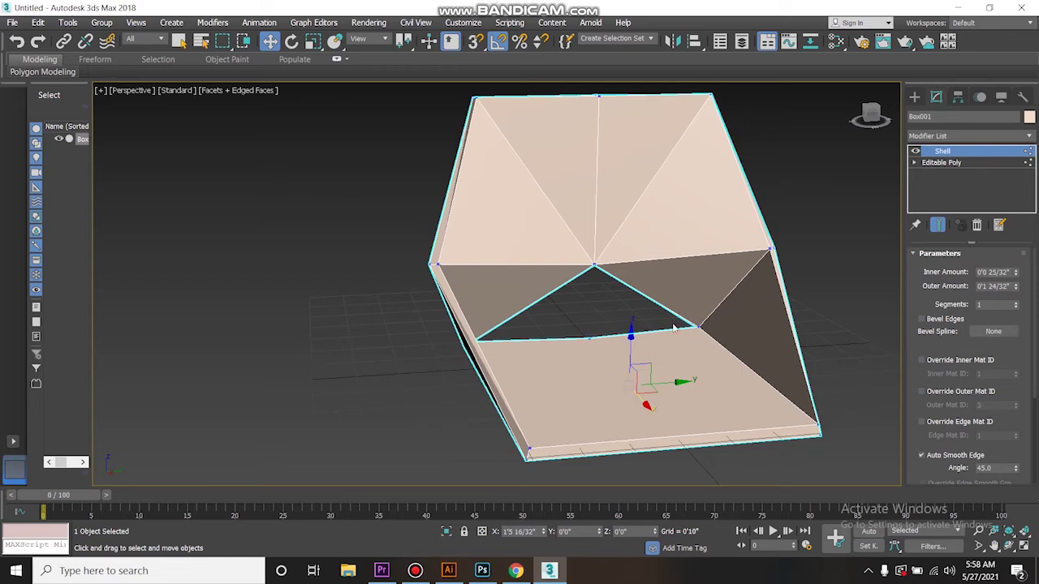
# - Convert the shelled box to Editable Poly and enter its vertex level
pyautogui.click(316, 395)
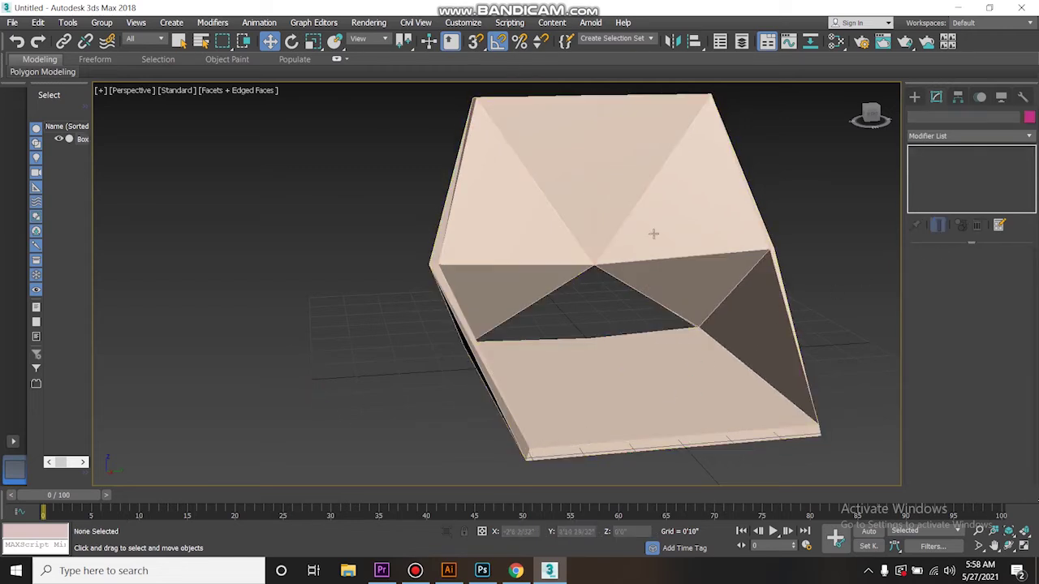
pyautogui.click(655, 231)
pyautogui.rightClick(654, 271)
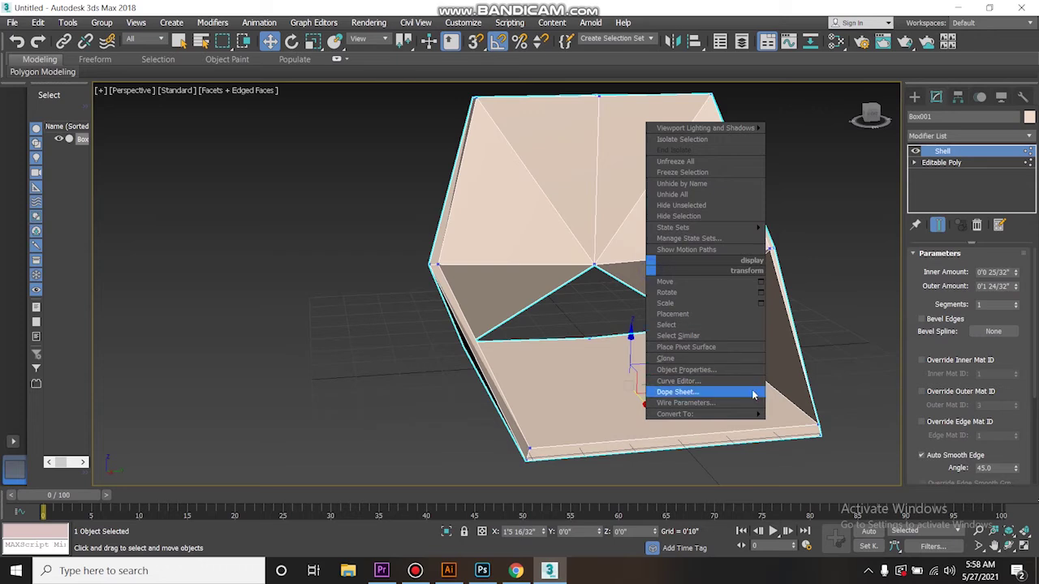
pyautogui.moveTo(731, 414)
pyautogui.click(795, 427)
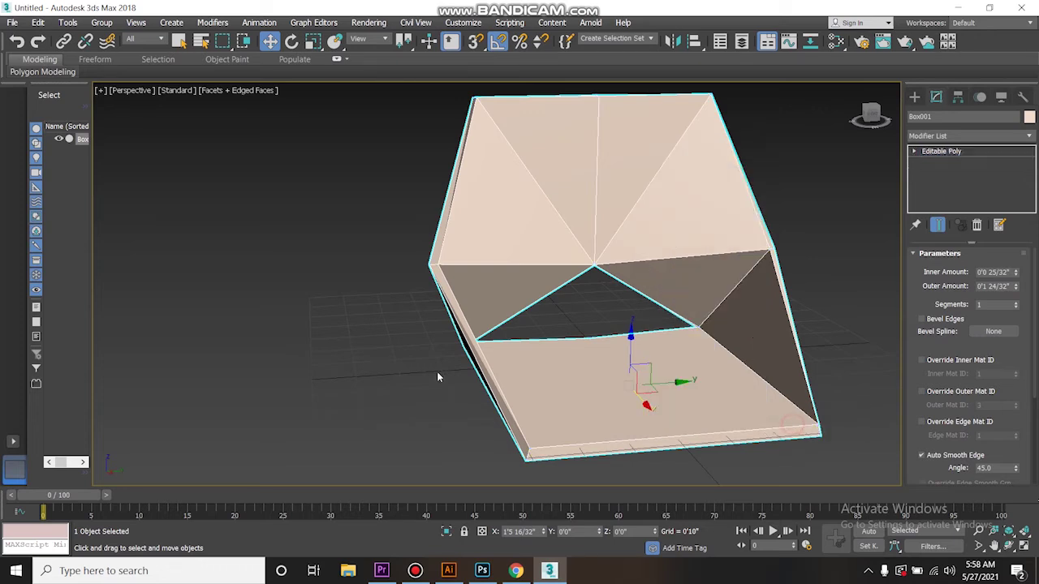
pyautogui.click(936, 271)
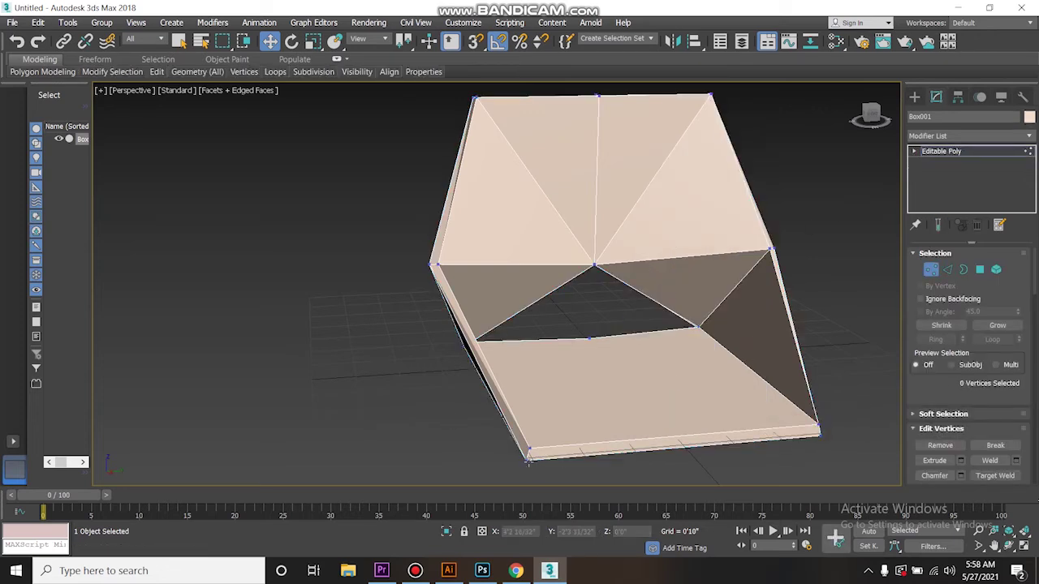
# - Move the outer vertices at both front bottom corners of the box outward along the Y axis
pyautogui.click(527, 448)
pyautogui.moveTo(547, 456); pyautogui.dragTo(539, 456)
pyautogui.click(818, 437)
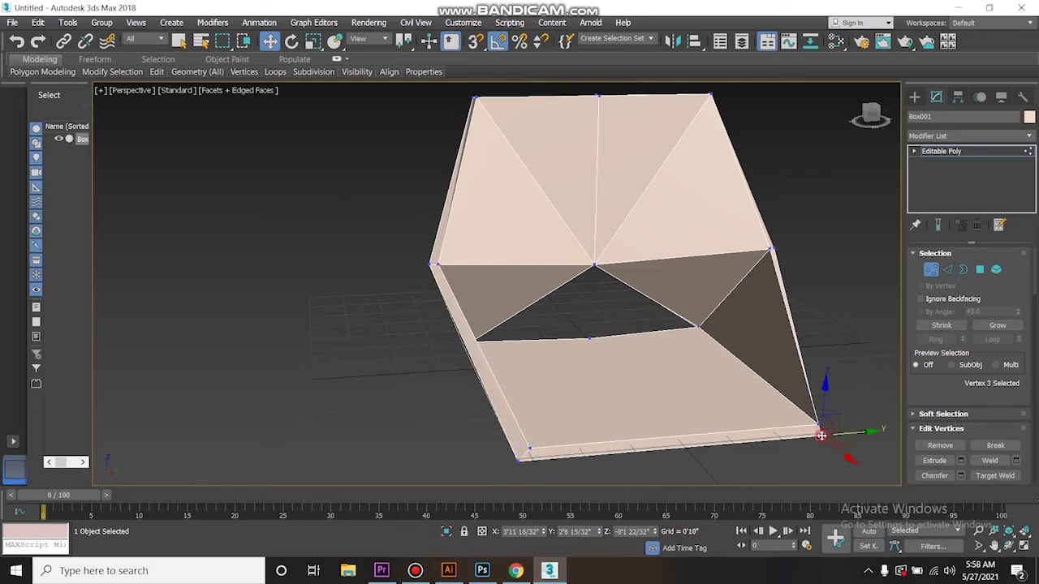
pyautogui.moveTo(854, 431); pyautogui.dragTo(869, 431)
# - Move the outer vertex at the back wall's upper-left corner outward along Y and slightly upward
pyautogui.keyDown('alt'); pyautogui.moveTo(812, 389); pyautogui.dragTo(741, 379, button='middle'); pyautogui.keyUp('alt')
pyautogui.scroll(-4, 770, 379)
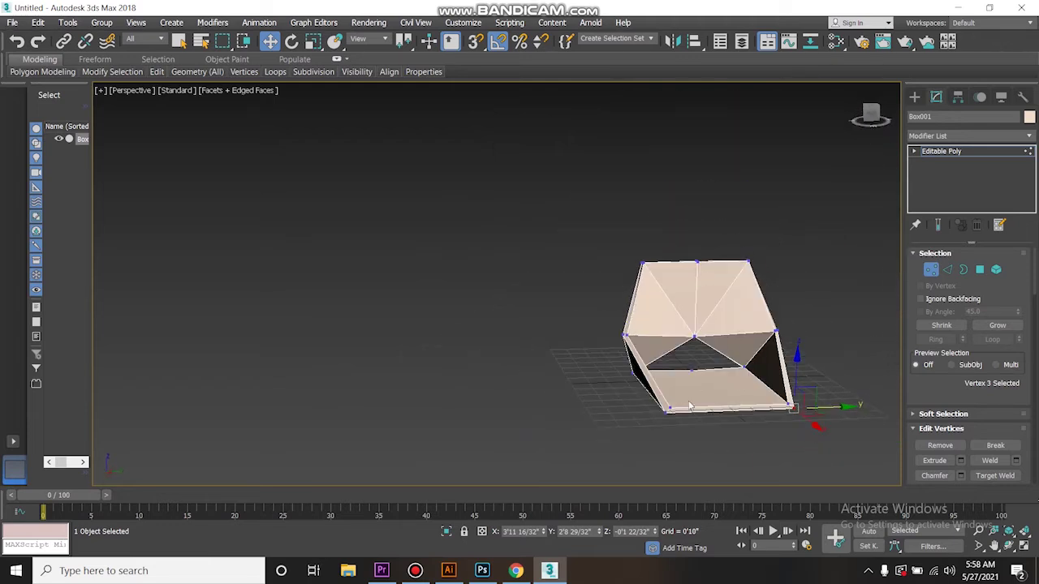
pyautogui.scroll(5, 689, 373)
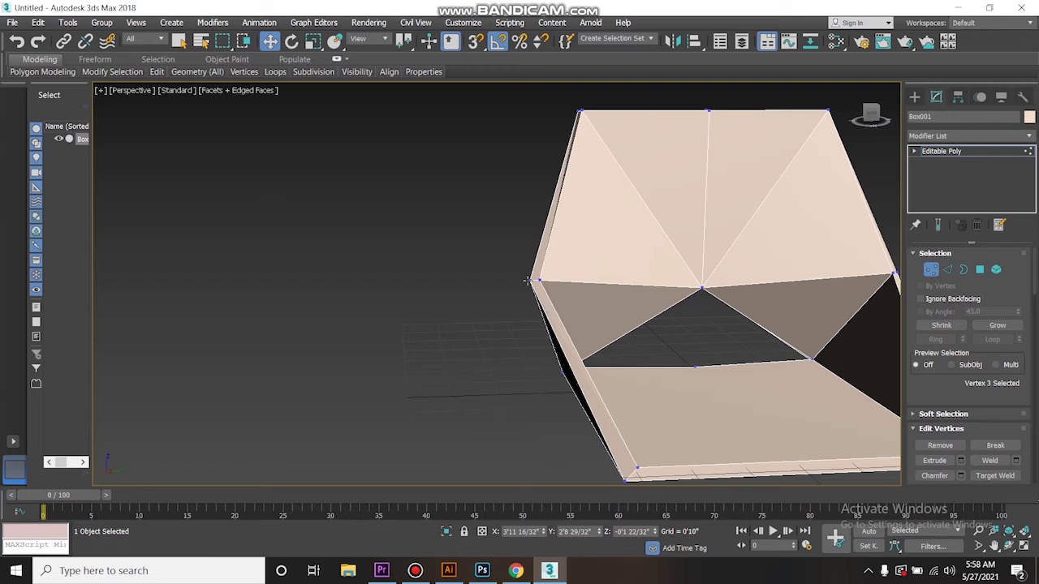
pyautogui.scroll(2, 590, 156)
pyautogui.scroll(-3, 590, 157)
pyautogui.scroll(5, 590, 156)
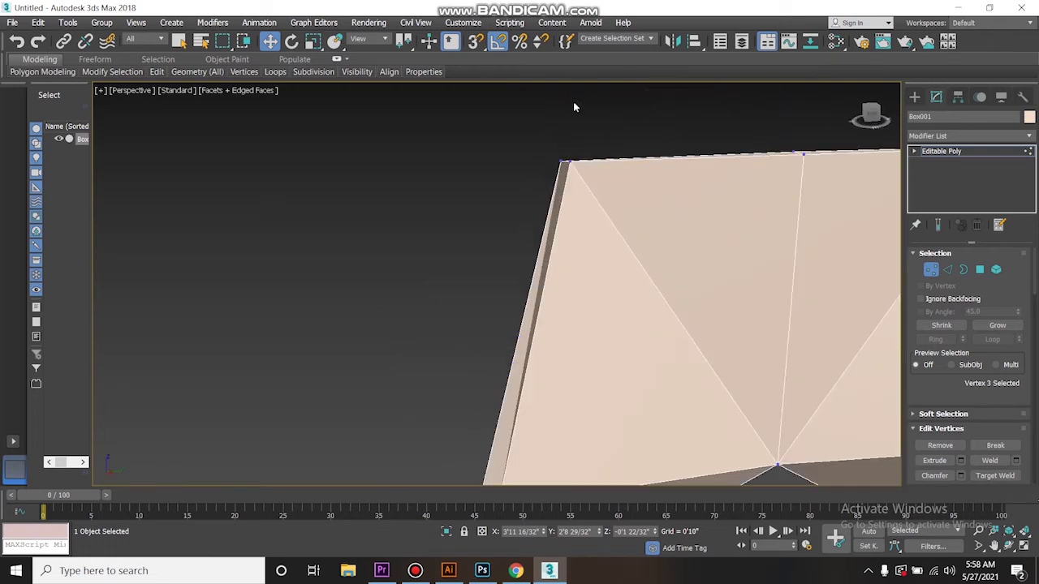
pyautogui.click(563, 162)
pyautogui.moveTo(589, 159); pyautogui.dragTo(579, 159)
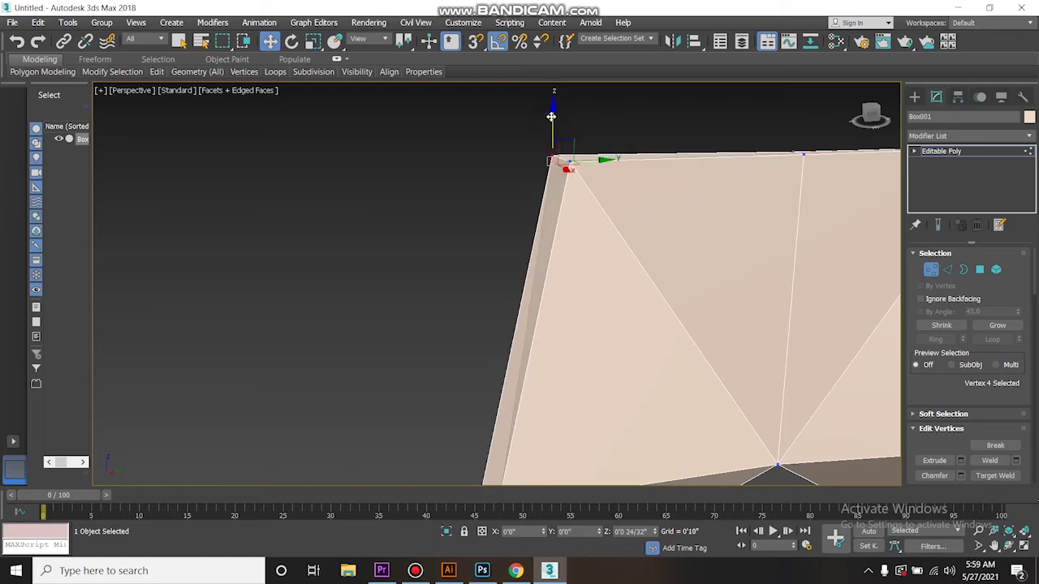
# - Raise the back wall's outer top-middle vertex, and move its outer upper-right corner vertex up and outward to widen the rim
pyautogui.scroll(-5, 490, 154)
pyautogui.keyDown('alt'); pyautogui.moveTo(568, 202); pyautogui.dragTo(552, 162, button='middle'); pyautogui.keyUp('alt')
pyautogui.keyDown('alt'); pyautogui.moveTo(508, 99); pyautogui.dragTo(597, 168, button='middle'); pyautogui.keyUp('alt')
pyautogui.click(600, 165)
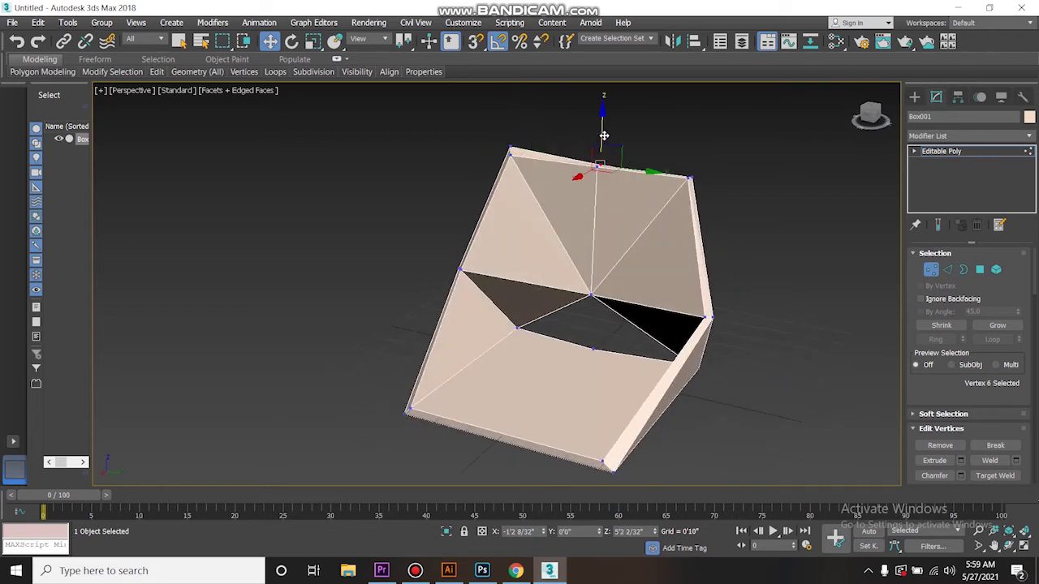
pyautogui.click(691, 177)
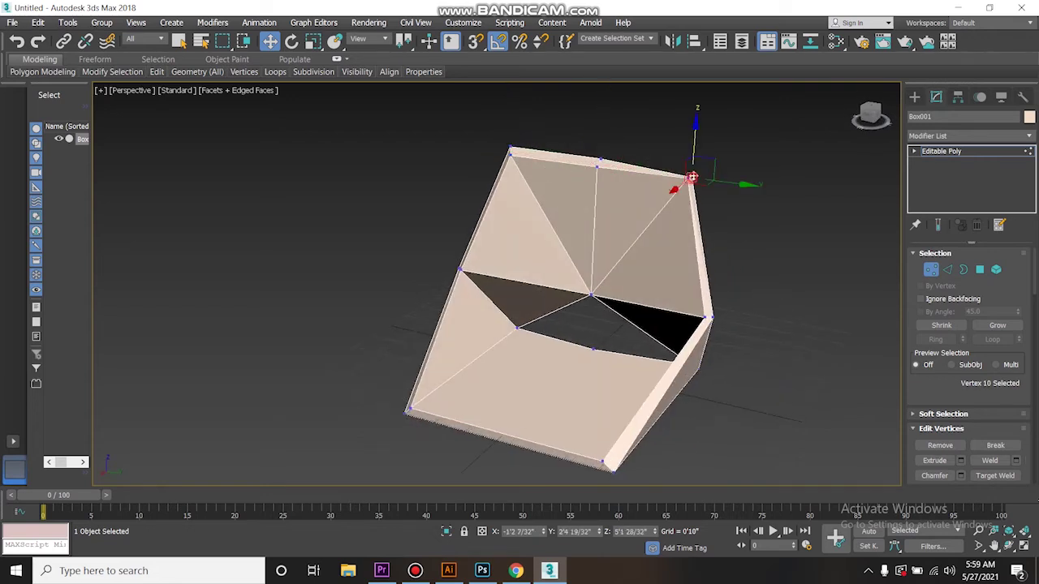
pyautogui.keyDown('alt'); pyautogui.moveTo(722, 169); pyautogui.dragTo(753, 245, button='middle'); pyautogui.keyUp('alt')
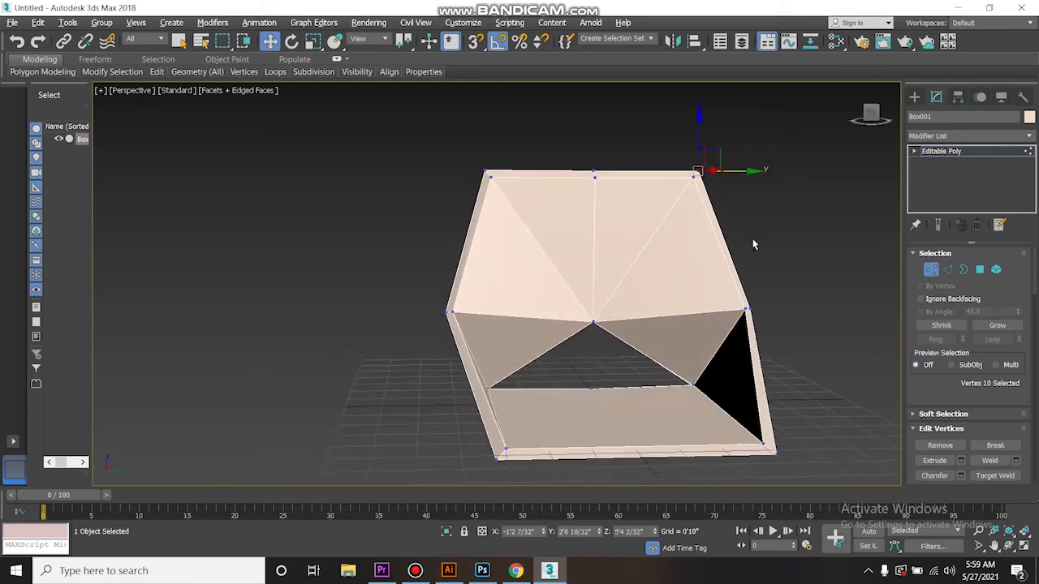
# - Move the right side wall's outer middle vertex outward along Y to about 3'6 13/32"
pyautogui.scroll(5, 520, 435)
pyautogui.scroll(-3, 441, 424)
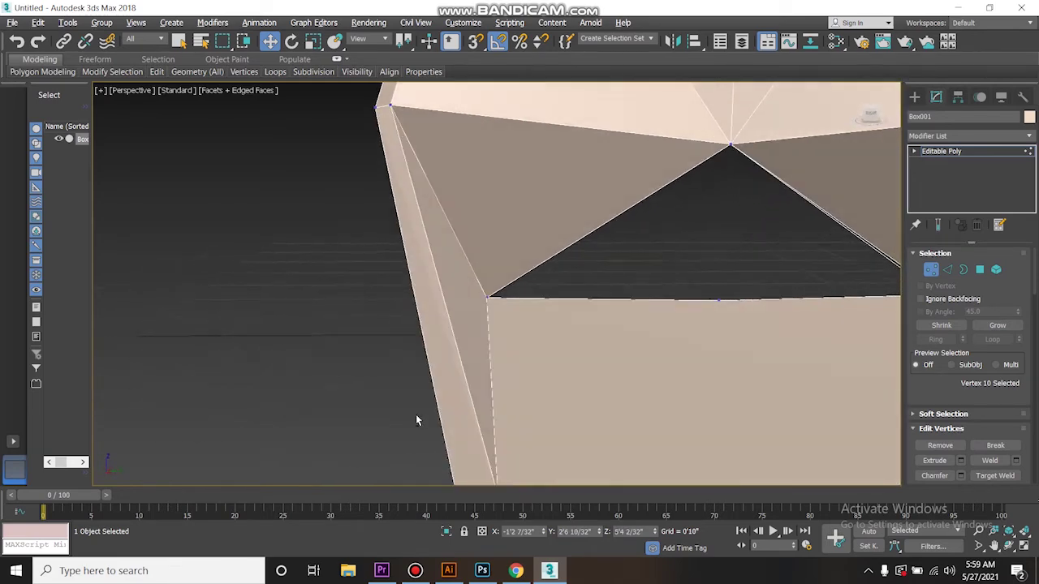
pyautogui.keyDown('alt'); pyautogui.moveTo(670, 396); pyautogui.dragTo(647, 409, button='middle'); pyautogui.keyUp('alt')
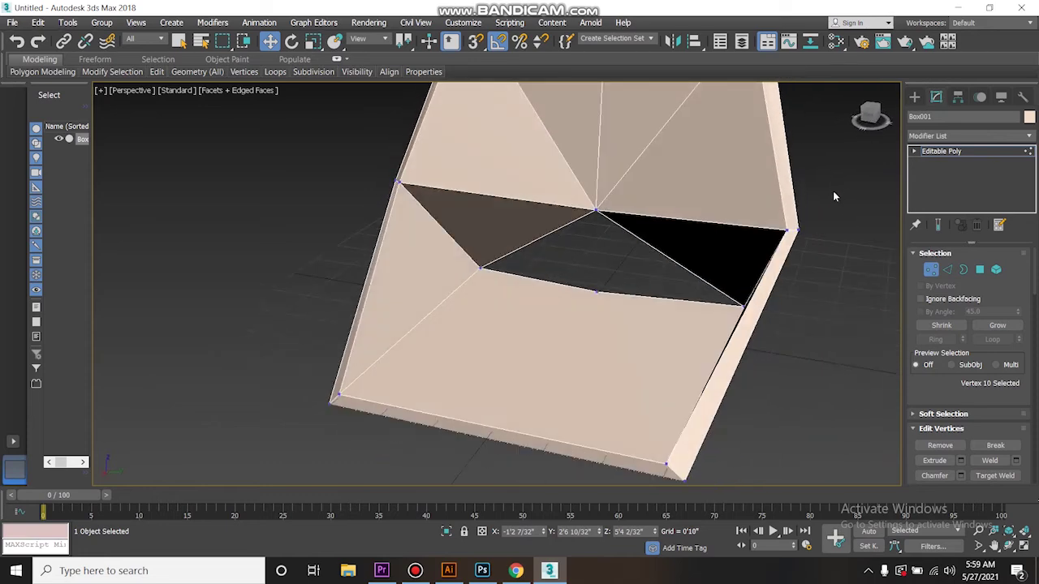
pyautogui.click(793, 242)
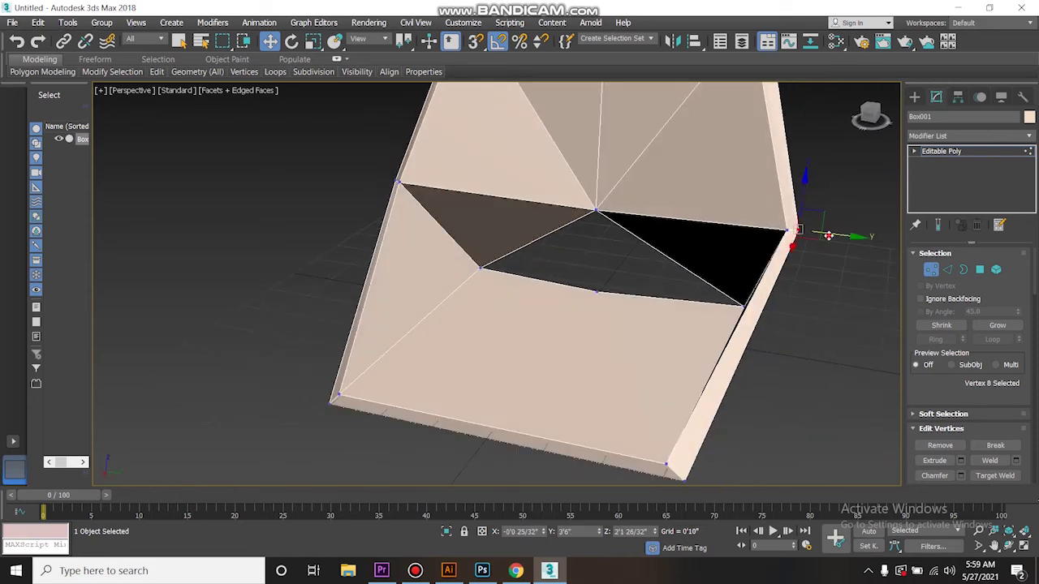
pyautogui.moveTo(830, 236); pyautogui.dragTo(832, 236)
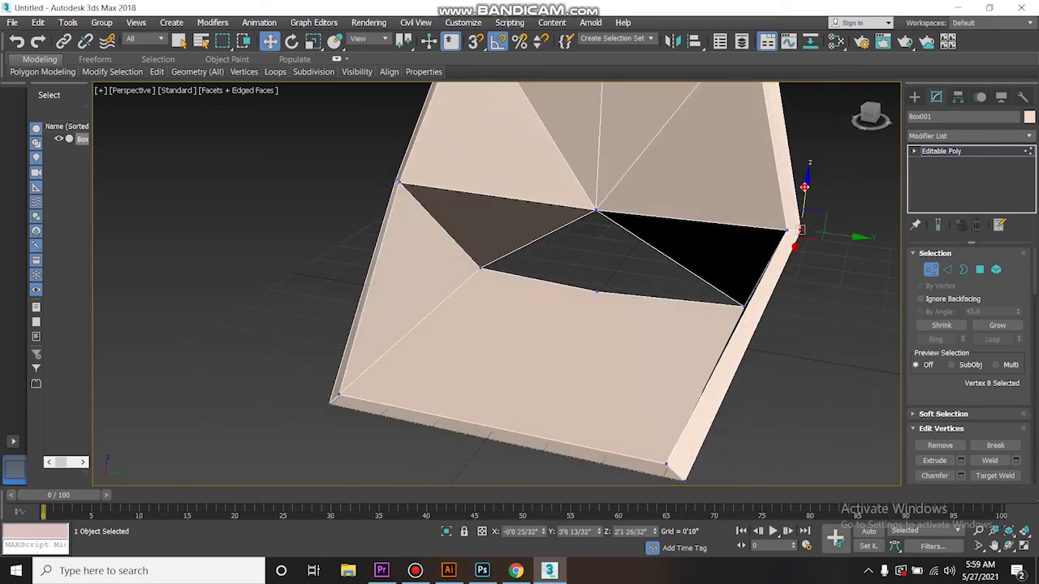
# - Move the left side wall's outer middle vertex outward to about Y -3'7 7/32" and down to about Z 2'0 20/32"
pyautogui.scroll(-2, 803, 271)
pyautogui.keyDown('alt'); pyautogui.moveTo(803, 271); pyautogui.dragTo(540, 302, button='middle'); pyautogui.keyUp('alt')
pyautogui.click(556, 296)
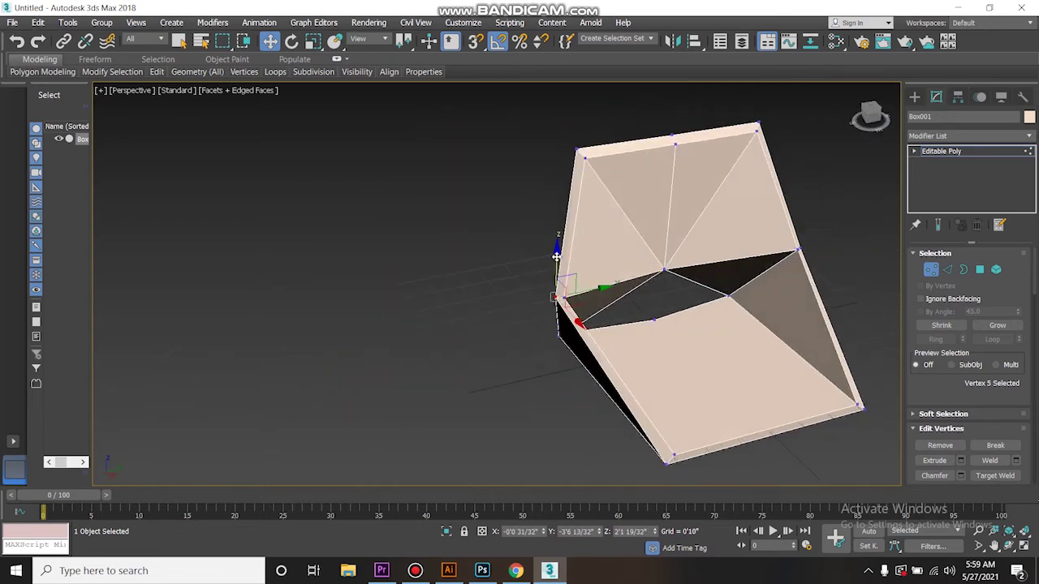
pyautogui.moveTo(556, 256); pyautogui.dragTo(557, 265)
pyautogui.keyDown('alt'); pyautogui.moveTo(557, 264); pyautogui.dragTo(524, 310, button='middle'); pyautogui.keyUp('alt')
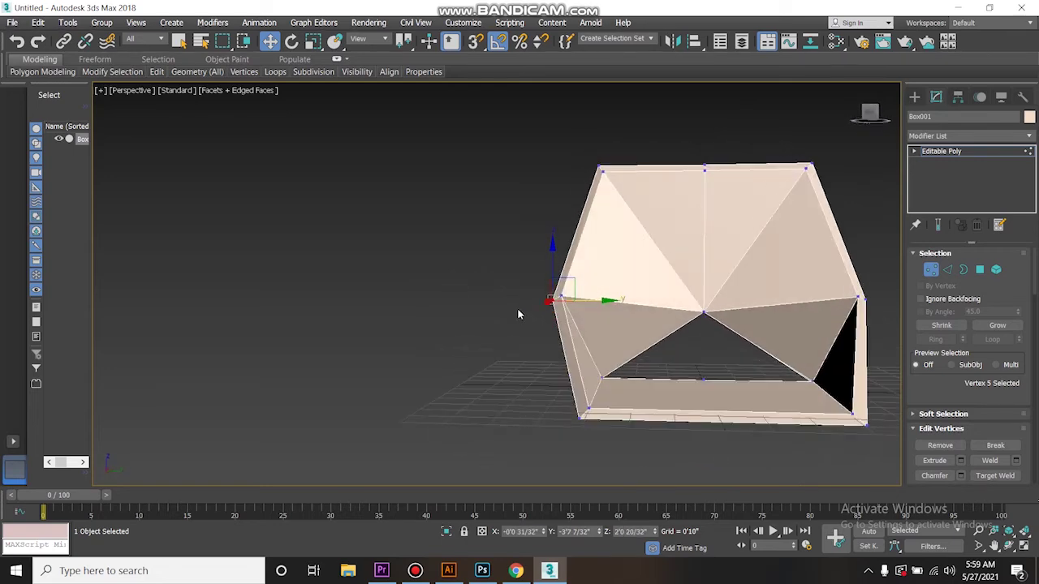
pyautogui.keyDown('alt'); pyautogui.moveTo(519, 398); pyautogui.dragTo(544, 378, button='middle'); pyautogui.keyUp('alt')
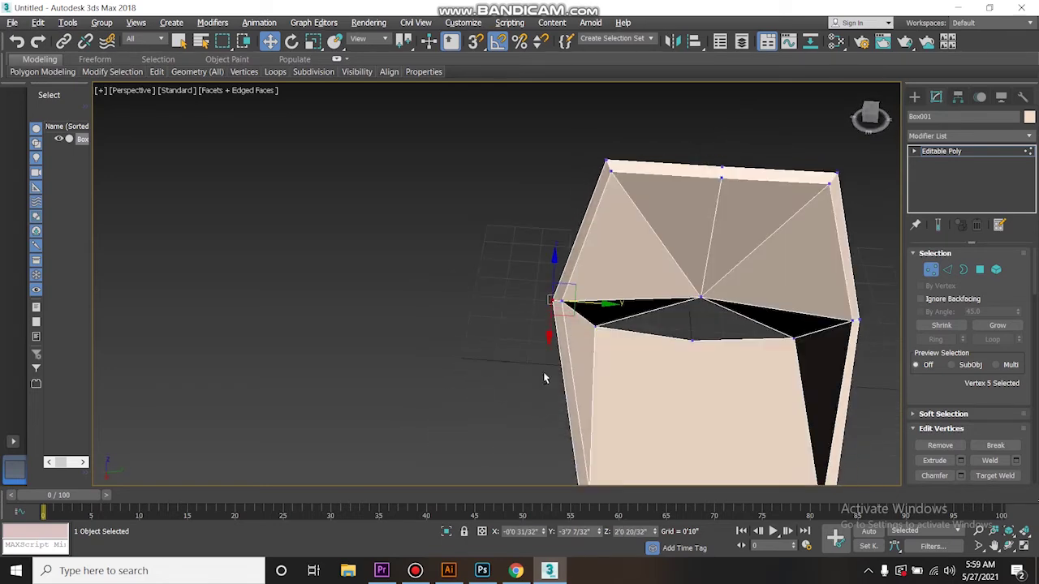
pyautogui.click(481, 301)
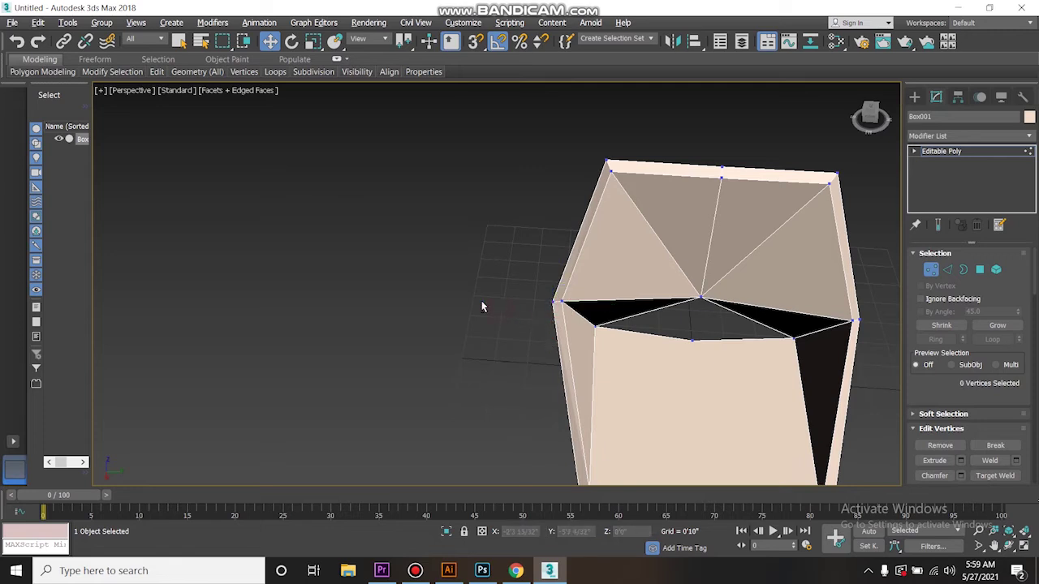
# - Remove the short middle edge on the floor's rear rim together with the vertices at its ends
pyautogui.keyDown('alt'); pyautogui.moveTo(482, 300); pyautogui.dragTo(580, 339, button='middle'); pyautogui.keyUp('alt')
pyautogui.press('2')
pyautogui.press('z')
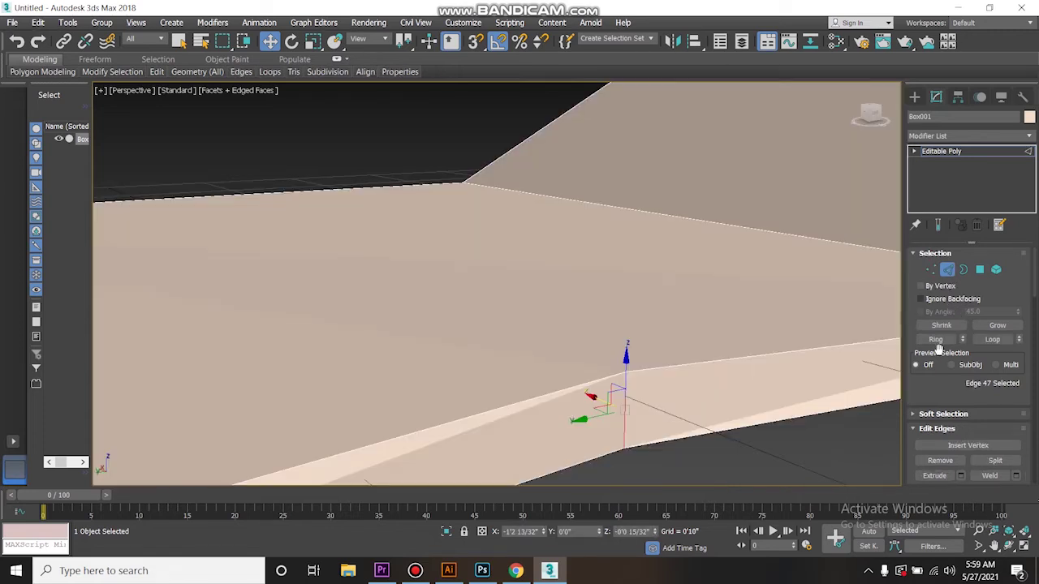
pyautogui.click(940, 461)
pyautogui.scroll(-2, 659, 383)
pyautogui.keyDown('alt'); pyautogui.moveTo(659, 383); pyautogui.dragTo(664, 387, button='middle'); pyautogui.keyUp('alt')
pyautogui.click(929, 271)
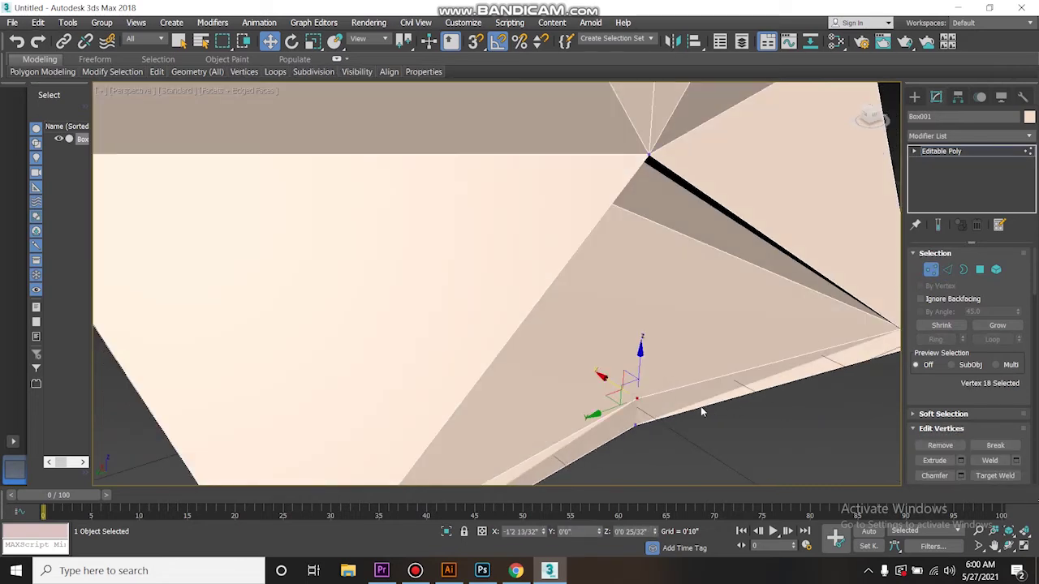
pyautogui.click(940, 446)
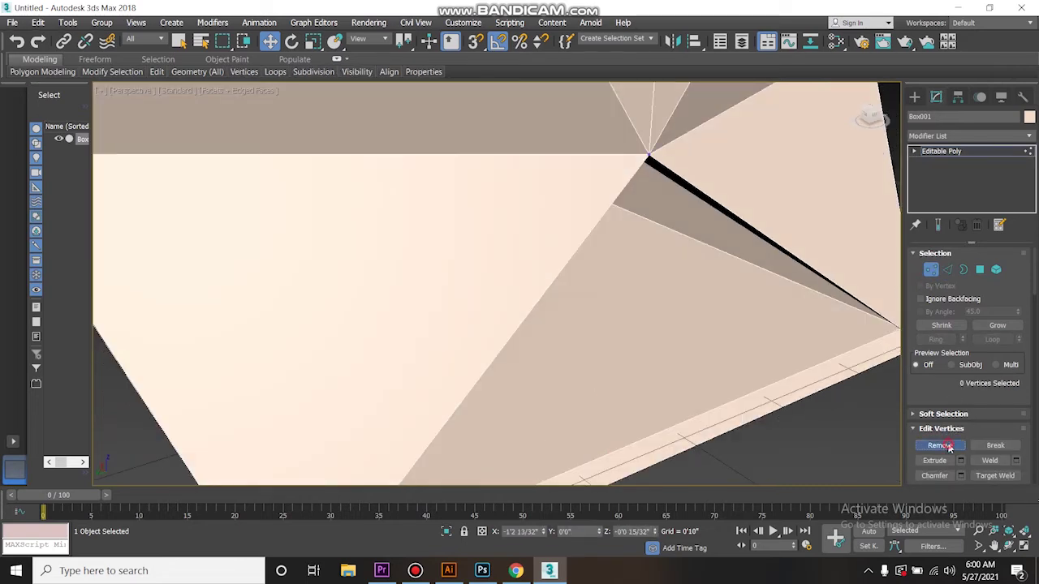
# - Connect the floor's front and rear edges with 1 segment, pinch 0 and slide 0, to split the floor down the middle
pyautogui.keyDown('alt'); pyautogui.moveTo(697, 378); pyautogui.dragTo(901, 410, button='middle'); pyautogui.keyUp('alt')
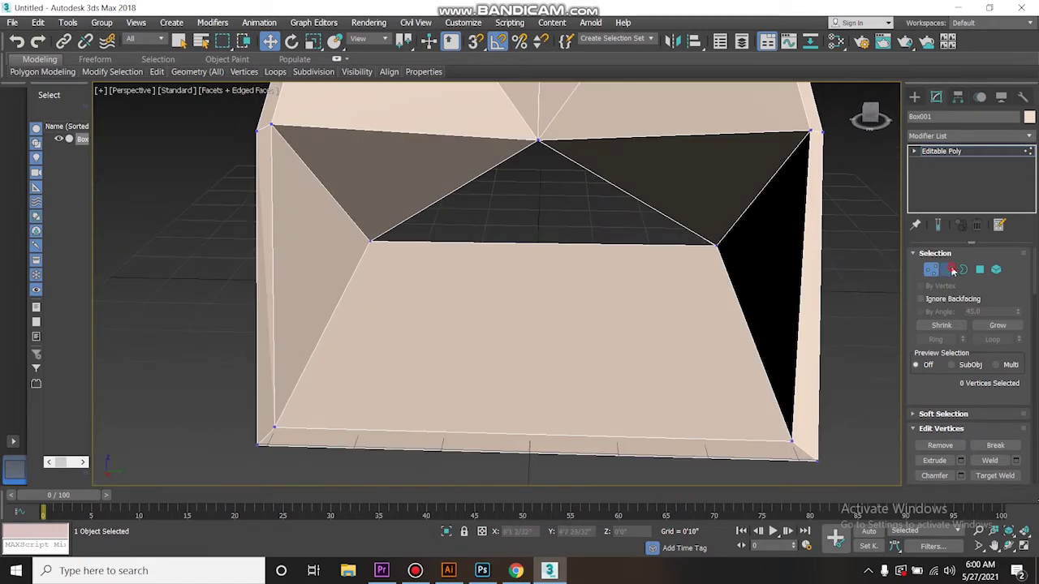
pyautogui.click(948, 270)
pyautogui.moveTo(561, 476); pyautogui.dragTo(560, 475)
pyautogui.rightClick(538, 398)
pyautogui.click(608, 370)
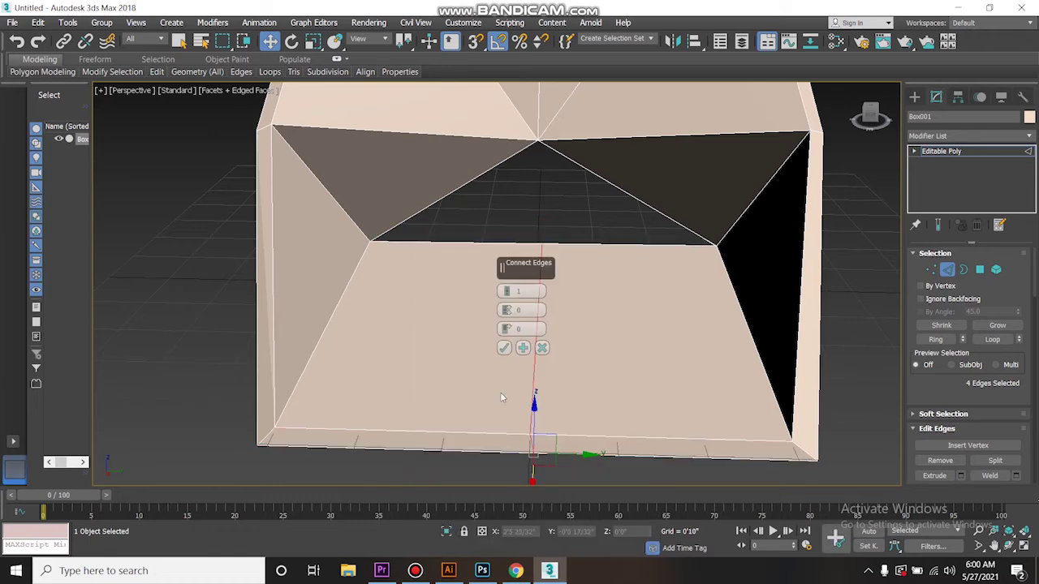
pyautogui.click(504, 348)
# - Raise the inner midpoint vertex of the floor's front rim to about Z 0'2 11/32", undoing the extra move made after it
pyautogui.keyDown('alt'); pyautogui.moveTo(598, 373); pyautogui.dragTo(622, 358, button='middle'); pyautogui.keyUp('alt')
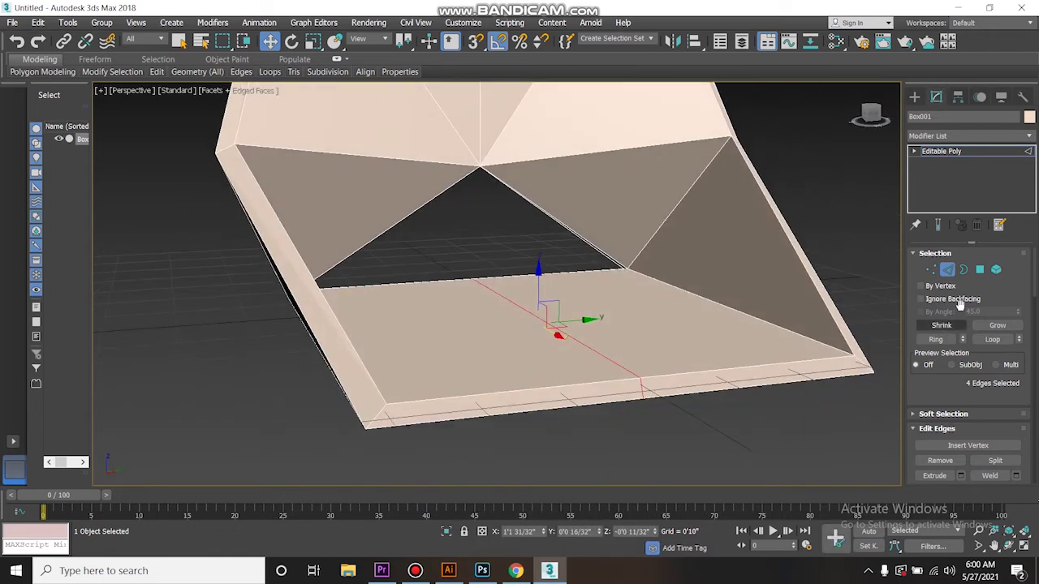
pyautogui.press('1')
pyautogui.click(641, 376)
pyautogui.moveTo(640, 331); pyautogui.dragTo(643, 319)
pyautogui.keyDown('alt'); pyautogui.moveTo(642, 319); pyautogui.dragTo(658, 399, button='middle'); pyautogui.keyUp('alt')
pyautogui.moveTo(663, 398); pyautogui.dragTo(654, 387)
pyautogui.hotkey('ctrl', 'z')
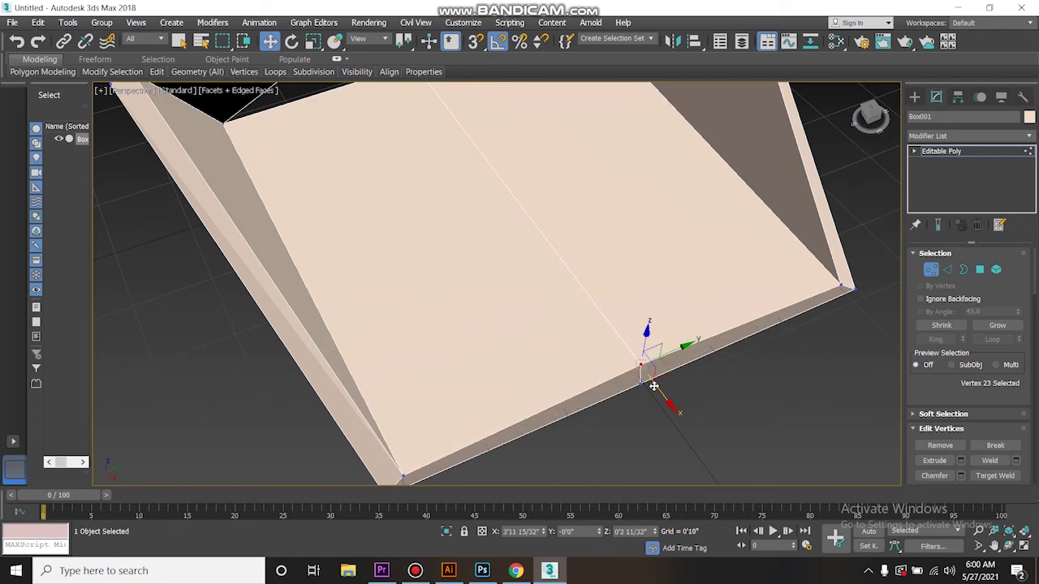
# - Pull the front rim's lower outer midpoint vertex and both outer corner vertices slightly forward, then clear the vertex selection
pyautogui.click(638, 384)
pyautogui.moveTo(656, 405); pyautogui.dragTo(671, 429)
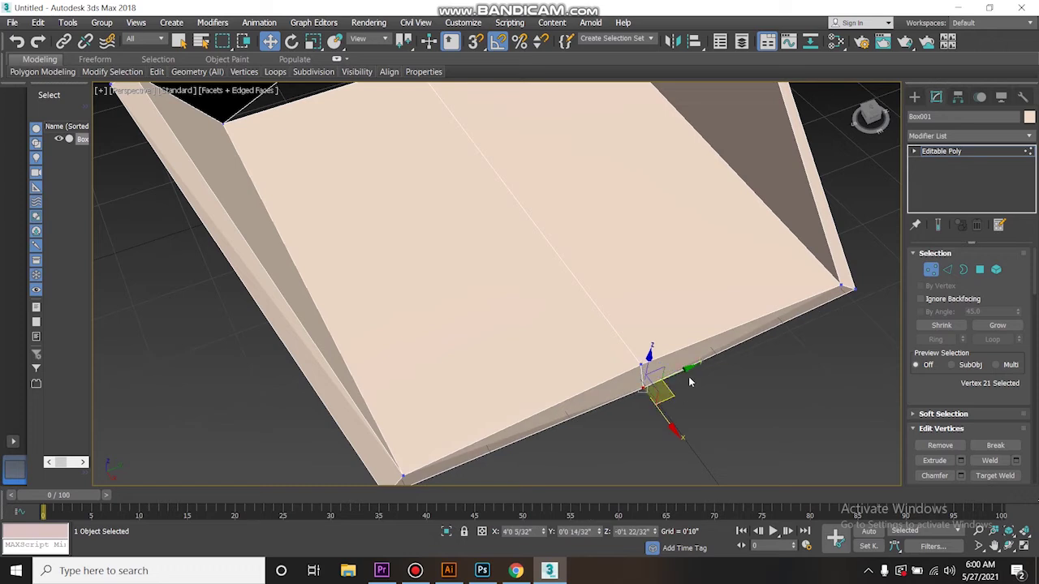
pyautogui.click(853, 291)
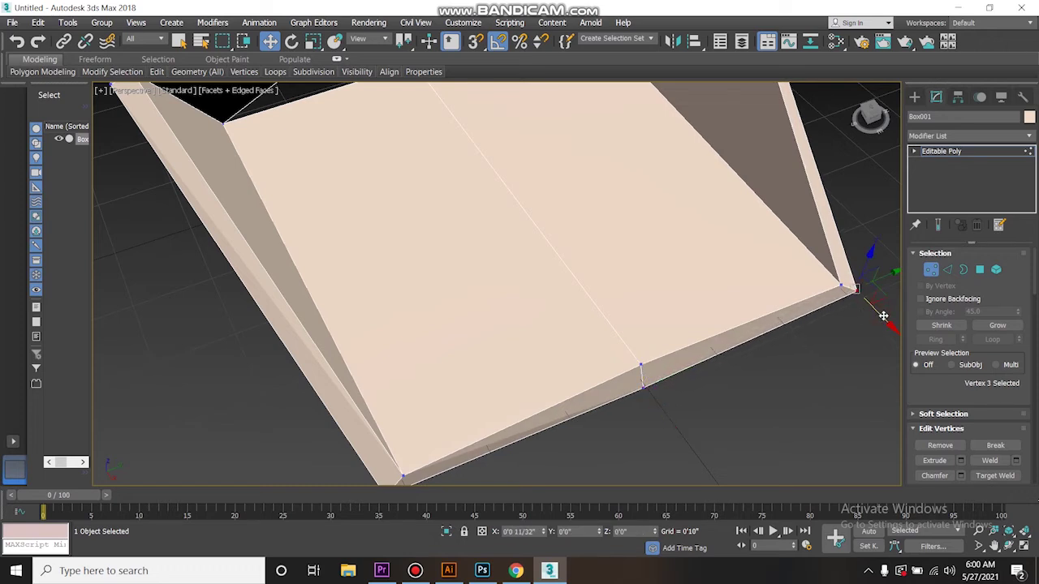
pyautogui.keyDown('alt'); pyautogui.moveTo(792, 351); pyautogui.dragTo(761, 347, button='middle'); pyautogui.keyUp('alt')
pyautogui.click(376, 451)
pyautogui.moveTo(387, 477); pyautogui.dragTo(390, 480)
pyautogui.click(620, 431)
# - Leave vertex level and change the whole box's object color to orange
pyautogui.keyDown('alt'); pyautogui.moveTo(620, 431); pyautogui.dragTo(477, 383, button='middle'); pyautogui.keyUp('alt')
pyautogui.scroll(-5, 627, 403)
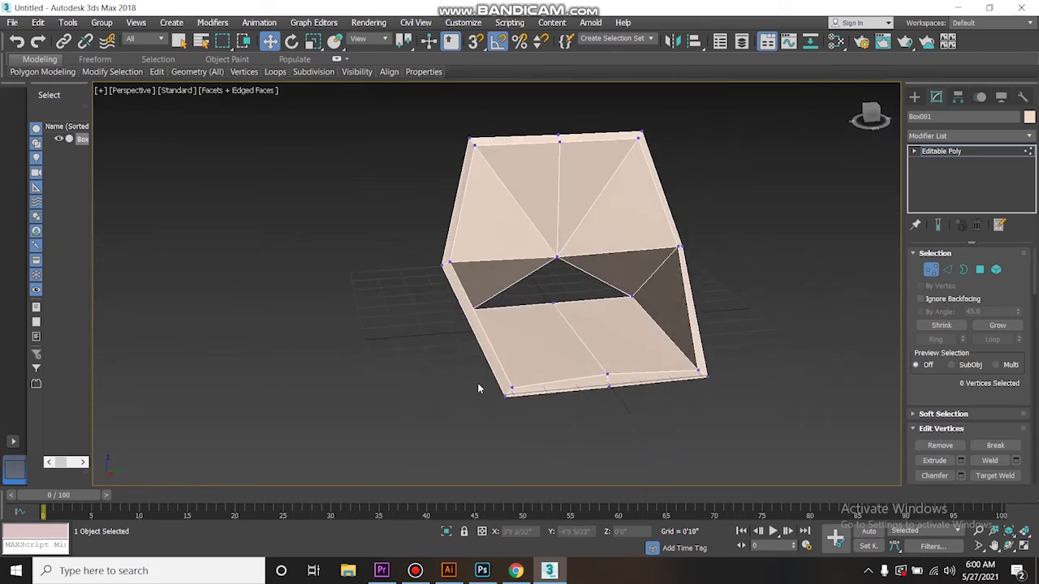
pyautogui.scroll(5, 597, 371)
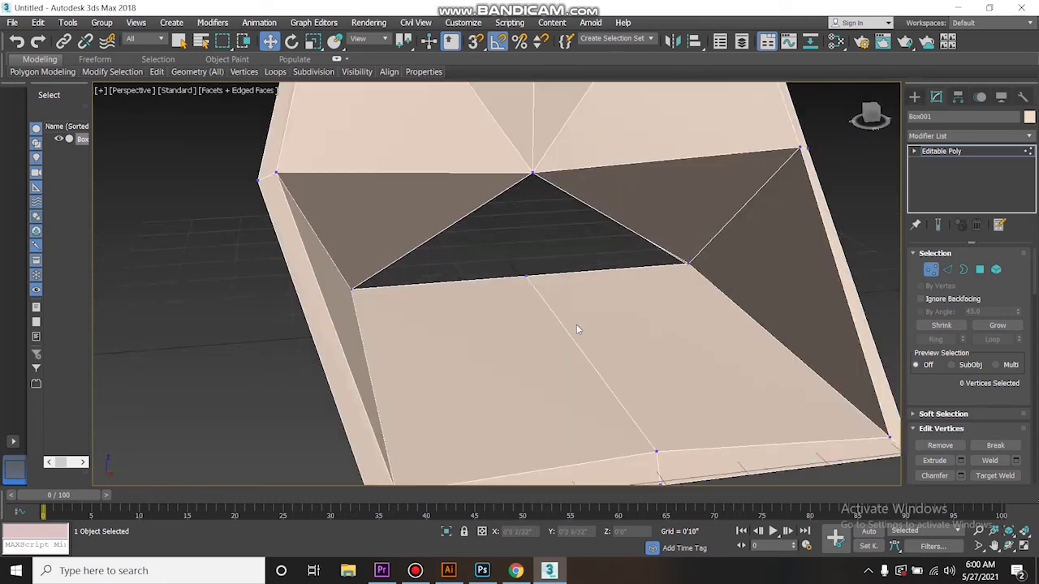
pyautogui.scroll(-3, 567, 315)
pyautogui.click(933, 270)
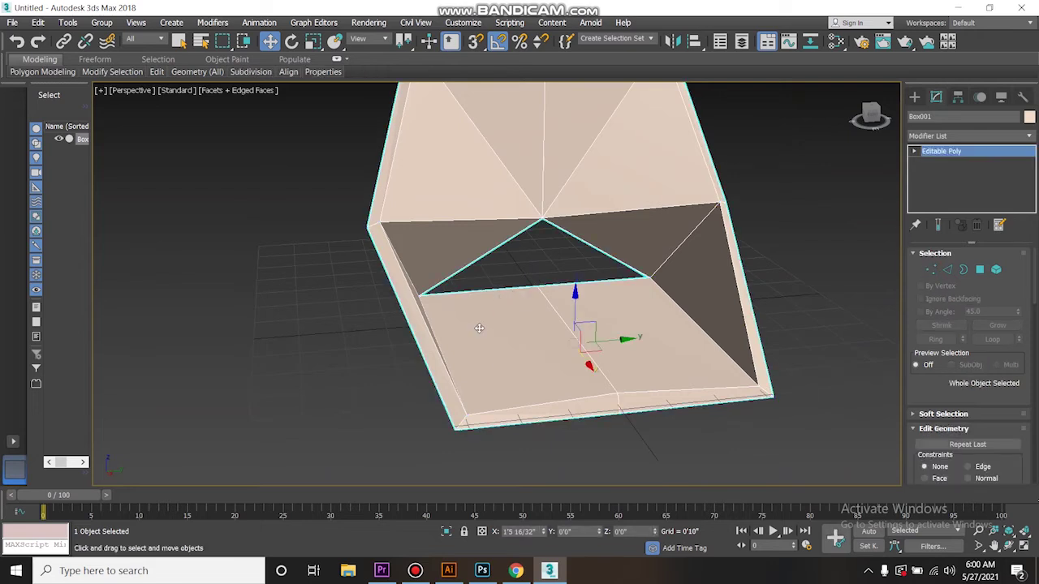
pyautogui.click(656, 426)
pyautogui.scroll(-5, 656, 426)
pyautogui.click(503, 349)
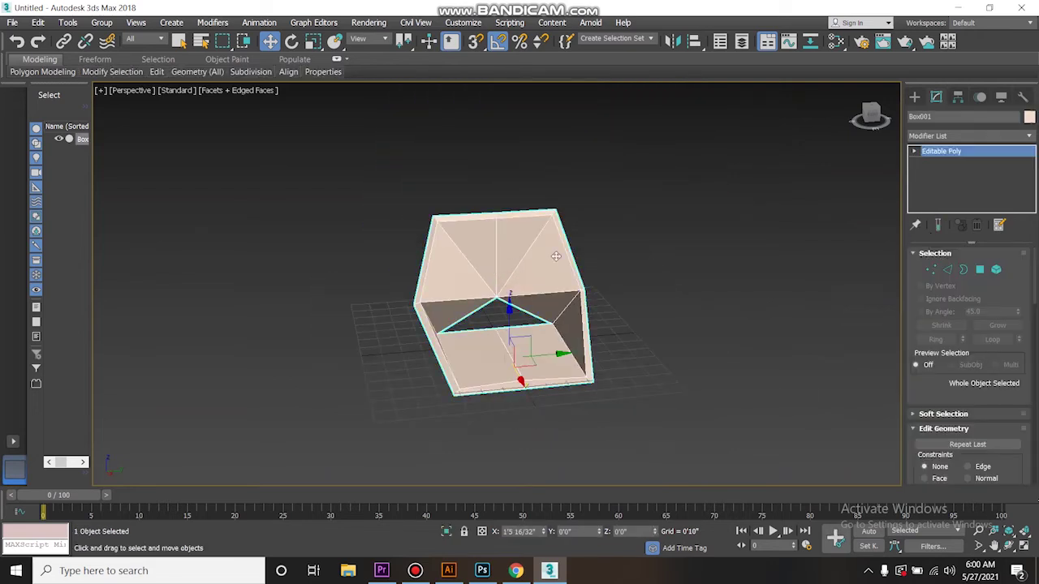
pyautogui.click(1029, 117)
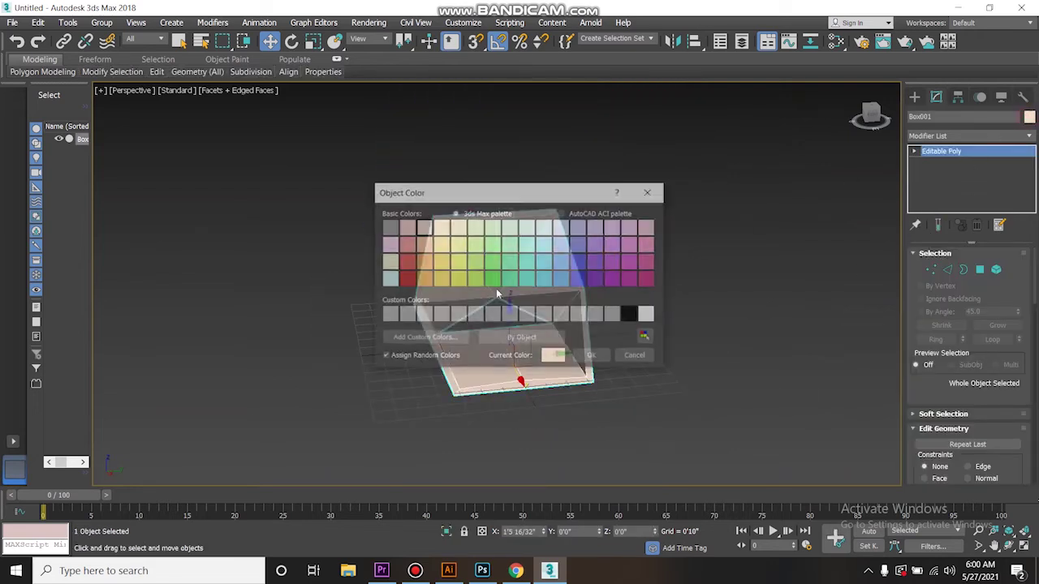
pyautogui.click(422, 283)
pyautogui.click(592, 356)
pyautogui.scroll(2, 521, 363)
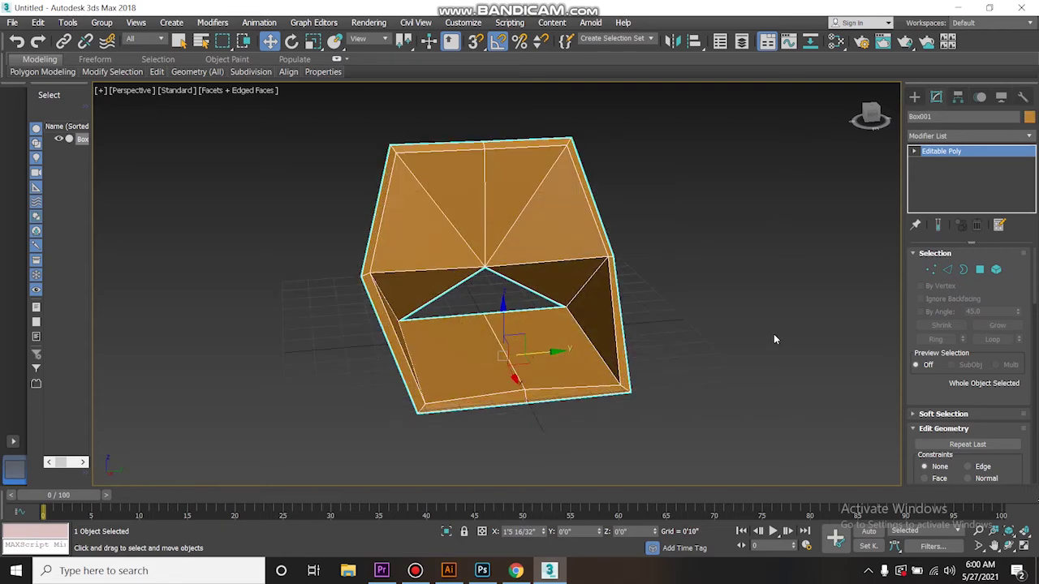
# - Raise the orange box well above the ground grid to leave room for legs
pyautogui.moveTo(747, 342)
pyautogui.keyDown('alt'); pyautogui.mouseDown(button='middle')
pyautogui.moveTo(726, 309)
pyautogui.moveTo(779, 318)
pyautogui.moveTo(745, 324)
pyautogui.mouseUp(button='middle'); pyautogui.keyUp('alt')
pyautogui.moveTo(499, 308); pyautogui.dragTo(525, 185)
pyautogui.scroll(-3, 563, 324)
# - Create a cone under the box with radii about 0'7 17/32" and 0'3 14/32" and height about 1'4 9/32"
pyautogui.keyDown('alt'); pyautogui.moveTo(570, 346); pyautogui.dragTo(794, 298, button='middle'); pyautogui.keyUp('alt')
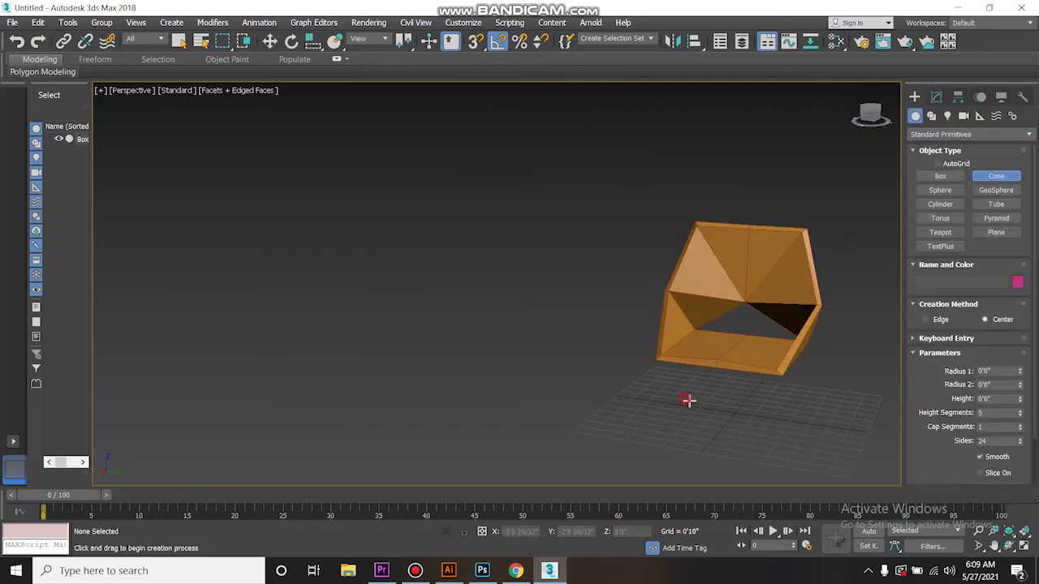
pyautogui.moveTo(686, 399); pyautogui.dragTo(696, 398)
pyautogui.click(703, 375)
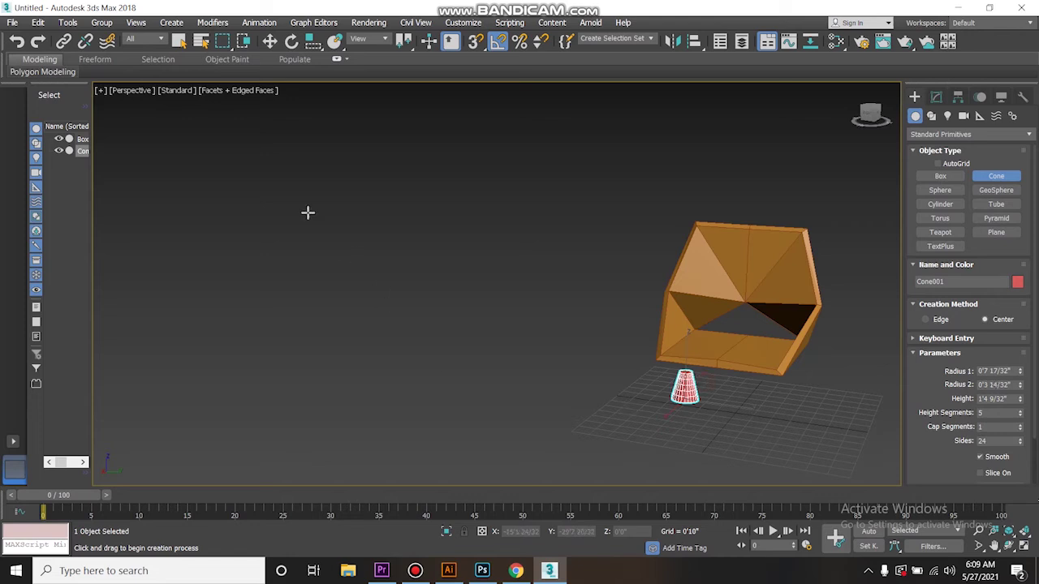
# - Move the cone across the grid until it stands beneath the box's left side
pyautogui.click(270, 41)
pyautogui.keyDown('alt'); pyautogui.moveTo(821, 424); pyautogui.dragTo(770, 425, button='middle'); pyautogui.keyUp('alt')
pyautogui.moveTo(770, 425); pyautogui.dragTo(832, 436)
pyautogui.keyDown('alt'); pyautogui.moveTo(832, 435); pyautogui.dragTo(779, 409, button='middle'); pyautogui.keyUp('alt')
# - Scale the cone into a tall, slender tapered leg that reaches the underside of the box
pyautogui.press('e')
pyautogui.press('r')
pyautogui.moveTo(792, 390); pyautogui.dragTo(789, 416)
pyautogui.keyDown('alt'); pyautogui.moveTo(802, 442); pyautogui.dragTo(786, 408, button='middle'); pyautogui.keyUp('alt')
pyautogui.press('r')
pyautogui.press('w')
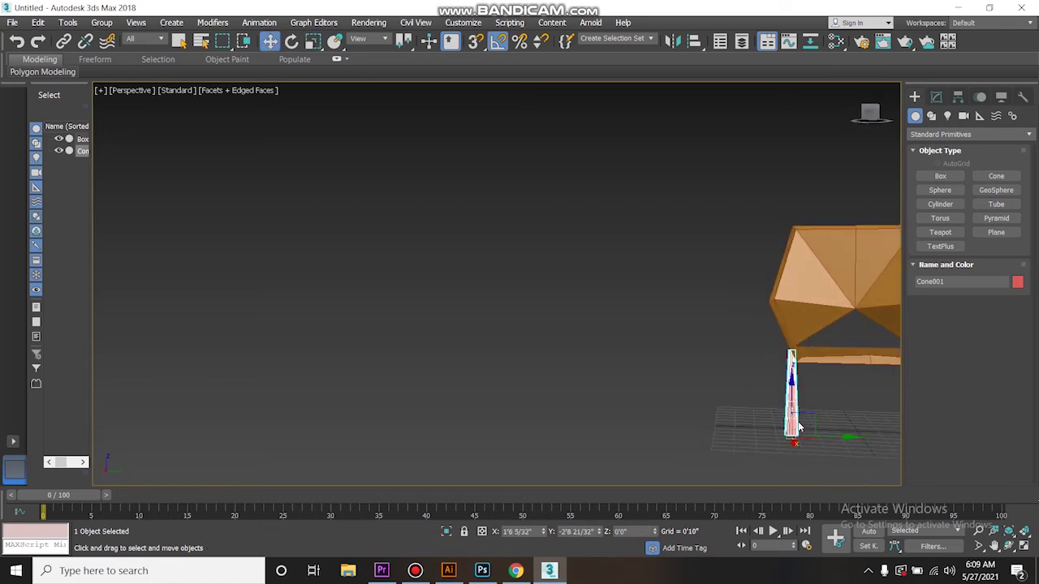
# - Move the leg inward along Y to about -1'2 14/32", under the box's floor
pyautogui.moveTo(834, 435); pyautogui.dragTo(876, 443)
pyautogui.keyDown('alt'); pyautogui.moveTo(859, 435); pyautogui.dragTo(942, 432, button='middle'); pyautogui.keyUp('alt')
pyautogui.keyDown('alt'); pyautogui.moveTo(840, 433); pyautogui.dragTo(790, 404, button='middle'); pyautogui.keyUp('alt')
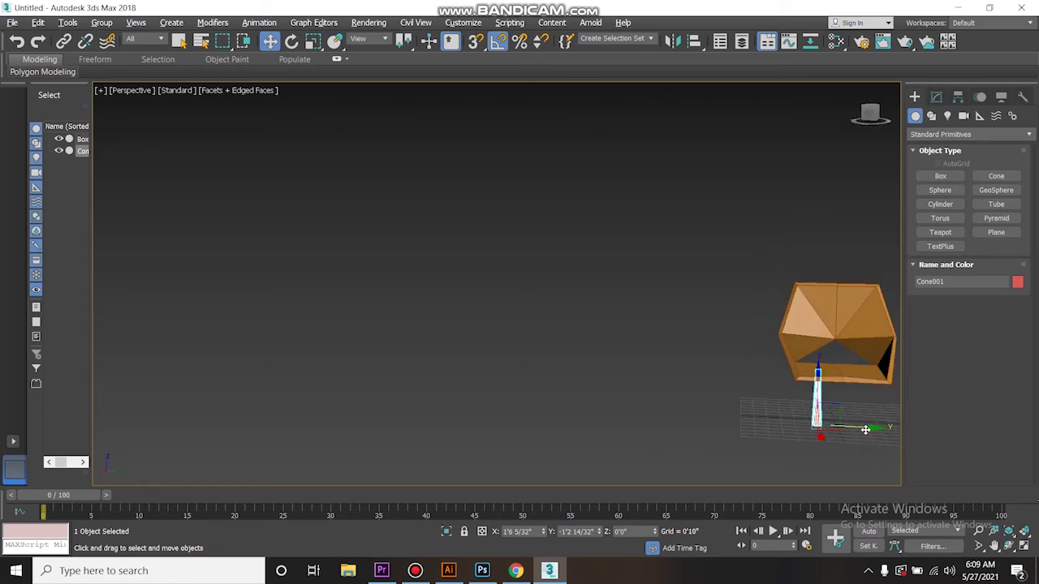
# - Copy the tapered leg along X to make a second leg under the opposite end of the box's floor
pyautogui.keyDown('alt'); pyautogui.moveTo(854, 427); pyautogui.dragTo(875, 431, button='middle'); pyautogui.keyUp('alt')
pyautogui.moveTo(863, 436)
pyautogui.mouseDown()
pyautogui.moveTo(882, 441)
pyautogui.moveTo(837, 424)
pyautogui.moveTo(830, 439)
pyautogui.mouseUp()
pyautogui.click(522, 342)
# - Copy both legs along Y to the opposite side of the box, giving it four legs
pyautogui.moveTo(774, 459)
pyautogui.keyDown('alt'); pyautogui.mouseDown(button='middle')
pyautogui.moveTo(684, 453)
pyautogui.moveTo(786, 440)
pyautogui.mouseUp(button='middle'); pyautogui.keyUp('alt')
pyautogui.click(828, 395)
pyautogui.moveTo(827, 394)
pyautogui.mouseDown()
pyautogui.moveTo(762, 439)
pyautogui.moveTo(827, 395)
pyautogui.moveTo(889, 397)
pyautogui.mouseUp()
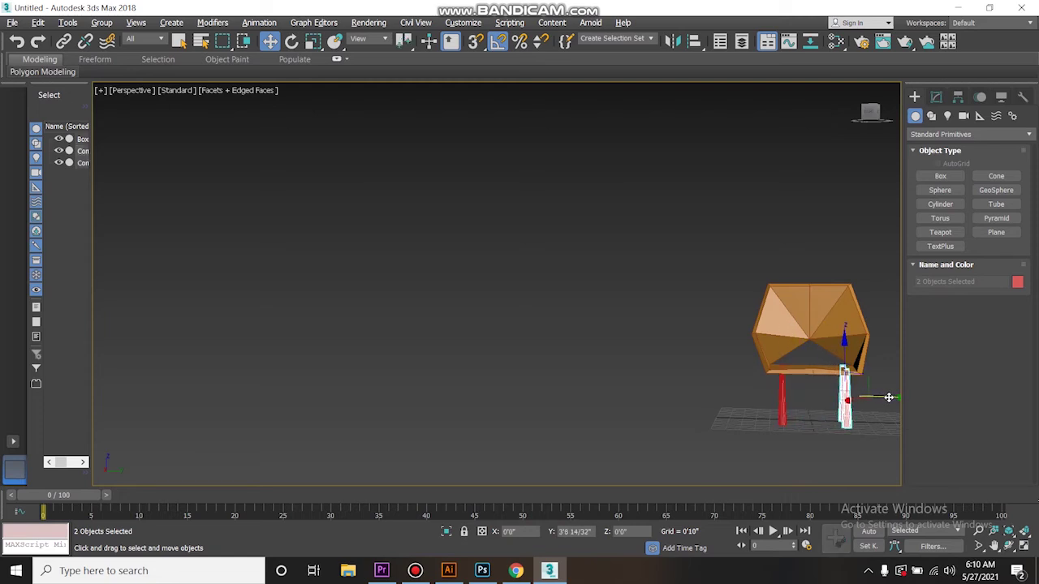
pyautogui.click(522, 342)
pyautogui.click(713, 435)
# - Examine how the four legs meet the underside of the box, picking individual legs
pyautogui.keyDown('alt'); pyautogui.moveTo(714, 434); pyautogui.dragTo(828, 397, button='middle'); pyautogui.keyUp('alt')
pyautogui.scroll(-3, 779, 433)
pyautogui.scroll(5, 816, 471)
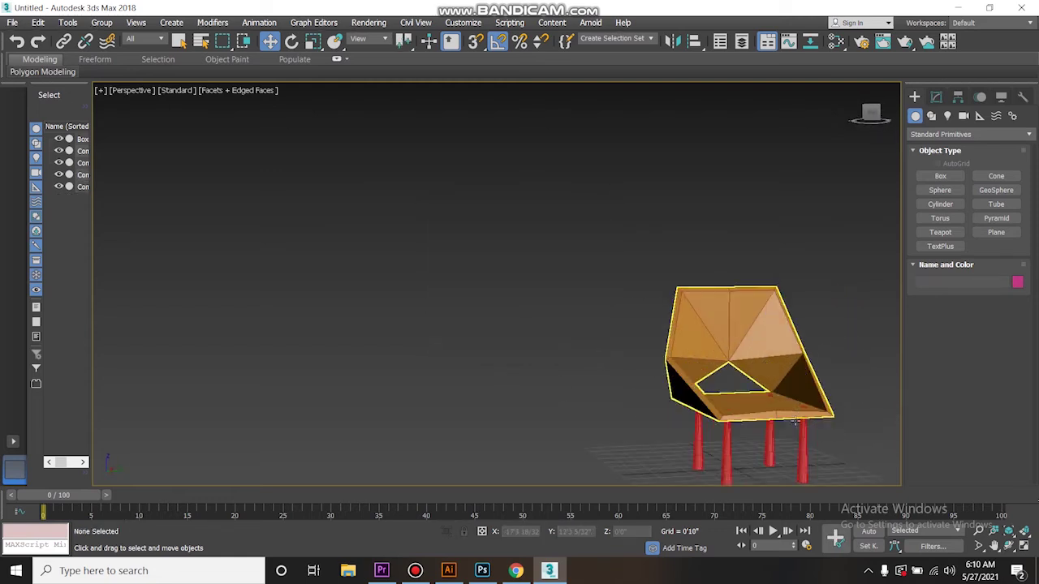
pyautogui.click(807, 465)
pyautogui.click(689, 454)
pyautogui.click(652, 448)
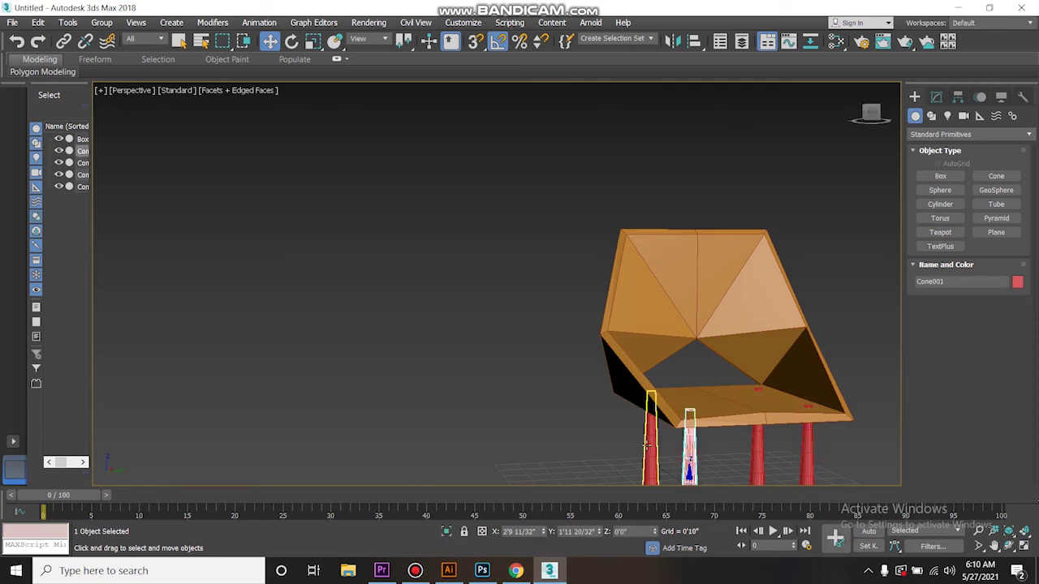
pyautogui.click(757, 449)
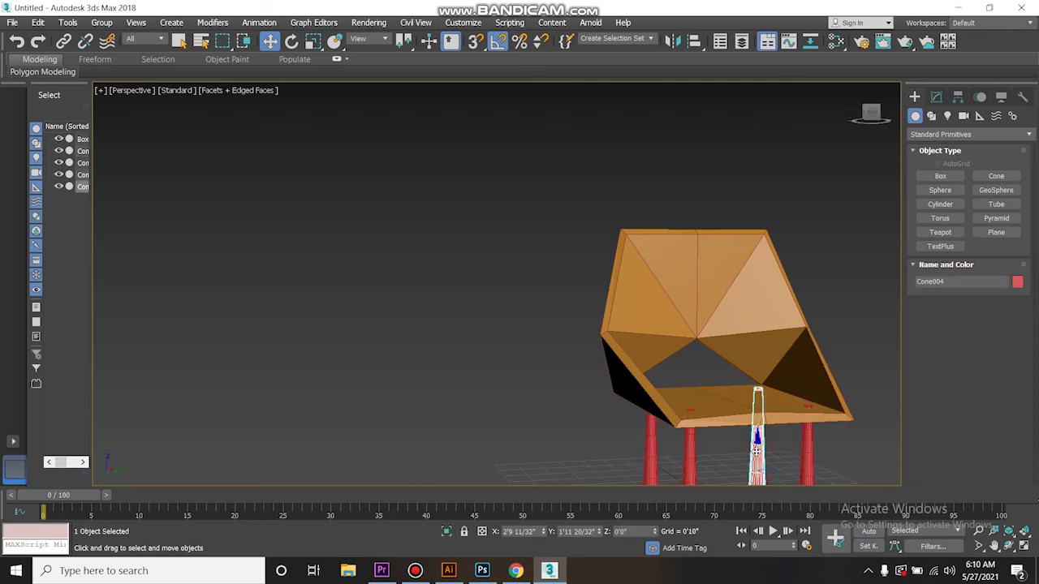
pyautogui.scroll(-3, 835, 452)
# - Select all four legs and lower them slightly along Z to about -0'0 8/32"
pyautogui.moveTo(674, 481); pyautogui.dragTo(845, 410)
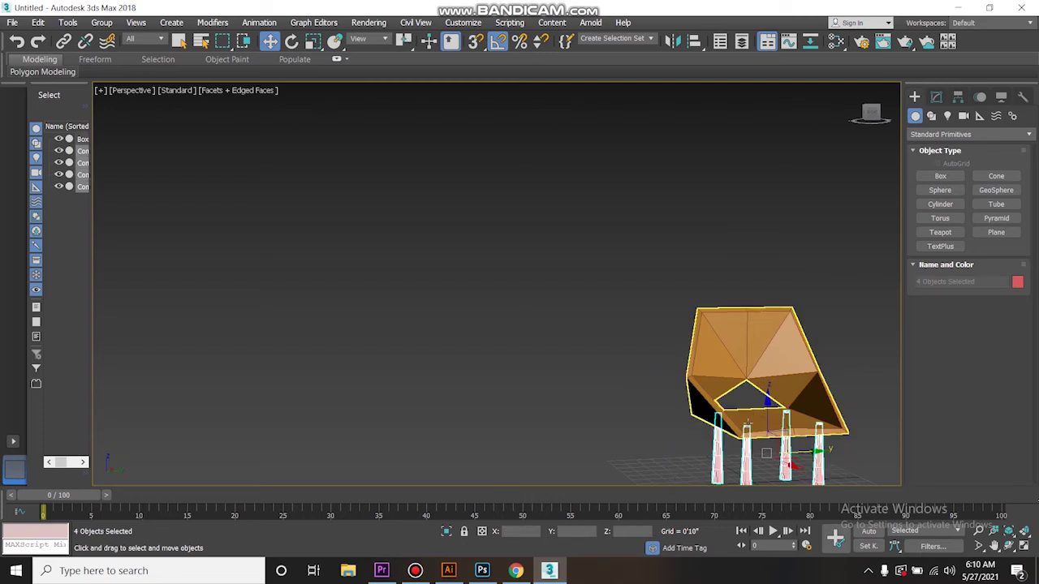
pyautogui.press('r')
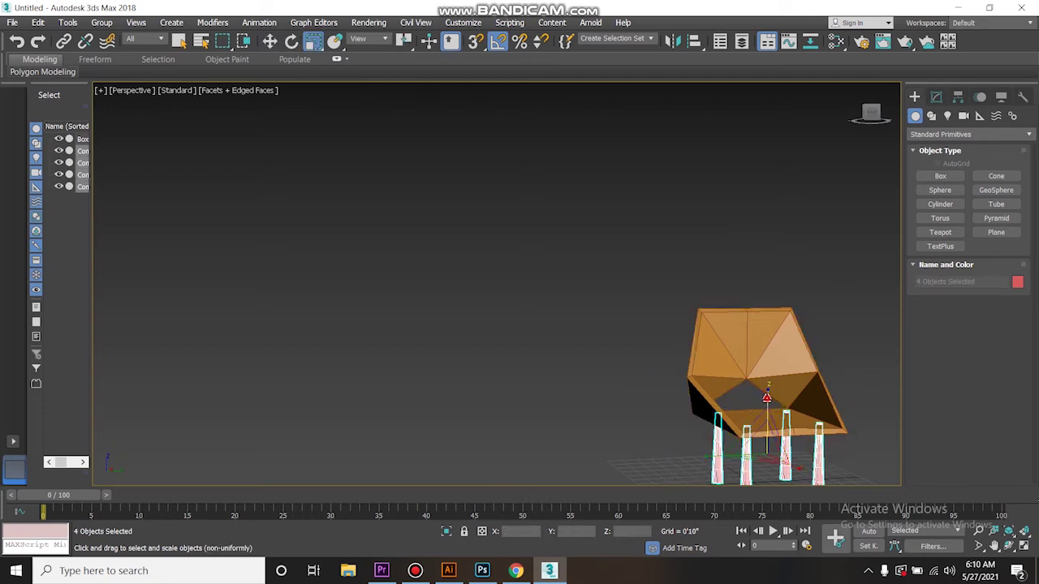
pyautogui.scroll(-3, 765, 398)
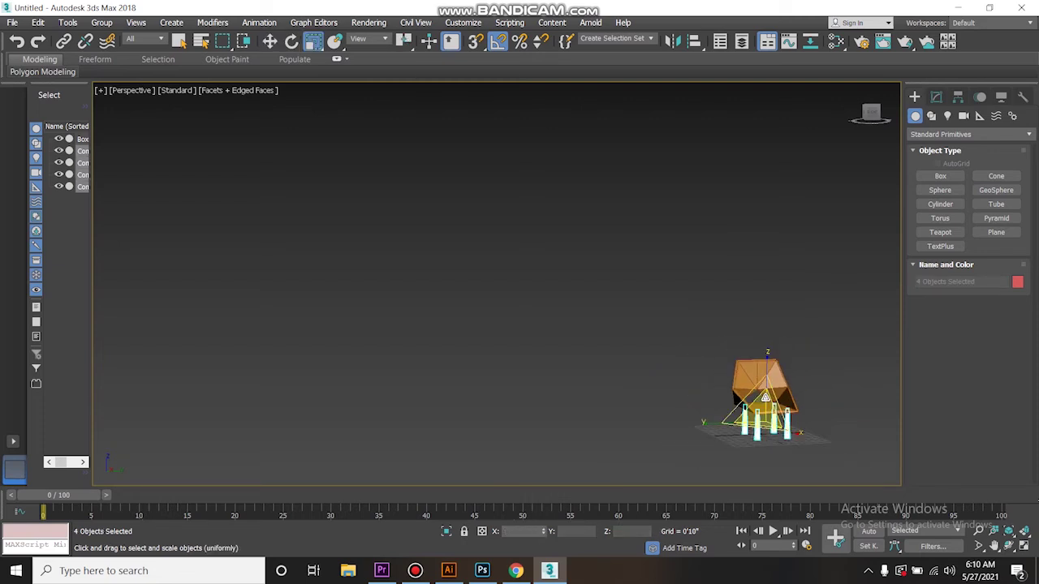
pyautogui.press('w')
pyautogui.scroll(10, 766, 438)
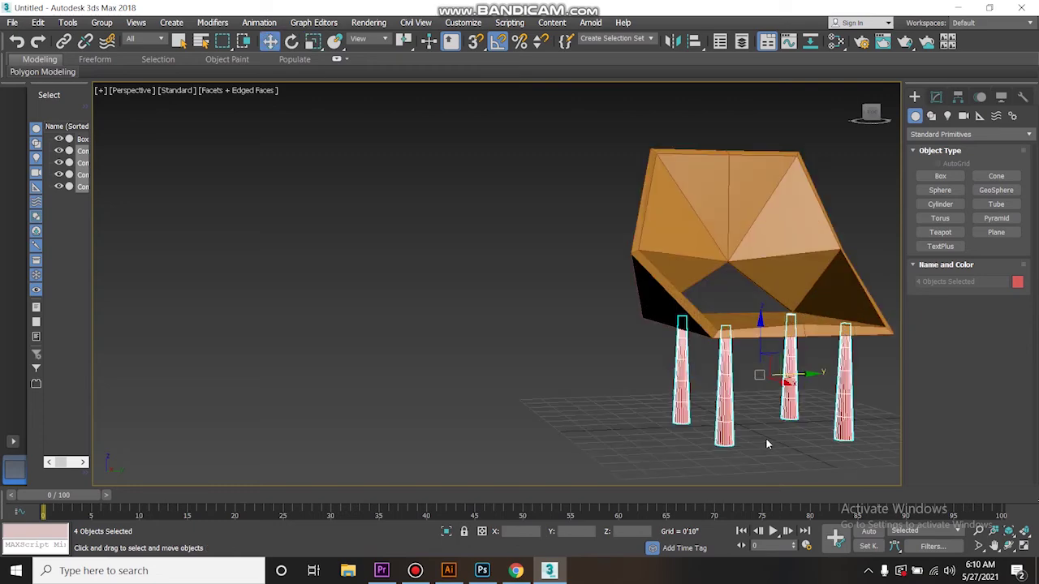
pyautogui.keyDown('alt'); pyautogui.moveTo(723, 444); pyautogui.dragTo(664, 428, button='middle'); pyautogui.keyUp('alt')
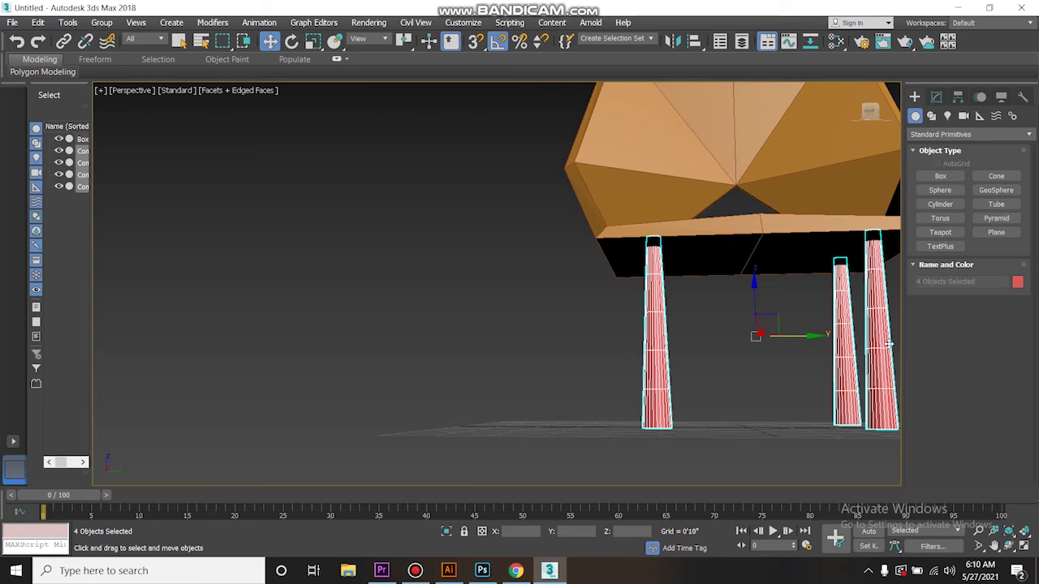
pyautogui.moveTo(615, 336); pyautogui.dragTo(897, 410)
pyautogui.moveTo(753, 288); pyautogui.dragTo(754, 292)
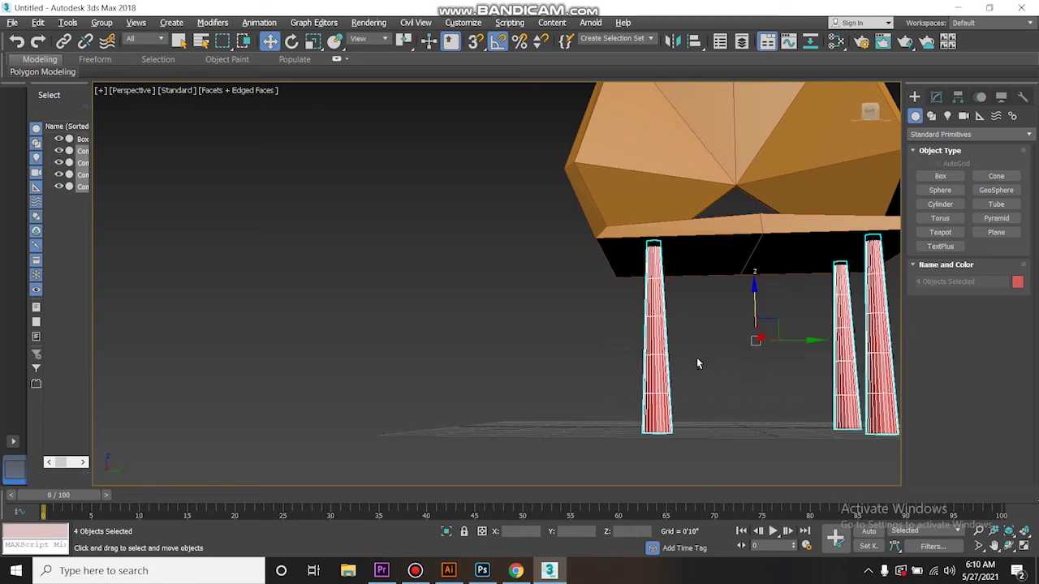
pyautogui.scroll(-5, 605, 378)
pyautogui.click(840, 414)
pyautogui.keyDown('alt'); pyautogui.moveTo(822, 398); pyautogui.dragTo(795, 407, button='middle'); pyautogui.keyUp('alt')
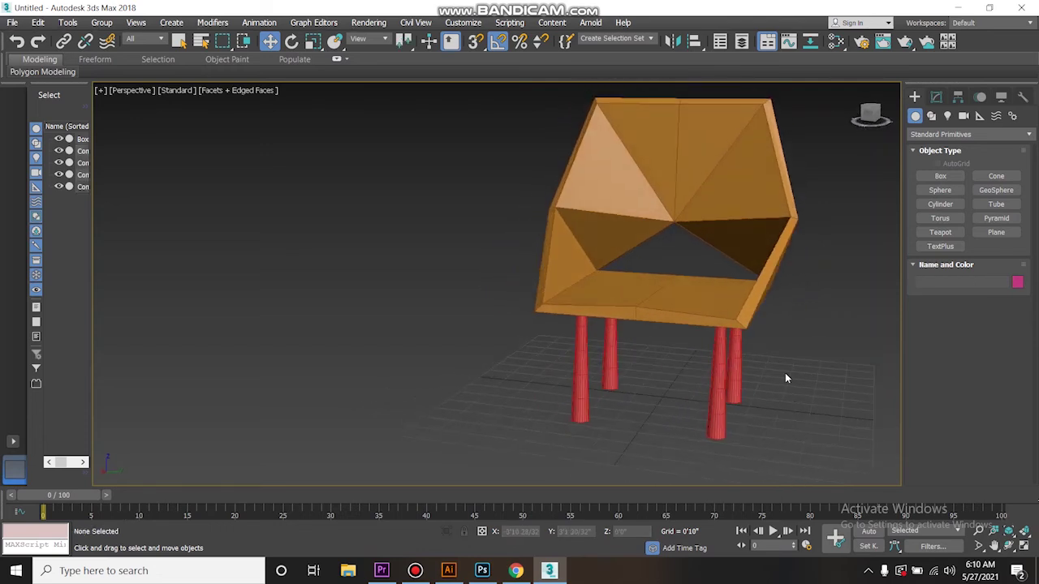
# - Group the faceted box and its four legs into one chair object
pyautogui.scroll(-3, 785, 378)
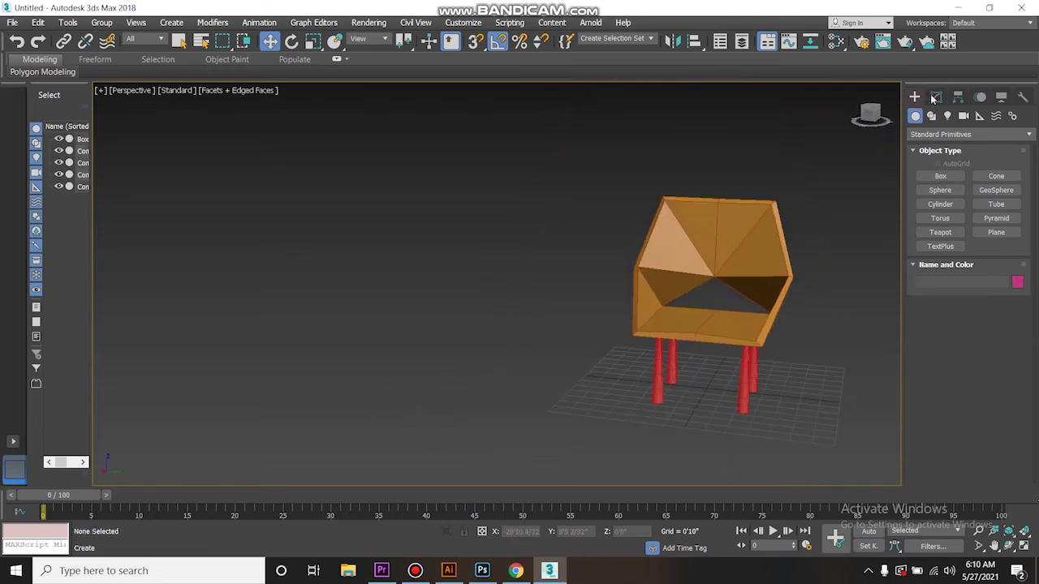
pyautogui.click(809, 310)
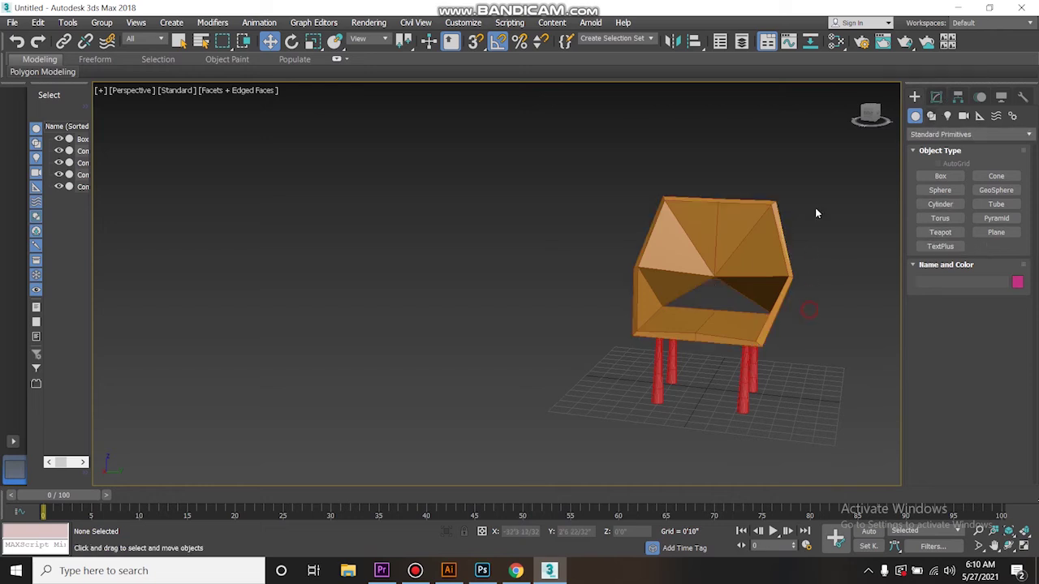
pyautogui.moveTo(619, 419); pyautogui.dragTo(616, 421)
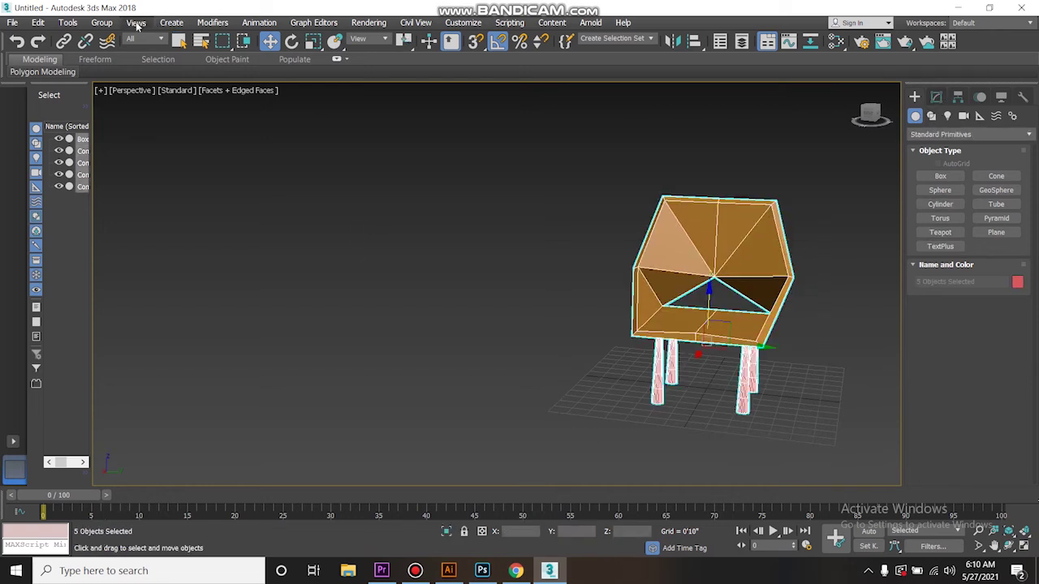
pyautogui.click(102, 23)
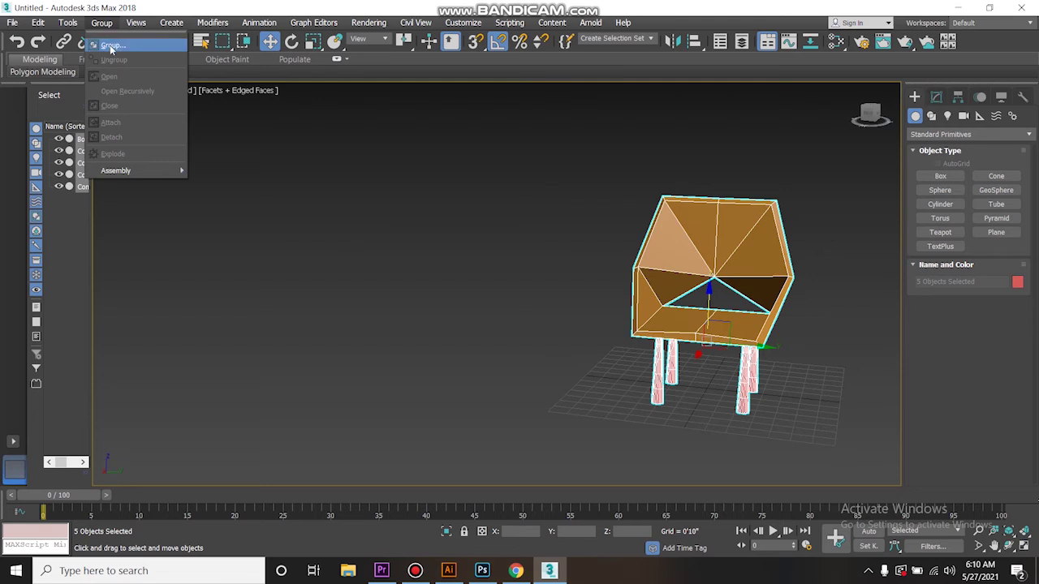
pyautogui.click(113, 44)
pyautogui.click(530, 309)
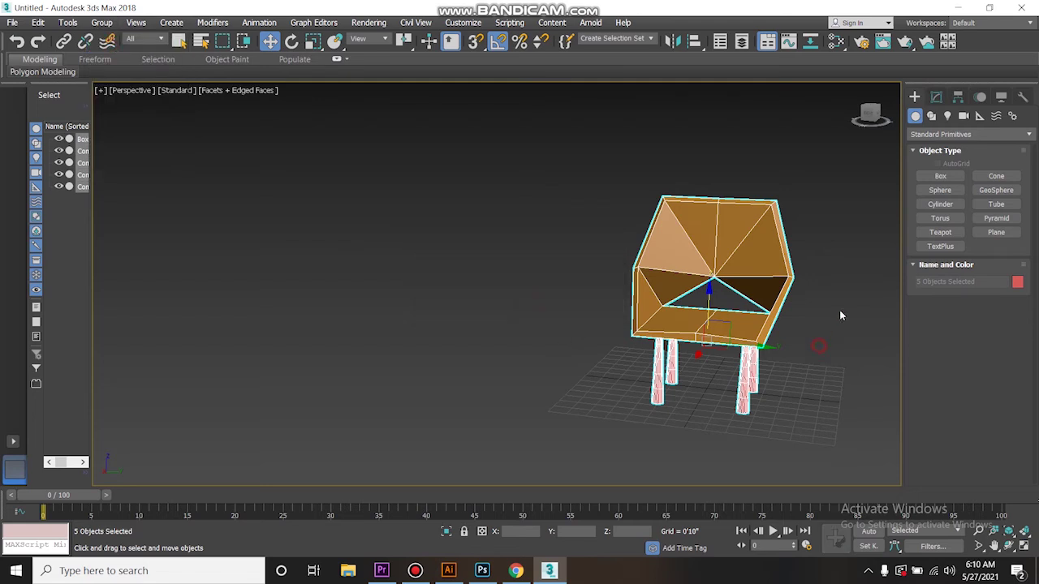
# - Create a floor plane on the grid beneath the chair
pyautogui.click(996, 233)
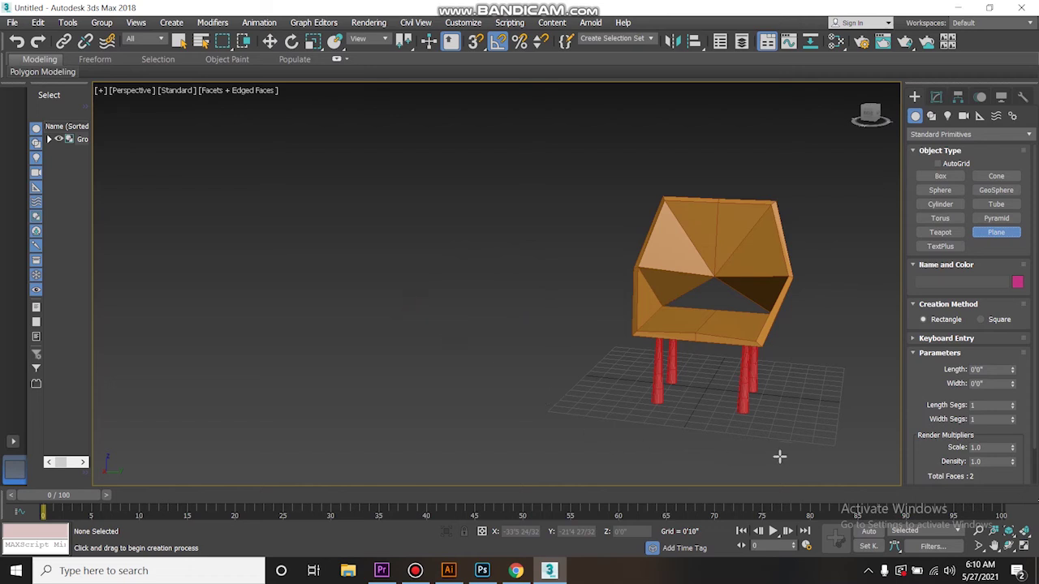
pyautogui.moveTo(844, 455); pyautogui.dragTo(872, 484)
pyautogui.press('w')
pyautogui.scroll(-5, 581, 360)
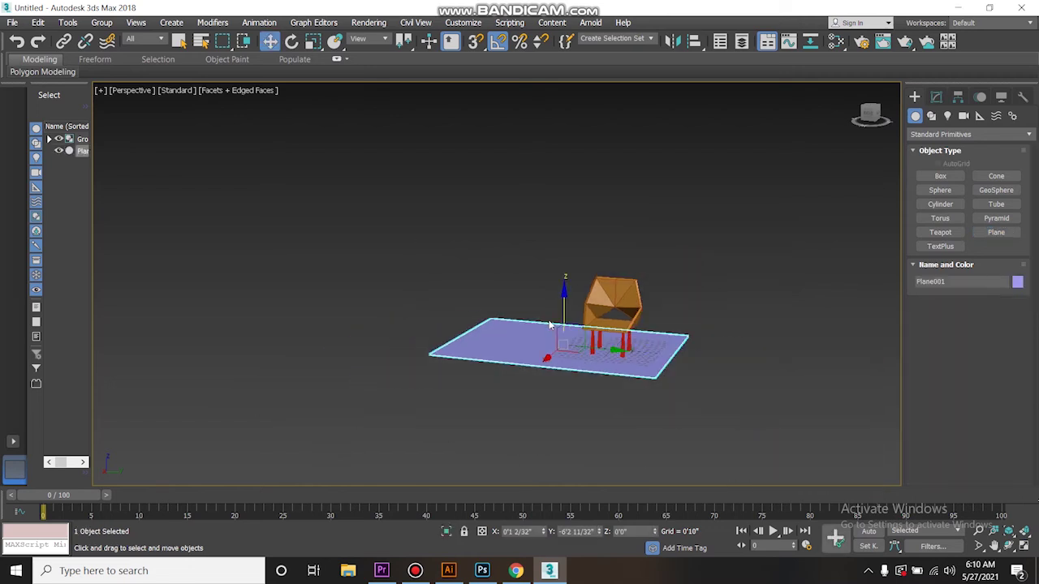
# - Move the plane along Y beneath the chair and scale it to about 169% in X and 148% in Y
pyautogui.keyDown('alt'); pyautogui.moveTo(614, 349); pyautogui.dragTo(575, 370, button='middle'); pyautogui.keyUp('alt')
pyautogui.moveTo(576, 369); pyautogui.dragTo(525, 392)
pyautogui.press('r')
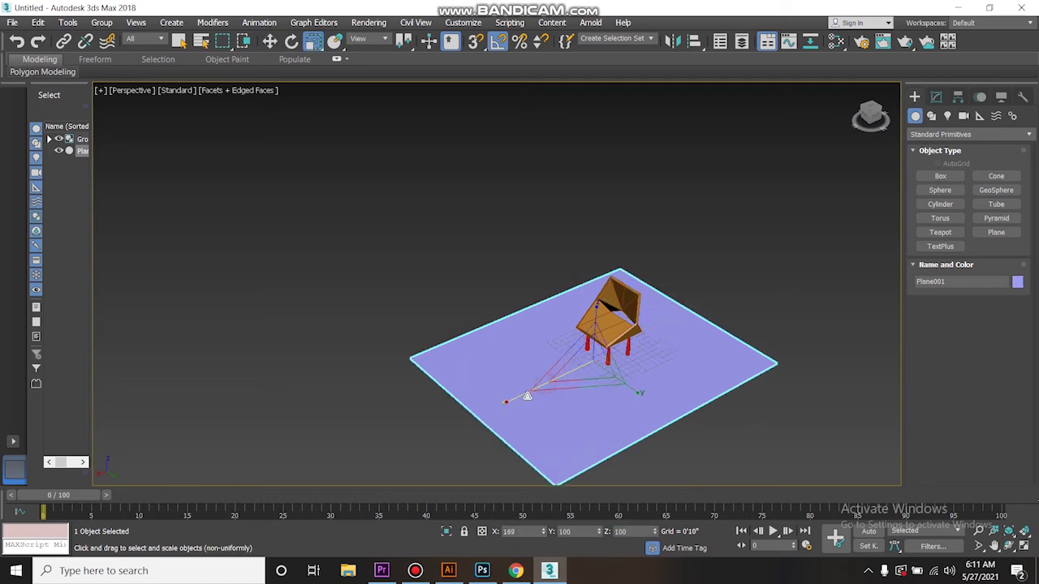
pyautogui.moveTo(637, 395); pyautogui.dragTo(626, 355)
pyautogui.keyDown('alt'); pyautogui.moveTo(622, 364); pyautogui.dragTo(608, 347, button='middle'); pyautogui.keyUp('alt')
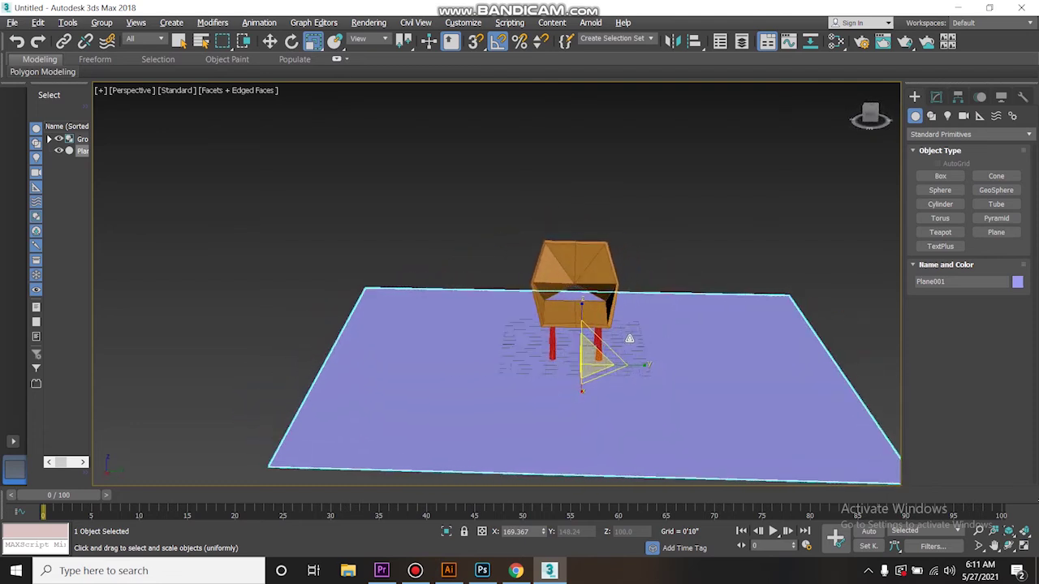
# - Copy the chair group along X to about 13'1 11/32", in front of the original chair
pyautogui.click(560, 308)
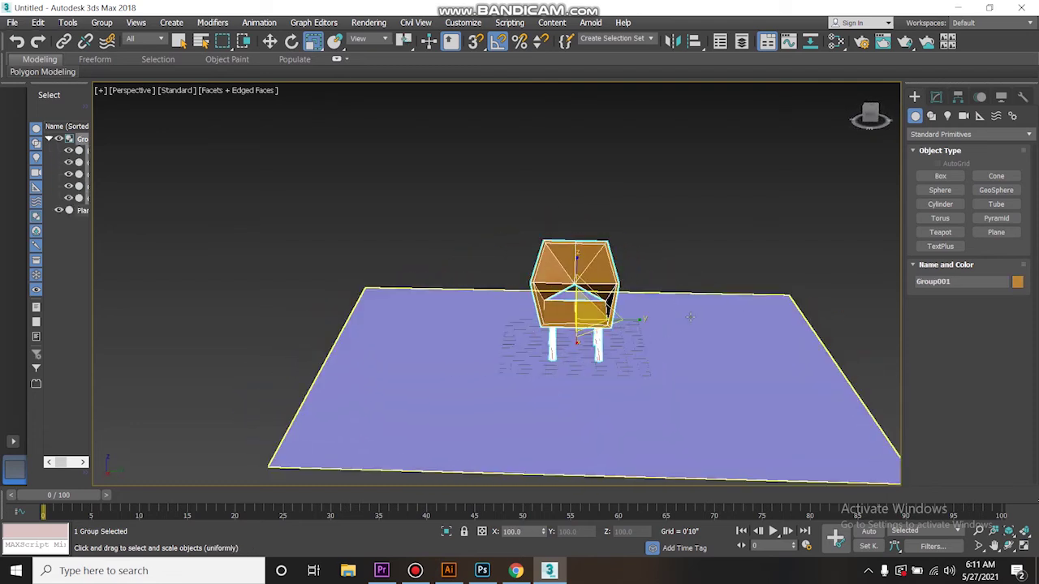
pyautogui.press('w')
pyautogui.keyDown('alt'); pyautogui.moveTo(629, 371); pyautogui.dragTo(638, 348, button='middle'); pyautogui.keyUp('alt')
pyautogui.keyDown('shift'); pyautogui.moveTo(638, 348); pyautogui.dragTo(749, 398); pyautogui.keyUp('shift')
pyautogui.click(524, 342)
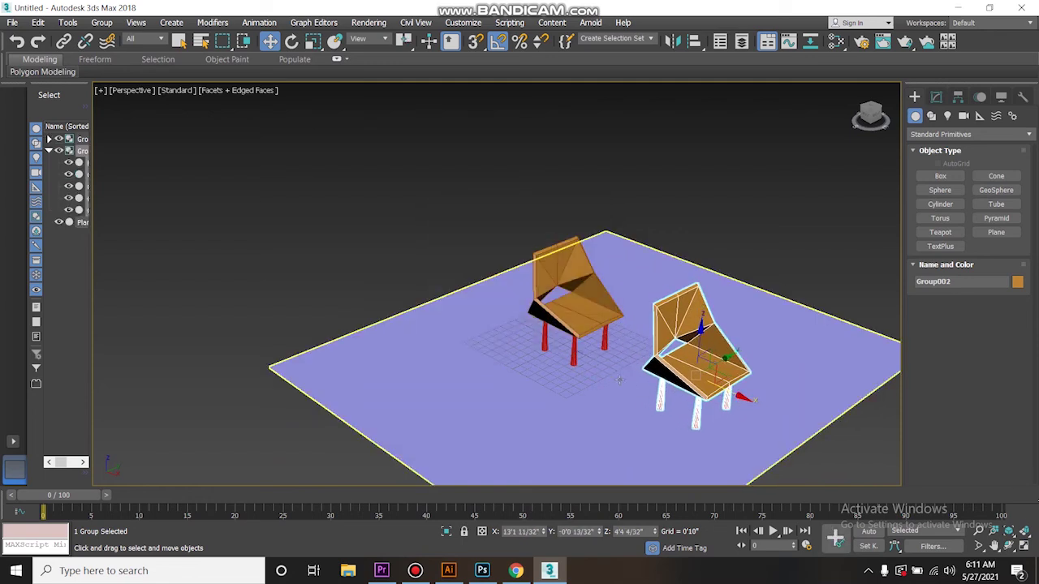
# - Rotate the copied chair -180 degrees about Z so it faces the original chair
pyautogui.press('e')
pyautogui.moveTo(721, 403); pyautogui.dragTo(616, 381)
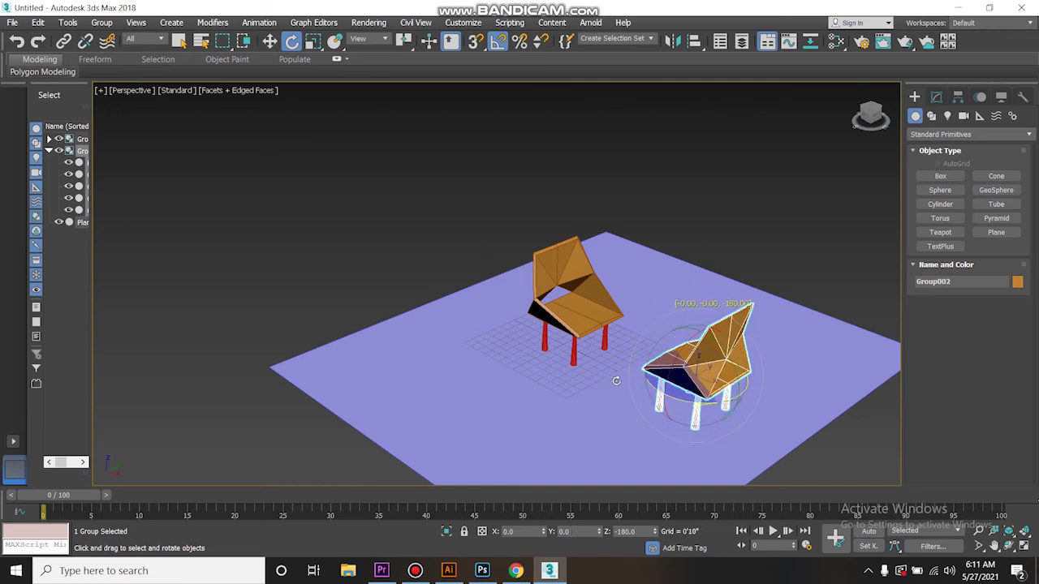
pyautogui.moveTo(616, 381)
pyautogui.keyDown('alt'); pyautogui.mouseDown(button='middle')
pyautogui.moveTo(638, 364)
pyautogui.moveTo(597, 372)
pyautogui.mouseUp(button='middle'); pyautogui.keyUp('alt')
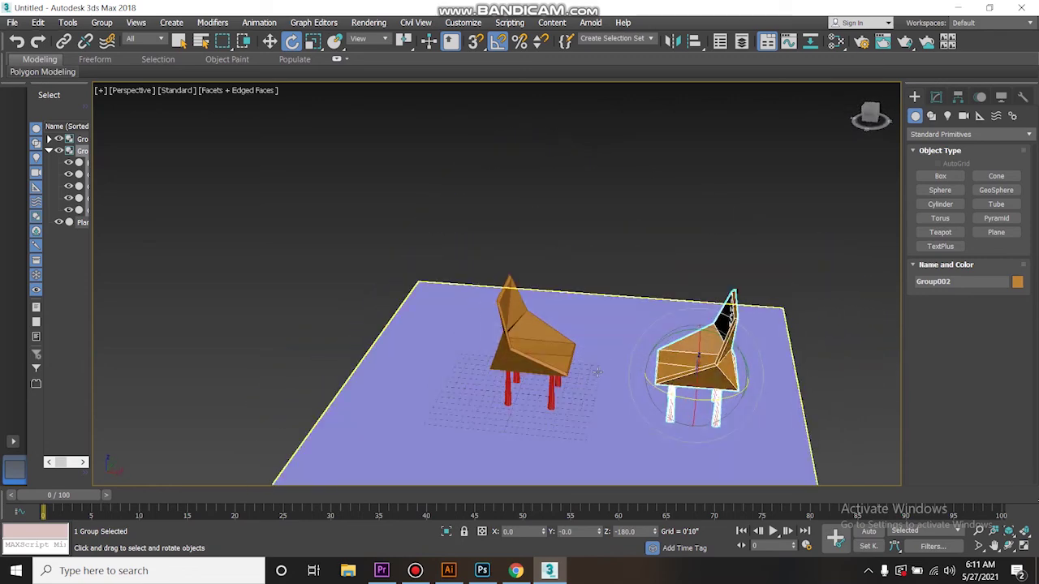
# - Move the original chair back along X to about -3'9 4/32", widening the gap between the chairs
pyautogui.click(549, 361)
pyautogui.press('w')
pyautogui.moveTo(581, 366); pyautogui.dragTo(516, 361)
# - Create a box between the chairs, about 11'10 3/32" long, 6'9 20/32" wide and 8'5 9/32" high
pyautogui.click(937, 180)
pyautogui.keyDown('alt'); pyautogui.moveTo(565, 312); pyautogui.dragTo(570, 335, button='middle'); pyautogui.keyUp('alt')
pyautogui.moveTo(548, 303); pyautogui.dragTo(635, 454)
pyautogui.click(641, 350)
pyautogui.keyDown('alt'); pyautogui.moveTo(641, 350); pyautogui.dragTo(616, 323, button='middle'); pyautogui.keyUp('alt')
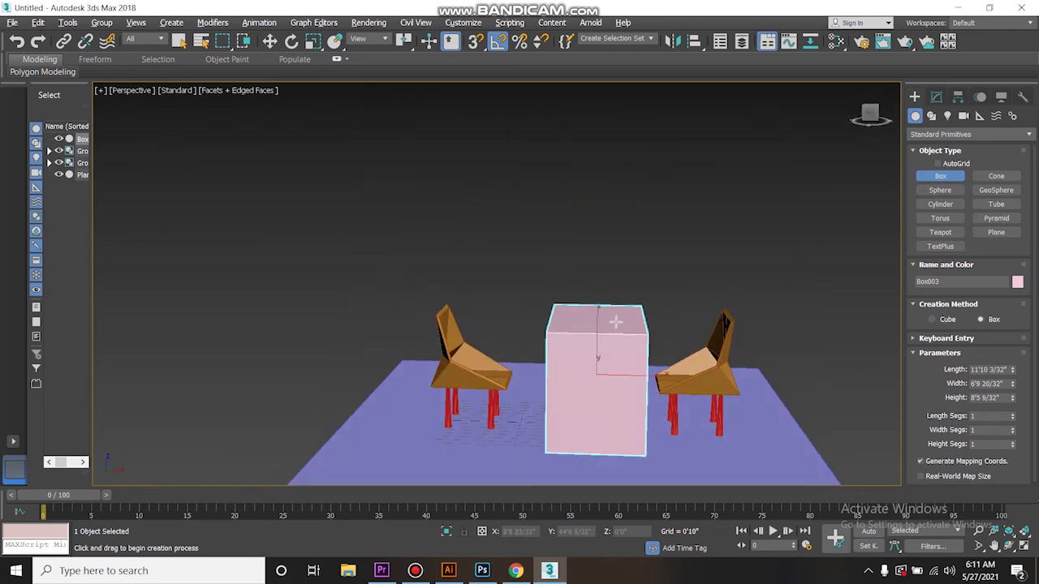
# - Flatten the new box to about 18% along Z and raise it above the floor as a tabletop
pyautogui.press('r')
pyautogui.moveTo(596, 375); pyautogui.dragTo(595, 493)
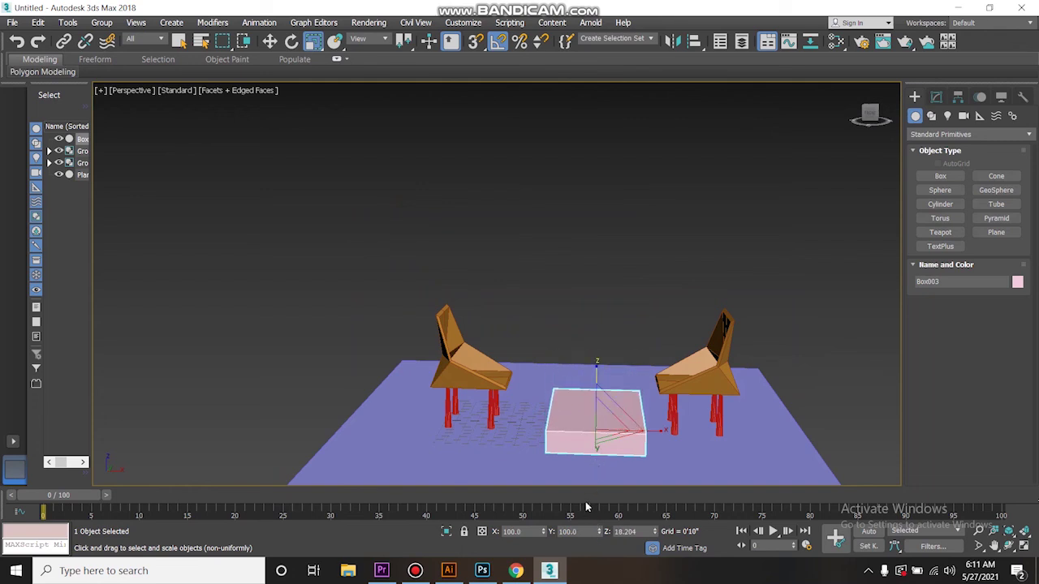
pyautogui.press('w')
pyautogui.moveTo(598, 378); pyautogui.dragTo(571, 359)
# - Switch to the four-viewport layout and frame the original chair and the tabletop in the Top view
pyautogui.click(491, 422)
pyautogui.click(490, 410)
pyautogui.keyDown('alt'); pyautogui.moveTo(496, 376); pyautogui.dragTo(404, 364, button='middle'); pyautogui.keyUp('alt')
pyautogui.scroll(-3, 403, 364)
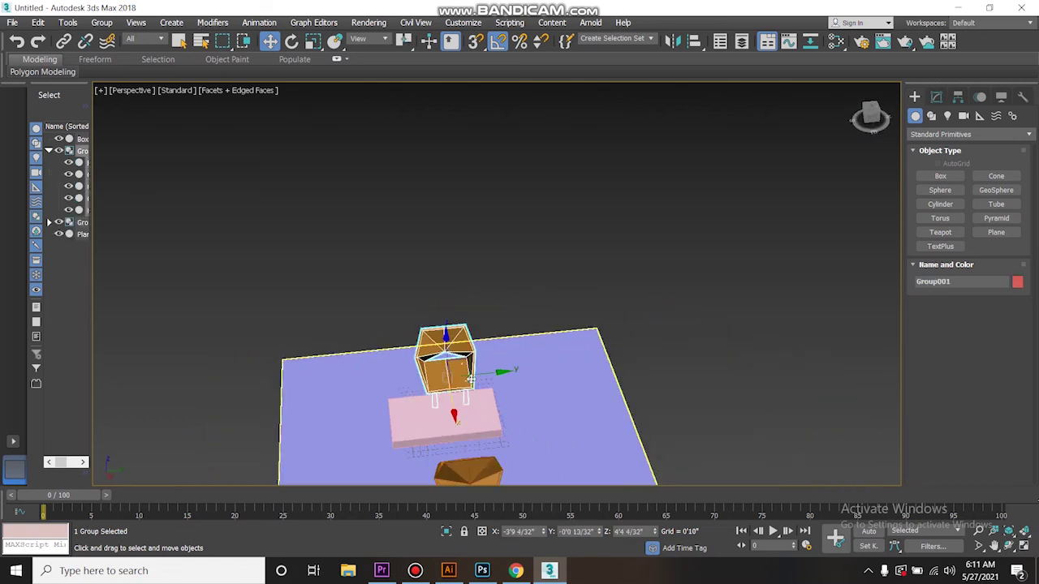
pyautogui.click(607, 269)
pyautogui.hotkey('alt', 'w')
pyautogui.scroll(-3, 317, 332)
pyautogui.scroll(-8, 304, 188)
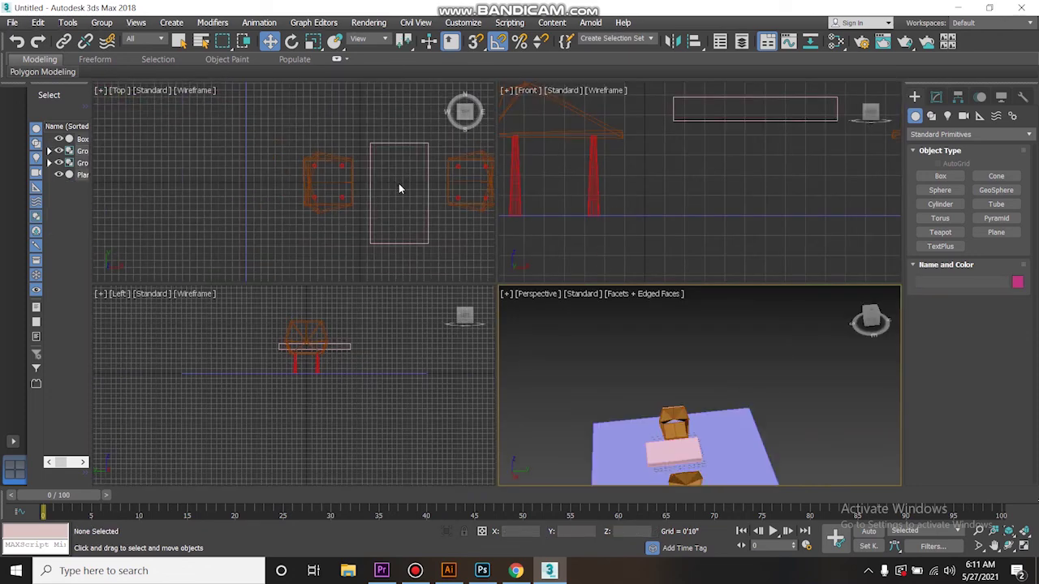
pyautogui.scroll(4, 436, 188)
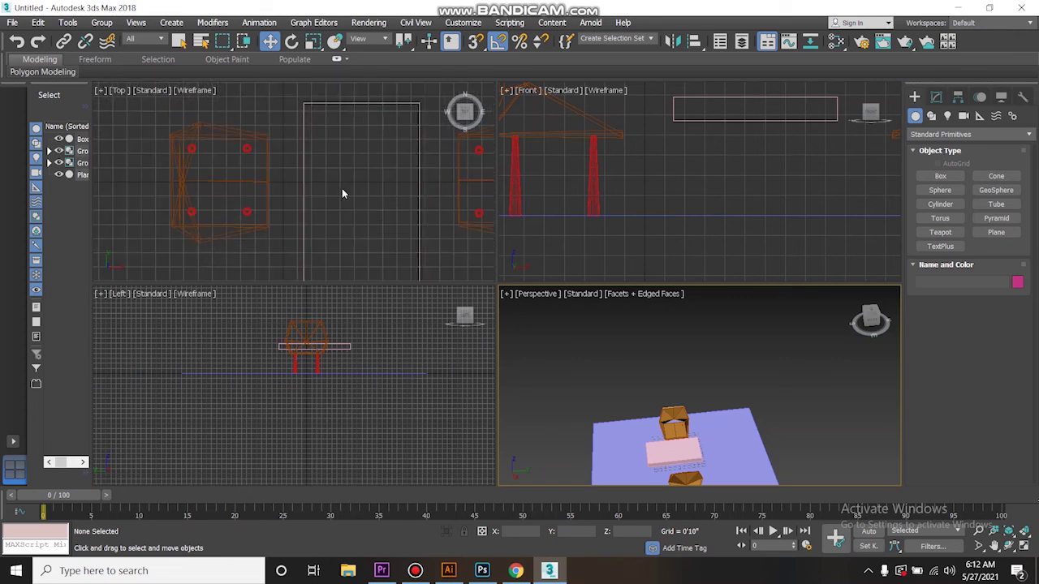
# - Ungroup the original chair into its seat and four separate legs
pyautogui.click(248, 148)
pyautogui.click(101, 22)
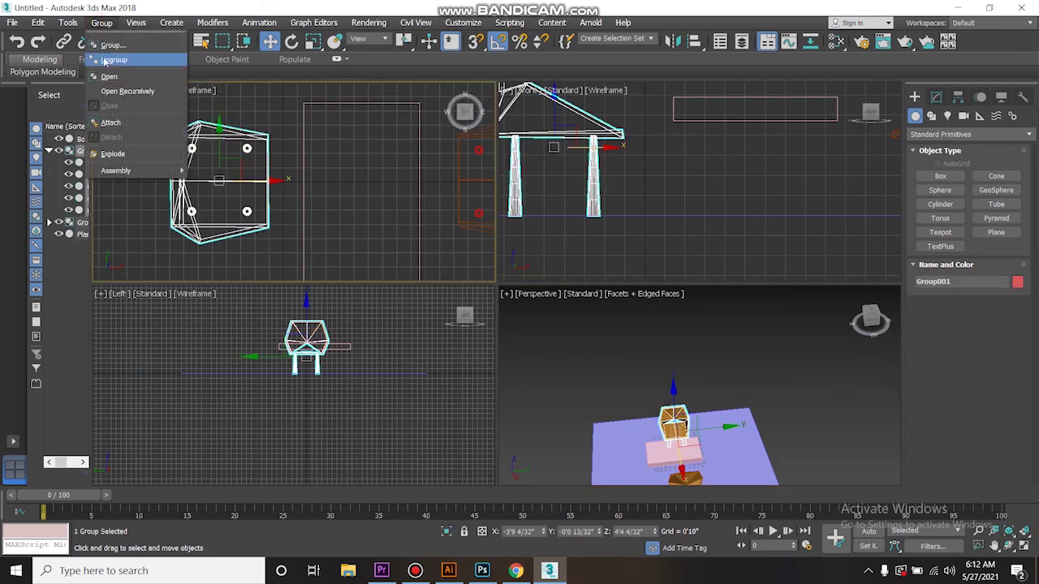
pyautogui.click(105, 60)
pyautogui.click(319, 150)
# - Copy the original chair's four legs without the seat along X to beneath the tabletop
pyautogui.click(247, 148)
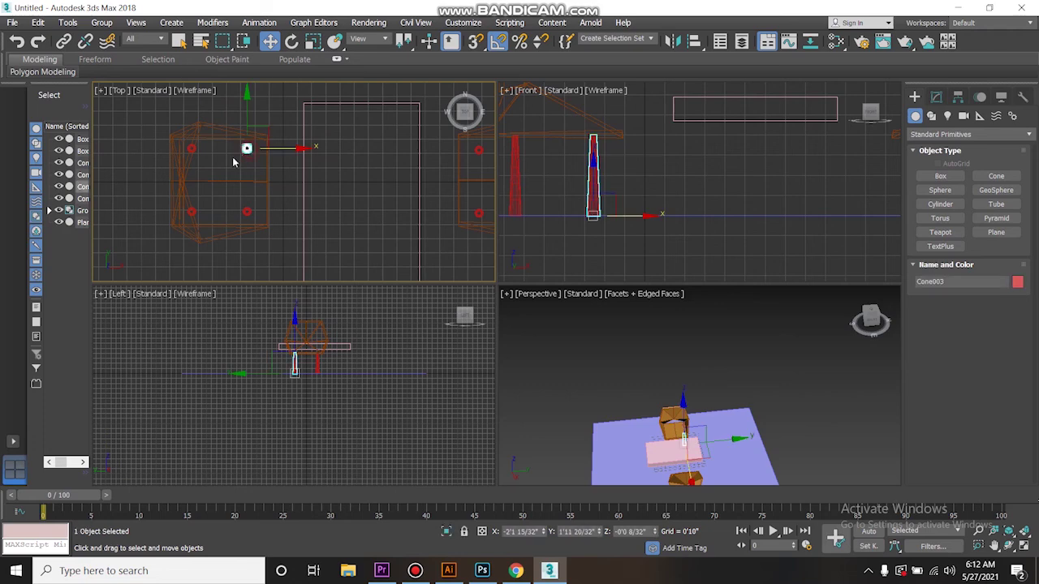
pyautogui.click(203, 159)
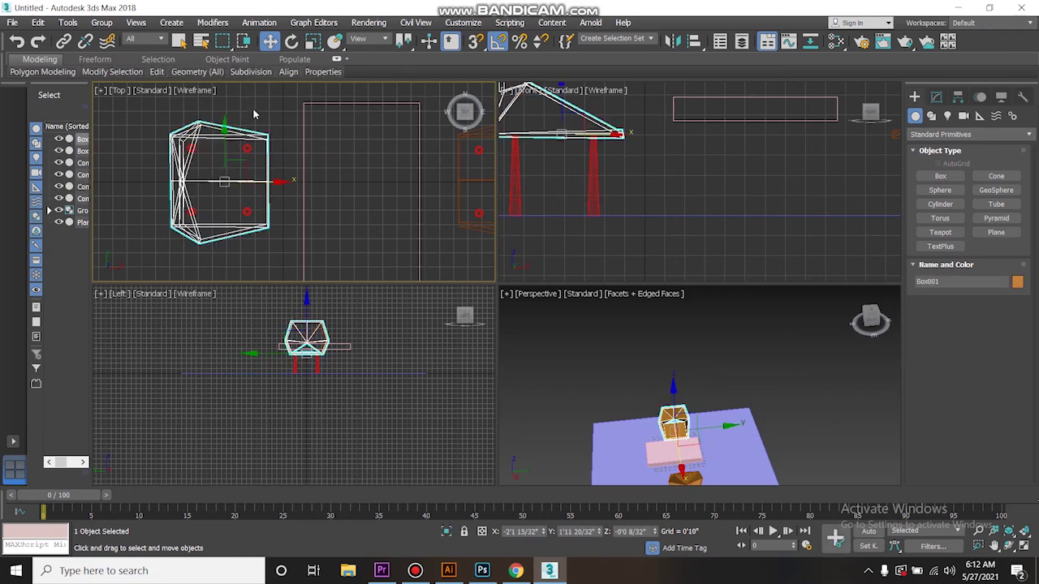
pyautogui.doubleClick(197, 246)
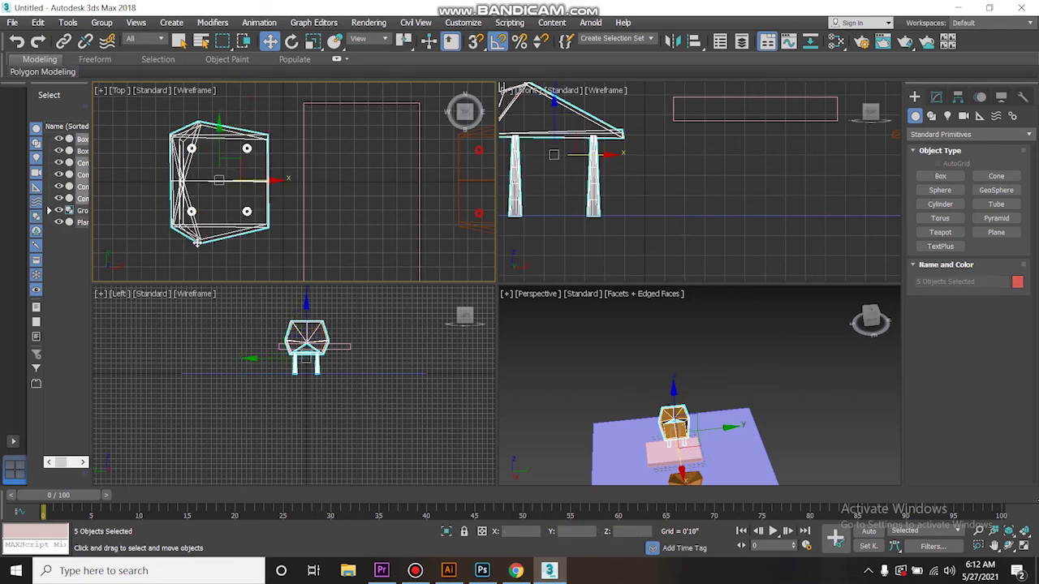
pyautogui.keyDown('alt'); pyautogui.click(233, 223); pyautogui.keyUp('alt')
pyautogui.moveTo(262, 180)
pyautogui.keyDown('shift'); pyautogui.mouseDown()
pyautogui.moveTo(415, 179)
pyautogui.moveTo(400, 179)
pyautogui.mouseUp(); pyautogui.keyUp('shift')
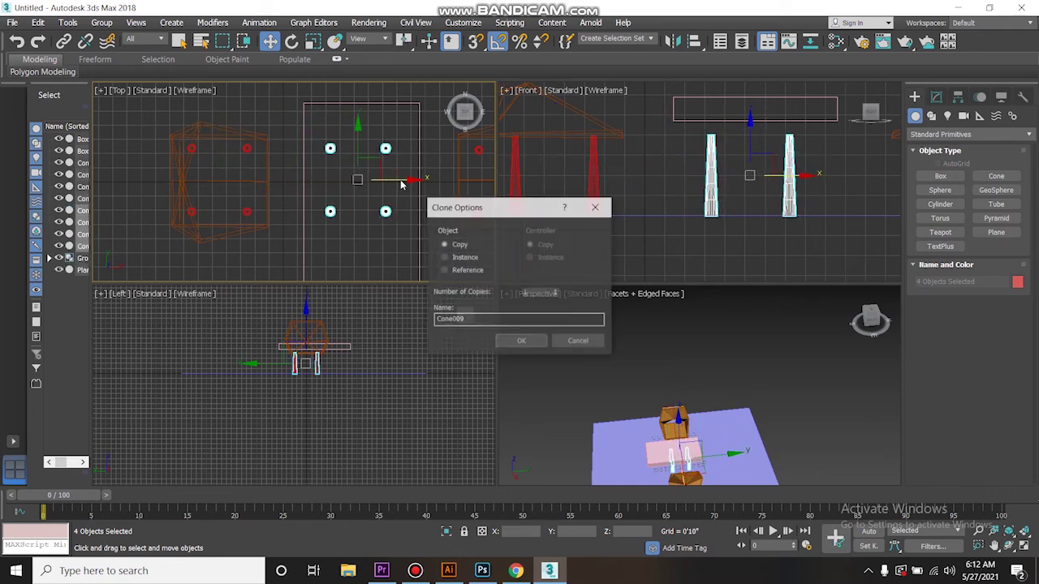
pyautogui.press('Return')
pyautogui.click(395, 151)
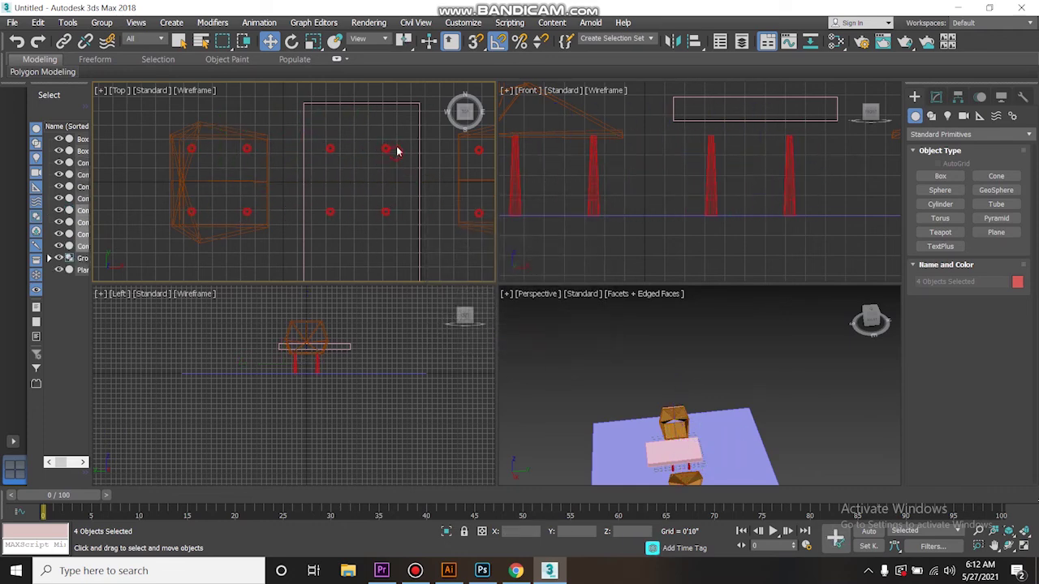
# - Move the front pair of copied table legs along Y toward the tabletop's front end in the Top view
pyautogui.moveTo(311, 158); pyautogui.dragTo(346, 135)
pyautogui.scroll(-2, 394, 134)
pyautogui.moveTo(337, 208); pyautogui.dragTo(337, 207)
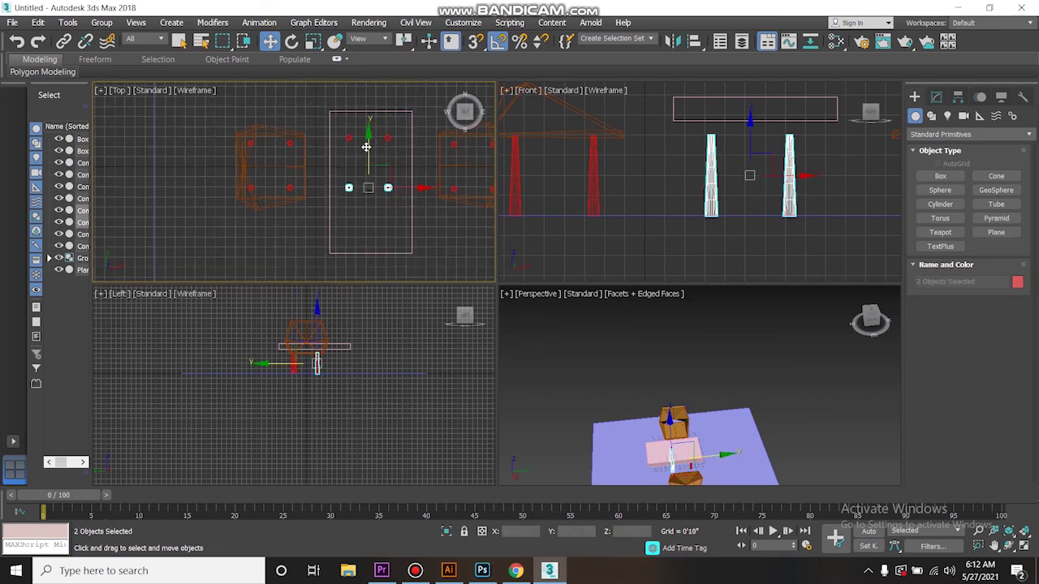
pyautogui.moveTo(369, 144); pyautogui.dragTo(367, 183)
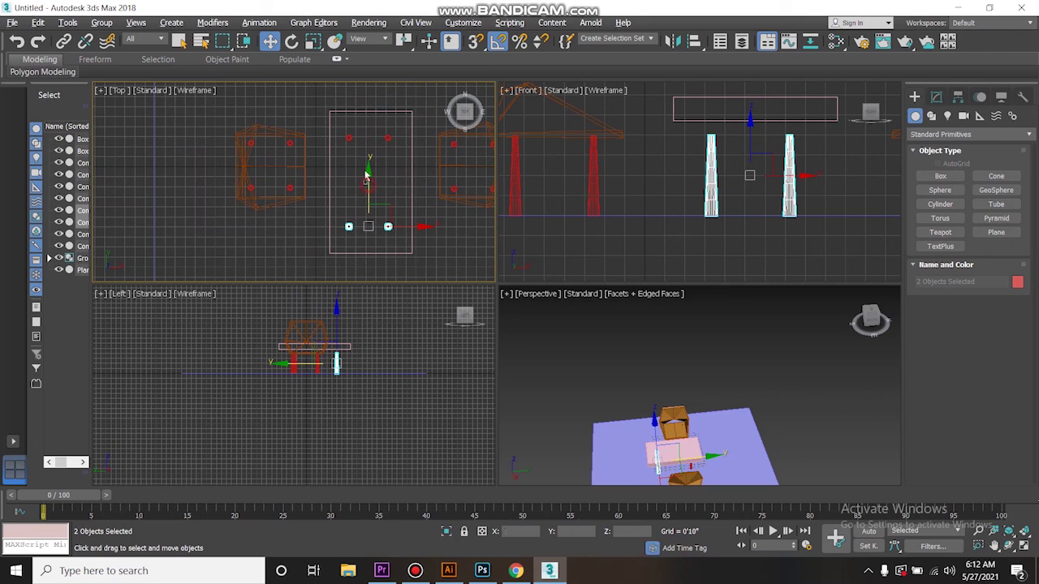
# - Copy the front pair of table legs once along Y to the middle of the tabletop
pyautogui.moveTo(367, 178)
pyautogui.keyDown('shift'); pyautogui.mouseDown()
pyautogui.moveTo(372, 120)
pyautogui.moveTo(373, 134)
pyautogui.mouseUp(); pyautogui.keyUp('shift')
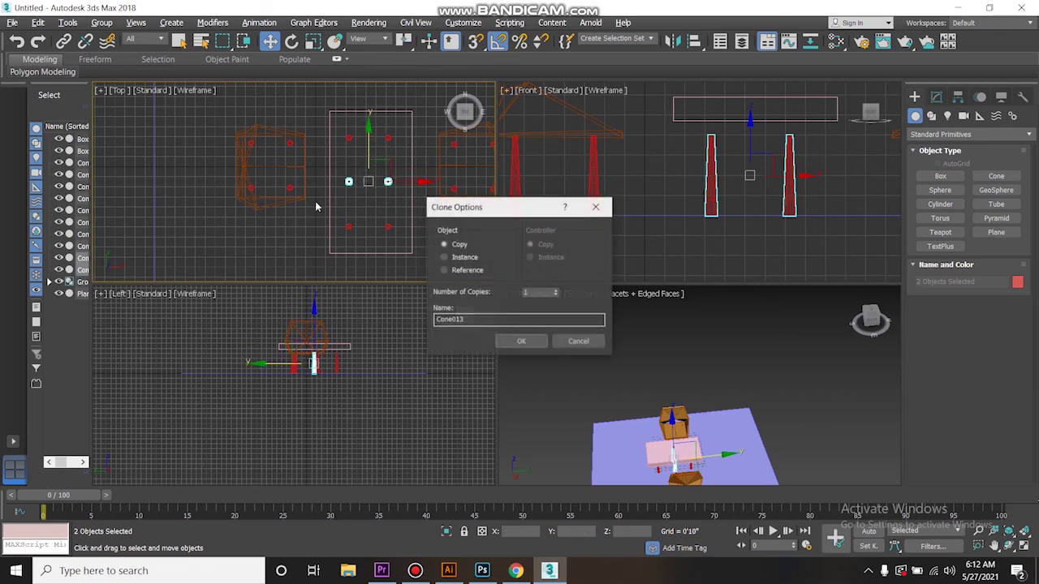
pyautogui.click(521, 341)
pyautogui.scroll(-2, 288, 186)
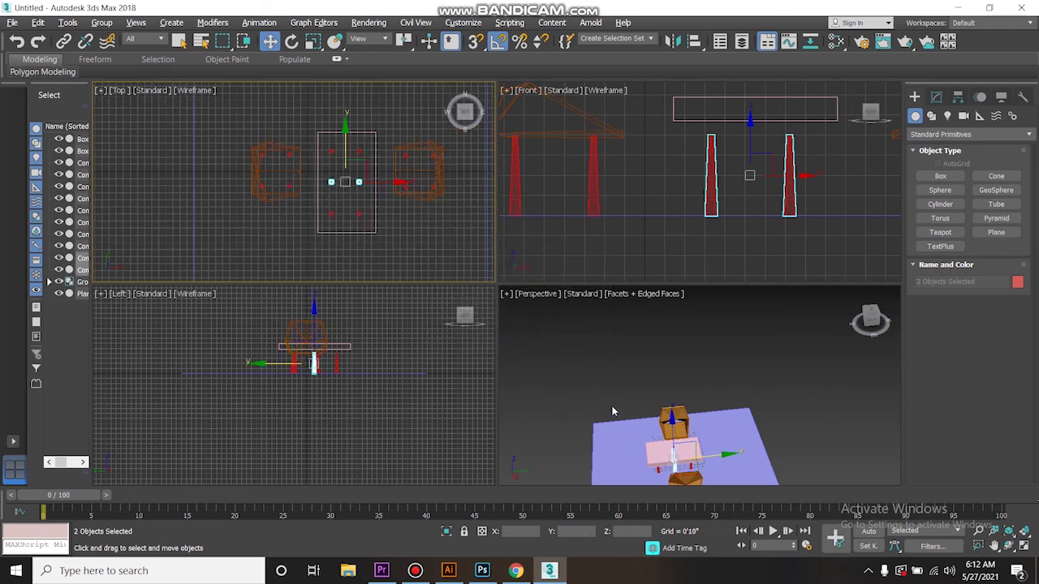
# - Give the chairs, table, legs and floor one light grey object colour in the maximized Perspective view
pyautogui.hotkey('alt', 'w')
pyautogui.keyDown('alt'); pyautogui.moveTo(529, 378); pyautogui.dragTo(510, 401, button='middle'); pyautogui.keyUp('alt')
pyautogui.click(582, 354)
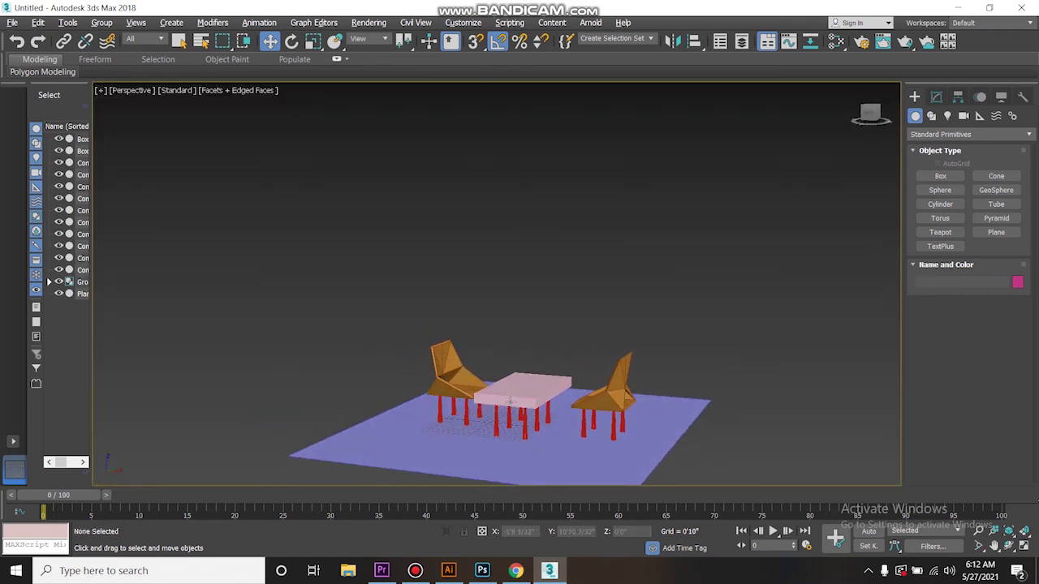
pyautogui.scroll(2, 539, 414)
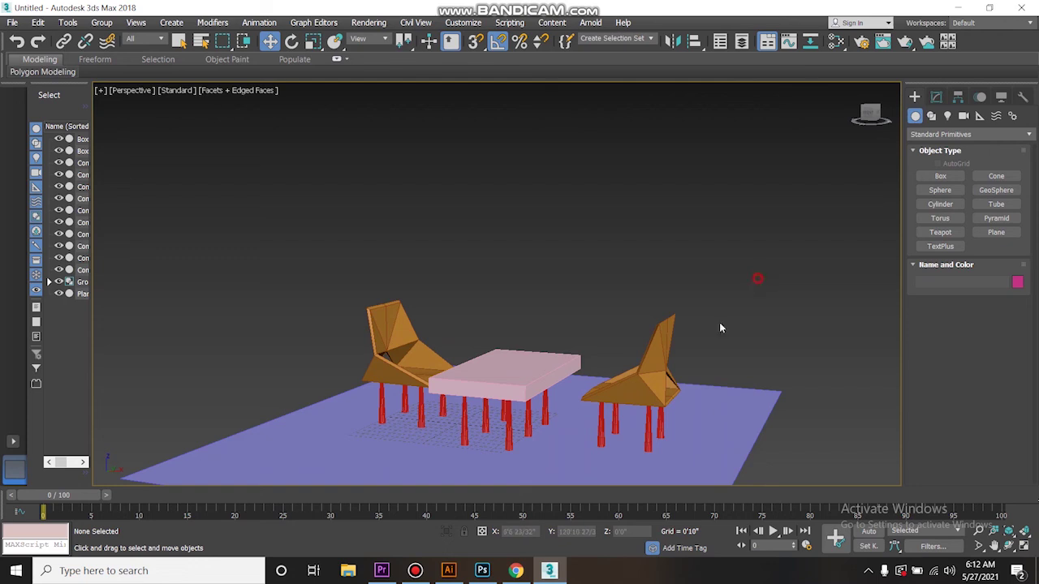
pyautogui.moveTo(281, 468); pyautogui.dragTo(284, 468)
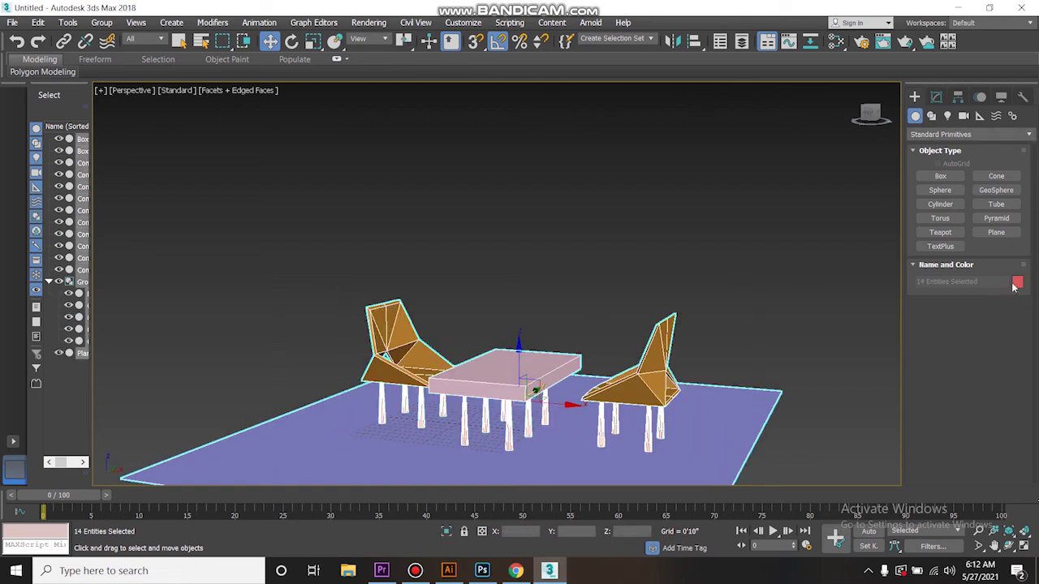
pyautogui.click(615, 317)
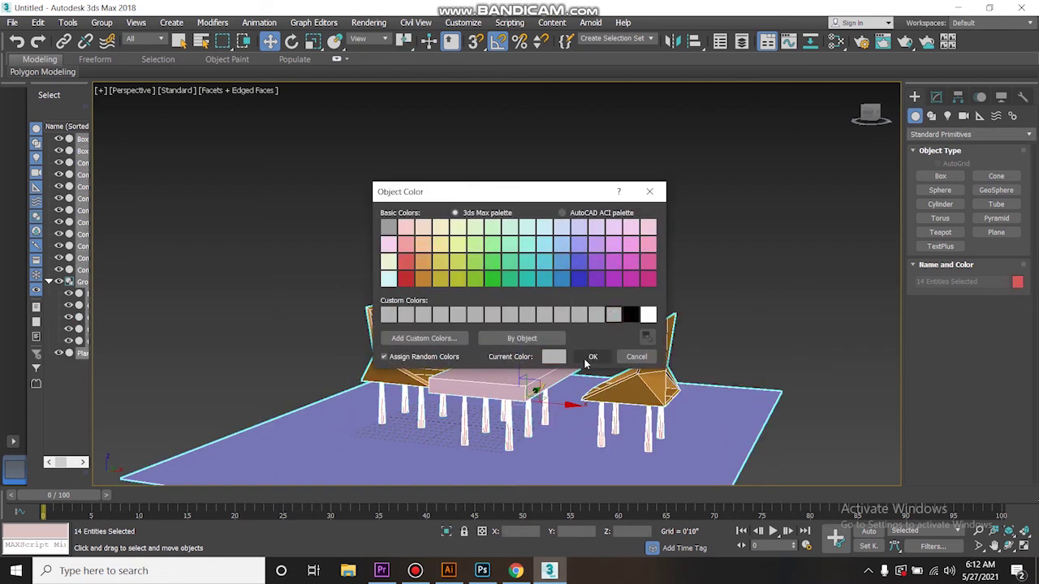
pyautogui.click(593, 357)
pyautogui.click(747, 281)
# - Scale the floor plane up uniformly by about 518% so it extends far around the chairs and table
pyautogui.keyDown('alt'); pyautogui.moveTo(729, 253); pyautogui.dragTo(570, 367, button='middle'); pyautogui.keyUp('alt')
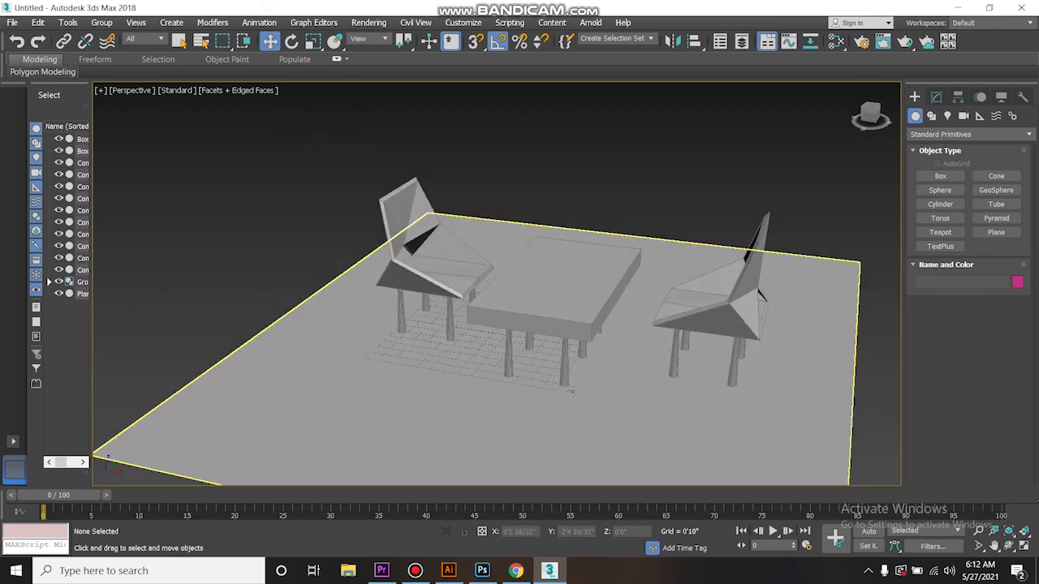
pyautogui.click(575, 409)
pyautogui.press('r')
pyautogui.moveTo(569, 333); pyautogui.dragTo(735, 94)
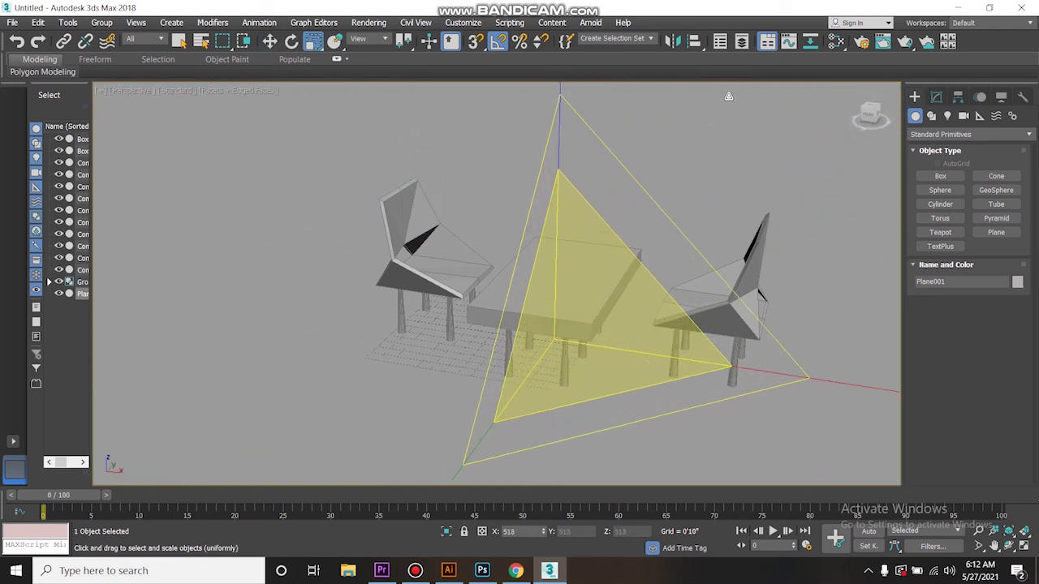
pyautogui.hotkey('ctrl', 'z')
pyautogui.keyDown('alt'); pyautogui.moveTo(546, 401); pyautogui.dragTo(514, 397, button='middle'); pyautogui.keyUp('alt')
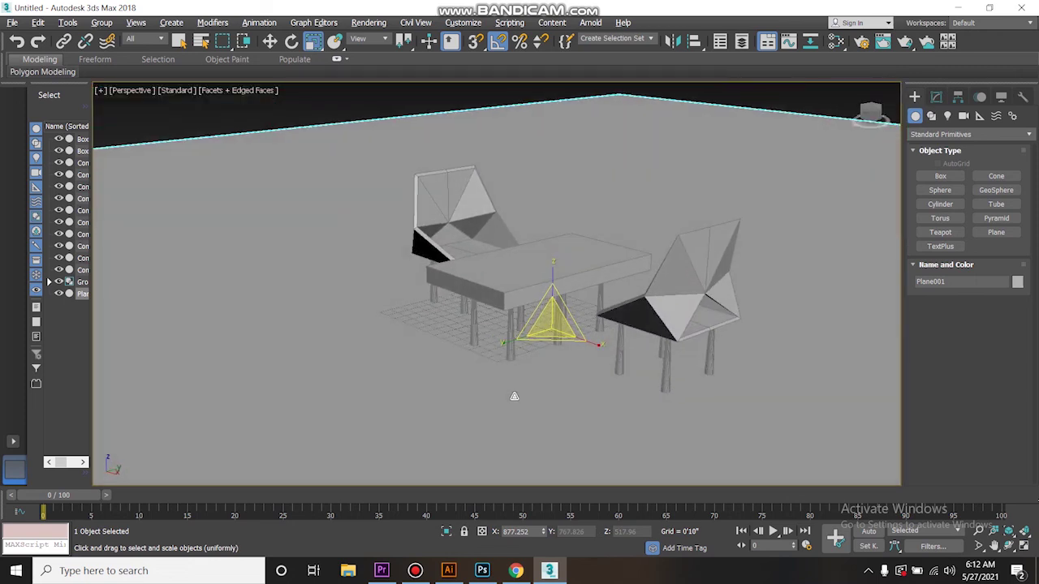
pyautogui.scroll(2, 509, 334)
pyautogui.press('w')
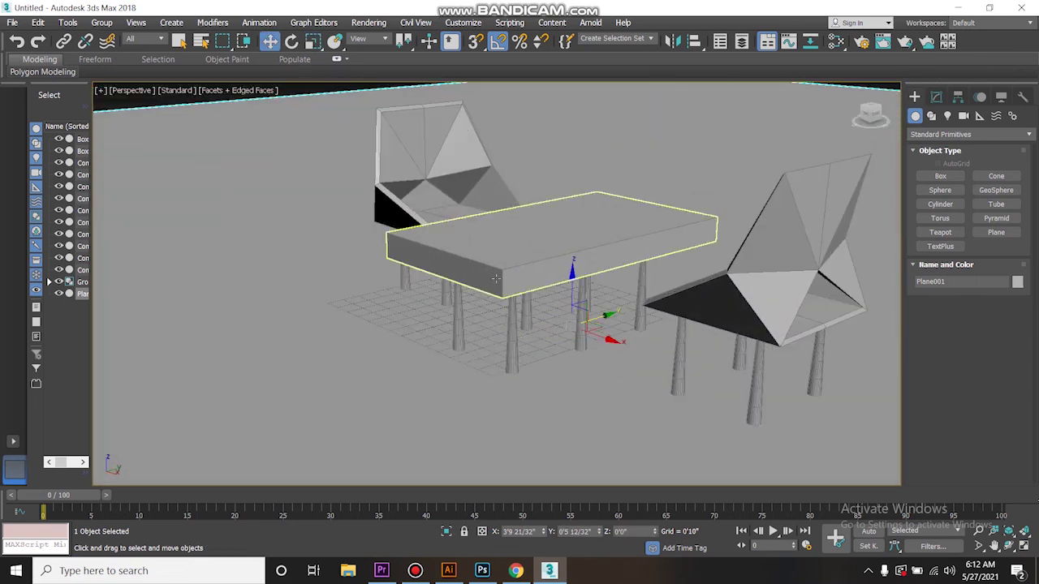
pyautogui.keyDown('alt'); pyautogui.moveTo(316, 346); pyautogui.dragTo(362, 371, button='middle'); pyautogui.keyUp('alt')
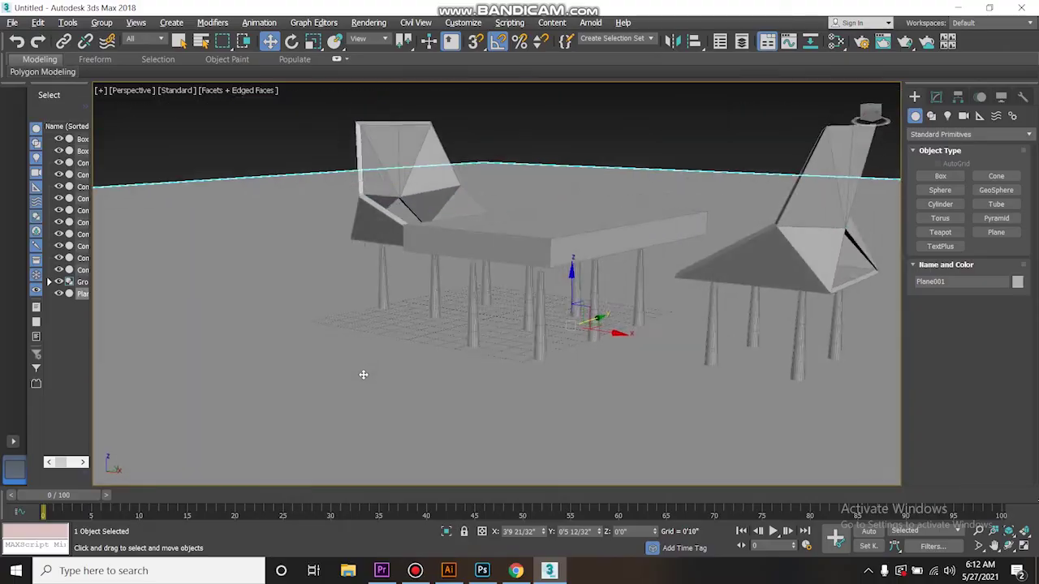